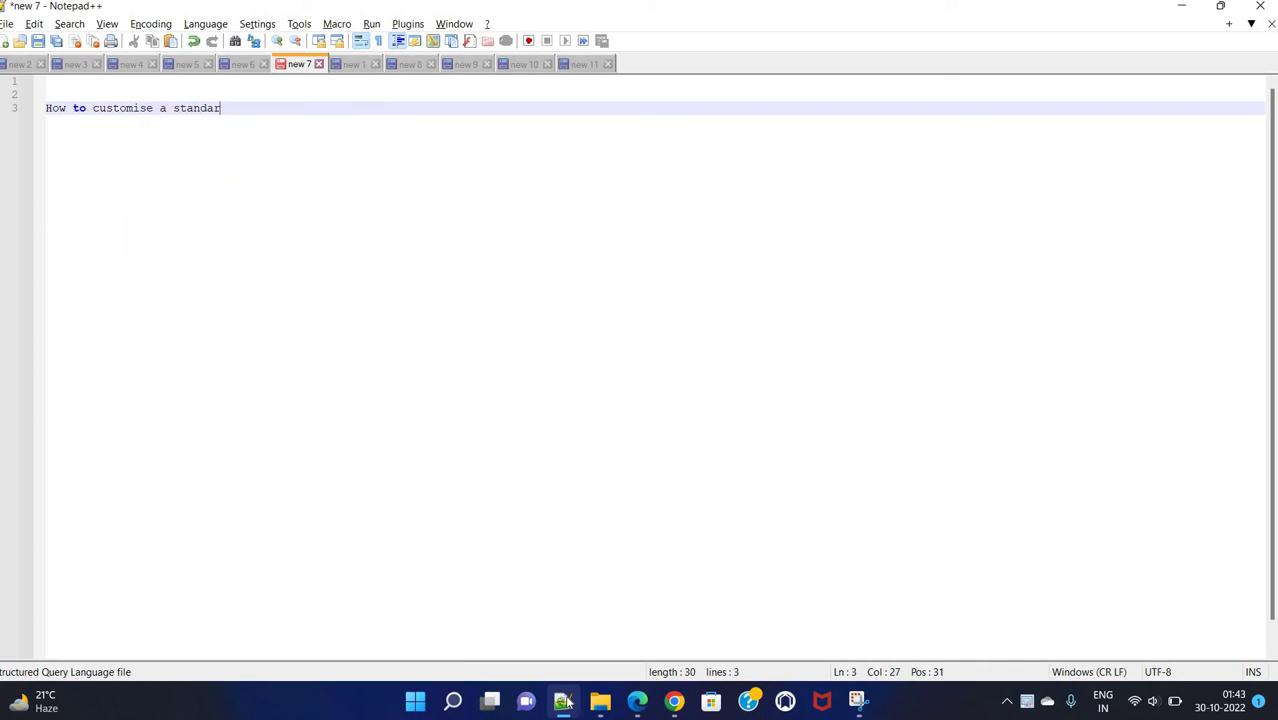
# Complete the note's line to read "How to customise a standard or a seeded BIP report in oracle fusion".
pyautogui.write('d or a')
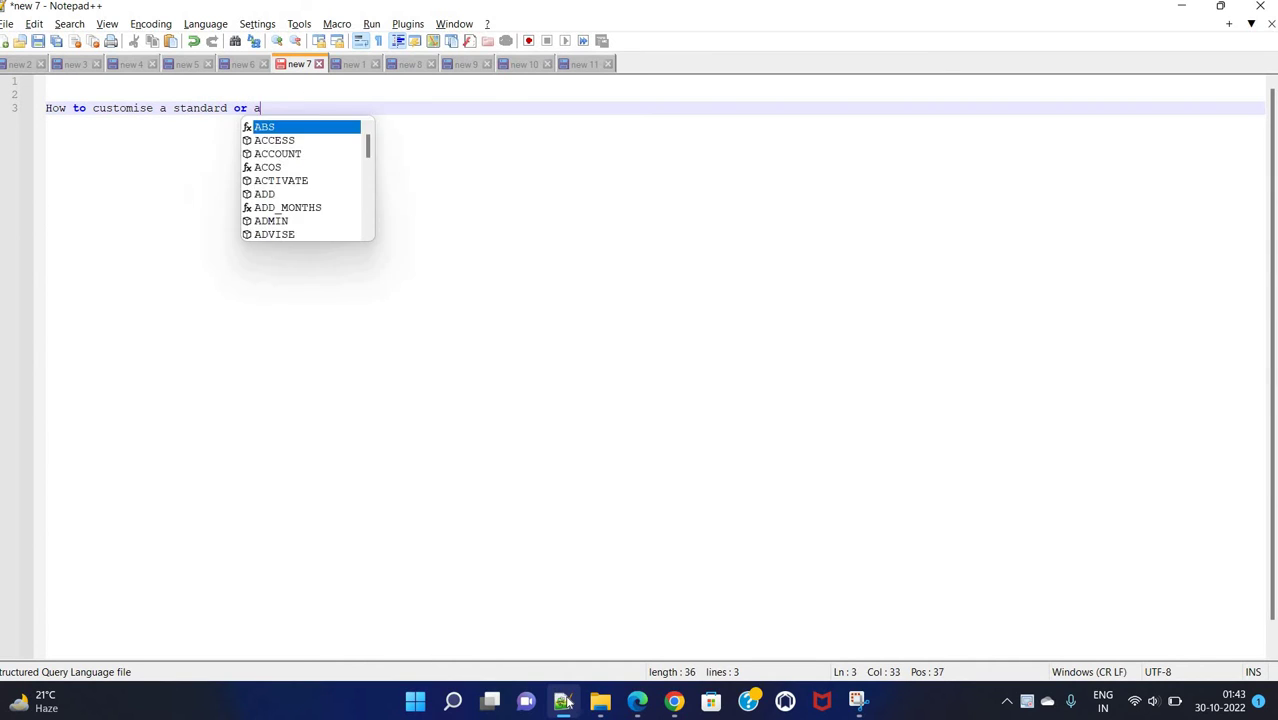
pyautogui.write(' seeded B')
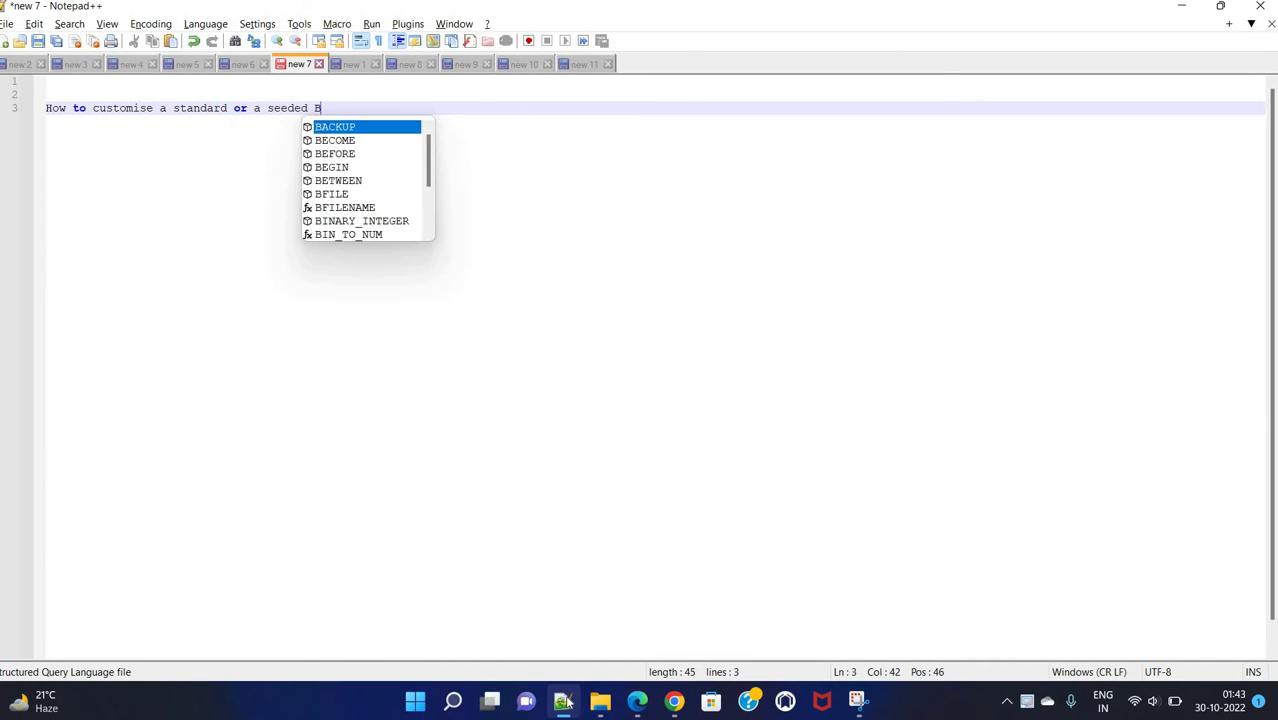
pyautogui.write('IP report')
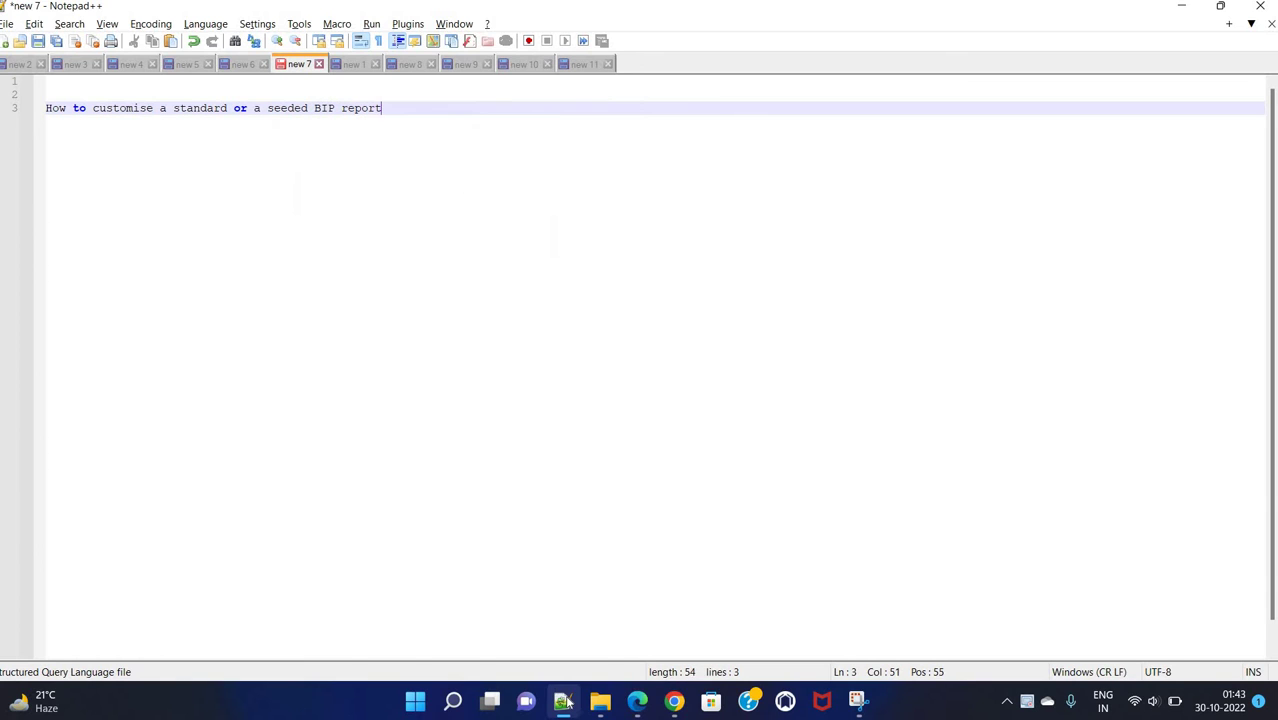
pyautogui.write(' in oracle fusion')
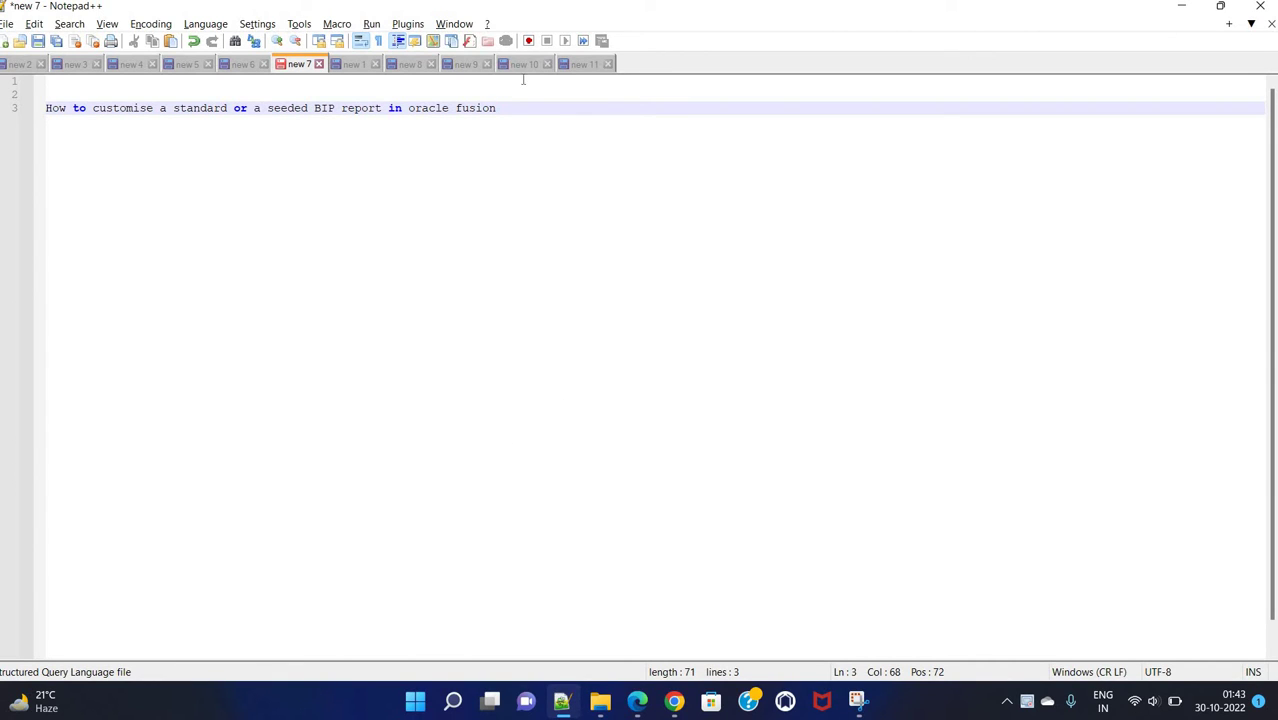
pyautogui.tripleClick(517, 112)
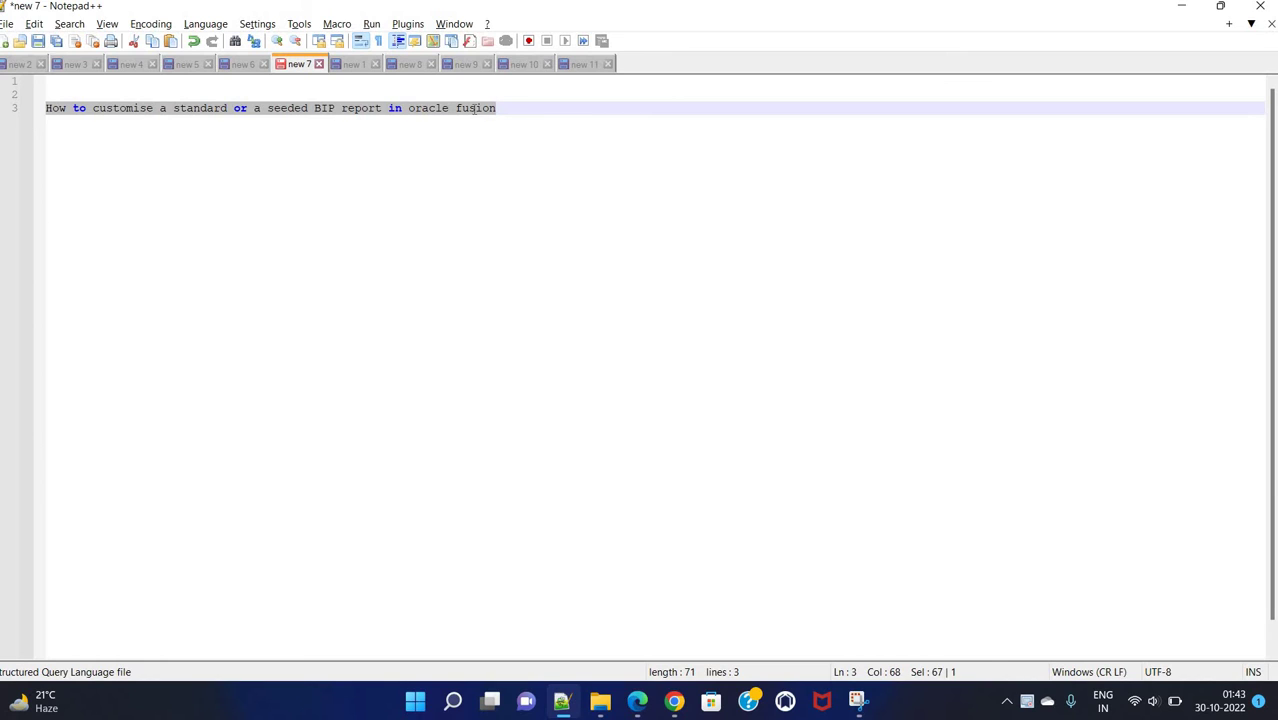
pyautogui.doubleClick(475, 110)
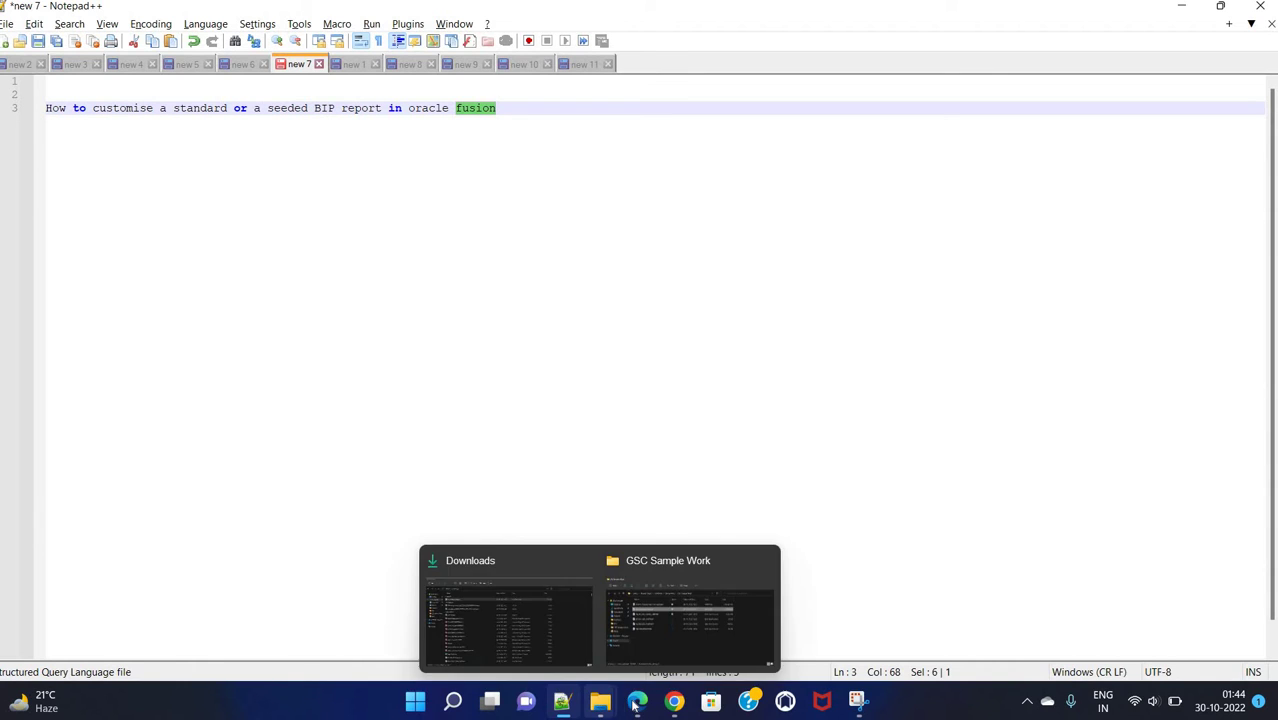
# Switch to the Oracle catalog in Edge, expand Shared Folders, view the Custom folder and return to Shared Folders.
pyautogui.moveTo(637, 705)
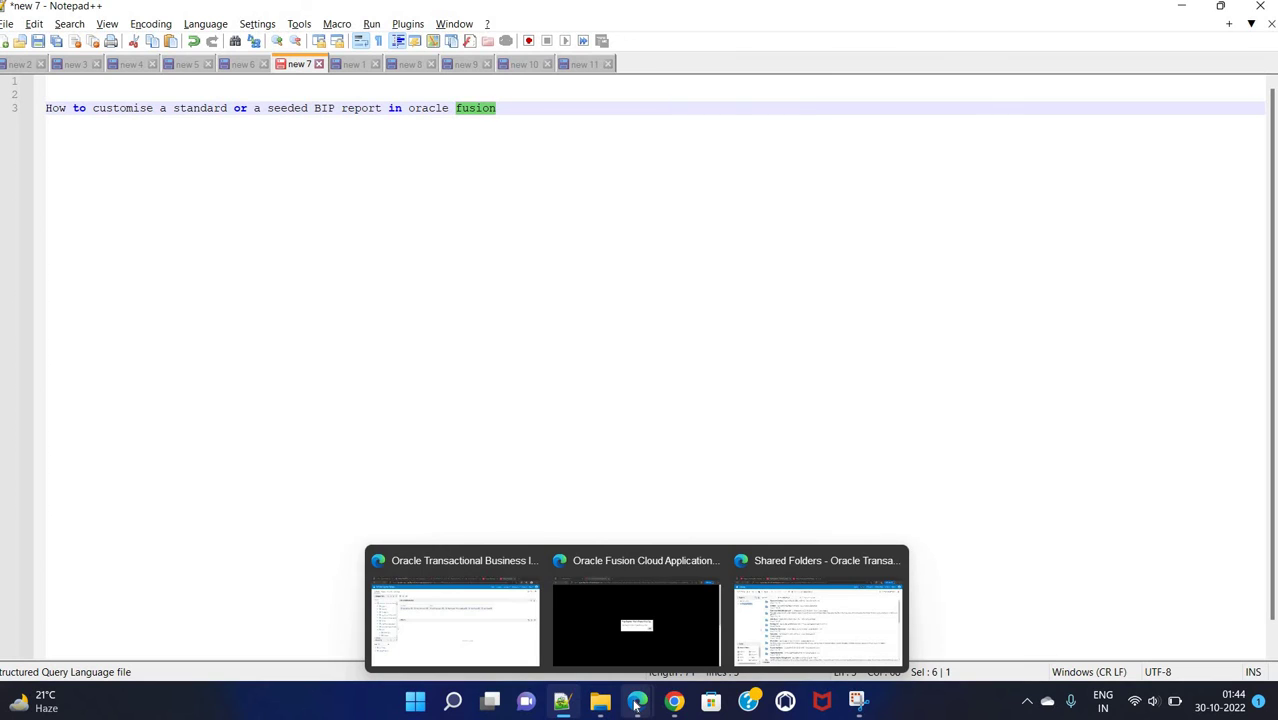
pyautogui.click(818, 615)
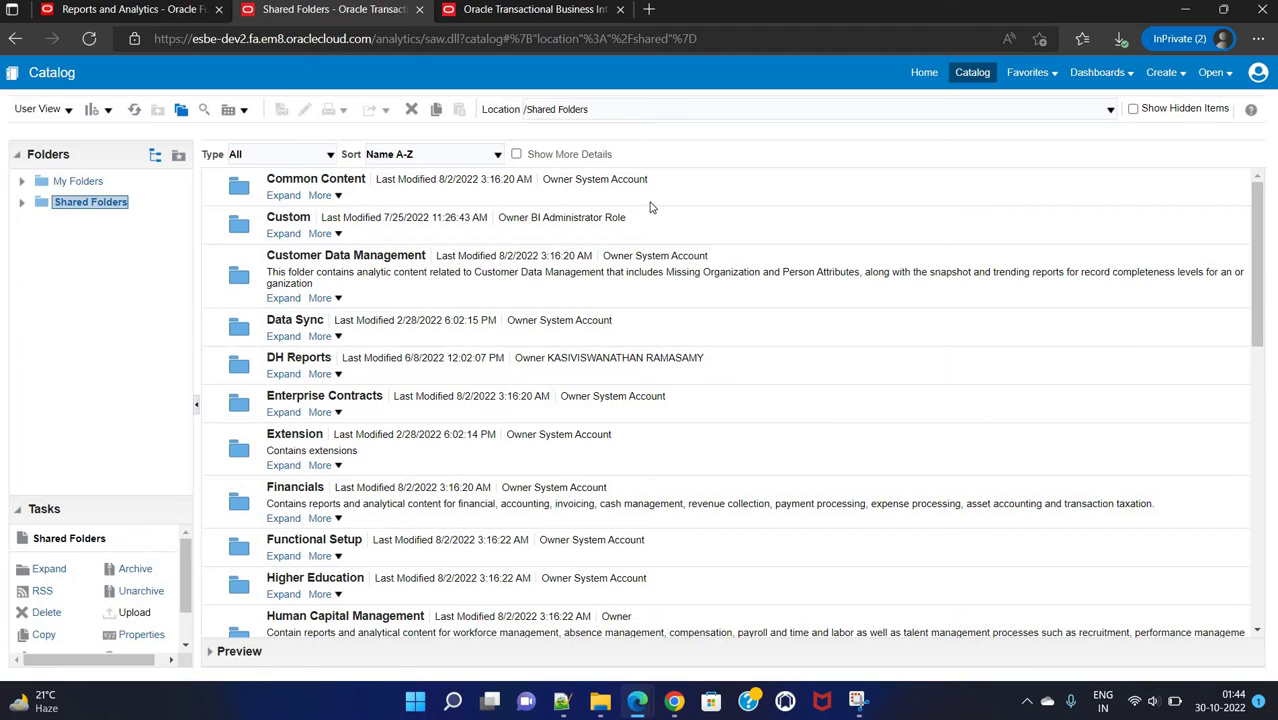
pyautogui.click(20, 203)
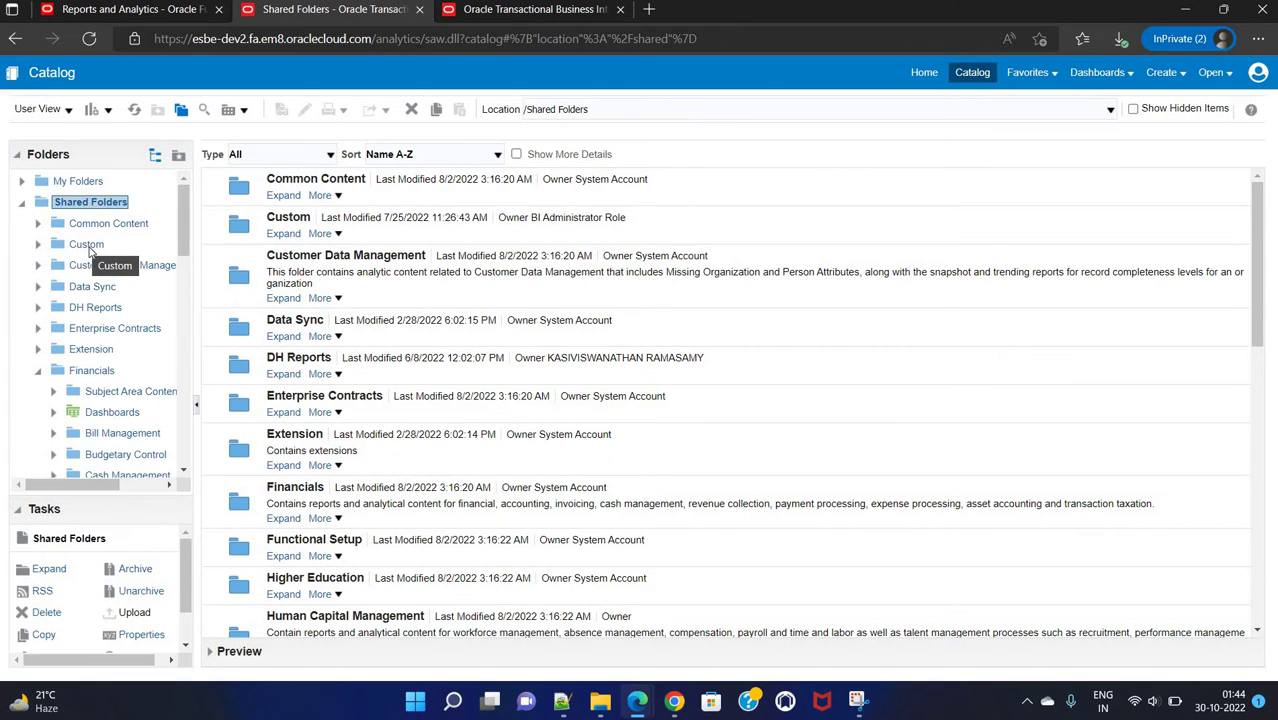
pyautogui.click(88, 249)
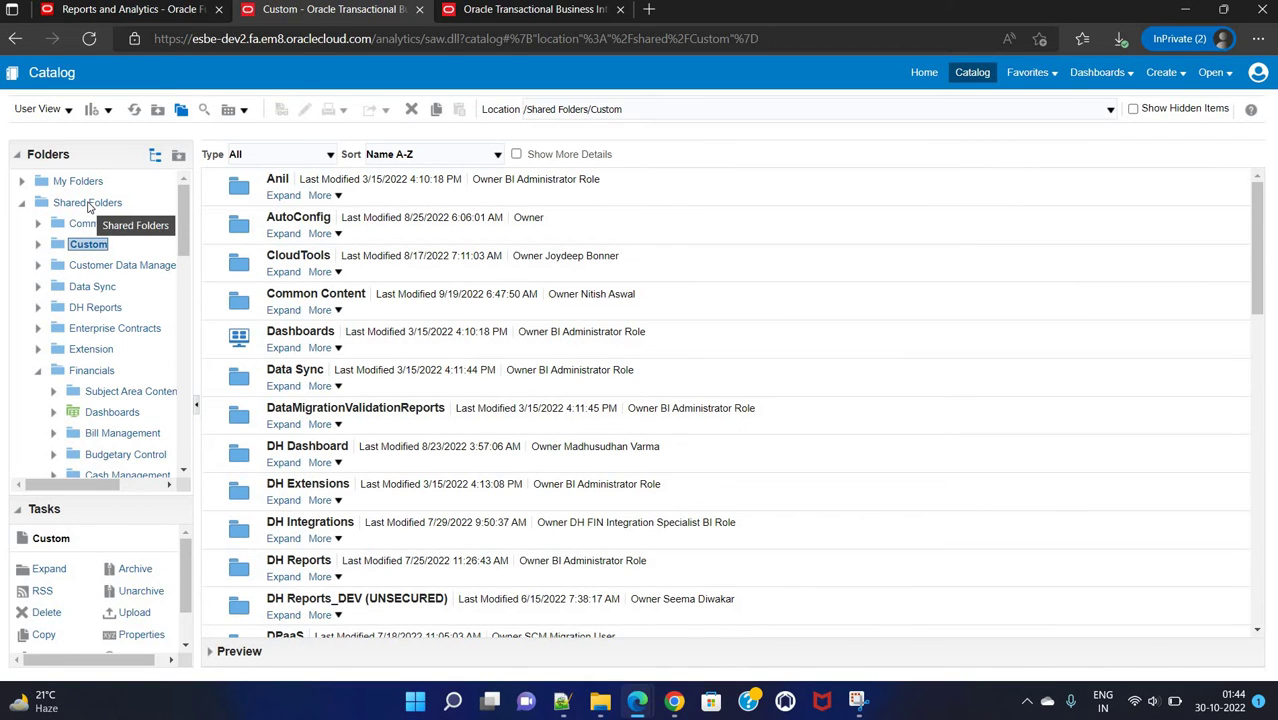
pyautogui.click(88, 204)
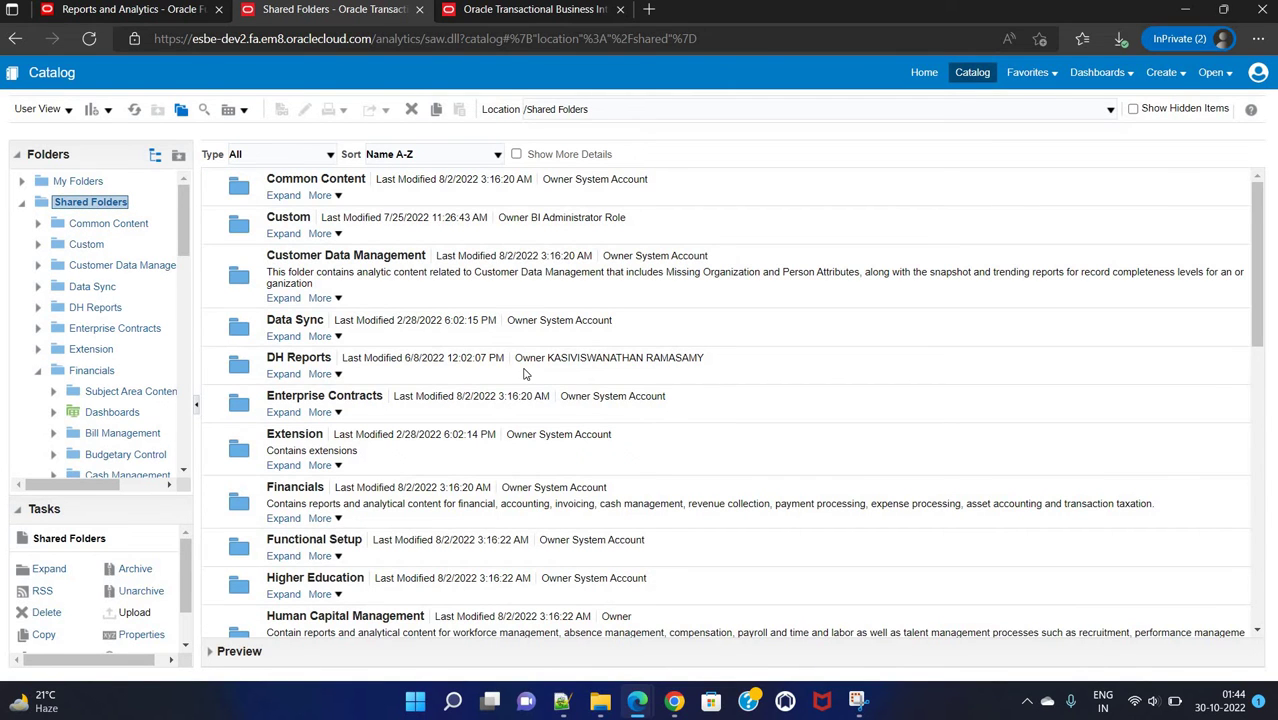
# Open the Invoices folder under Financials > Payables in the shared catalog.
pyautogui.click(325, 487)
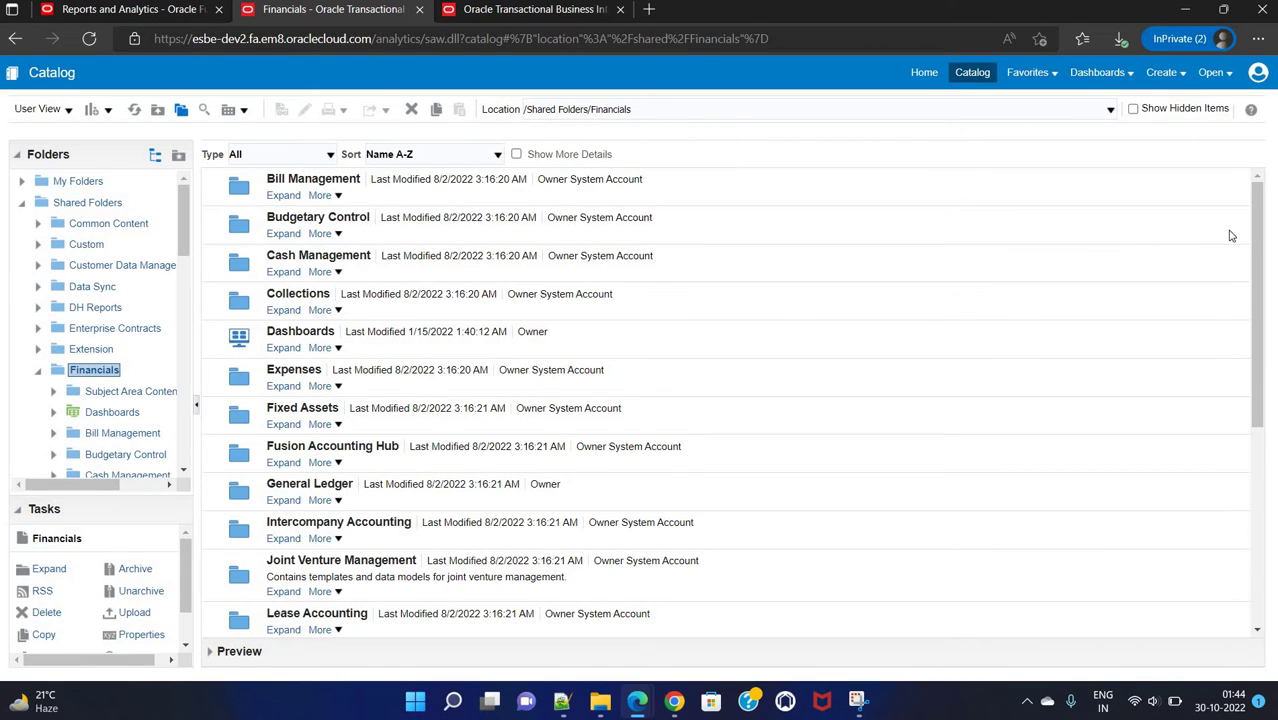
pyautogui.moveTo(1257, 237); pyautogui.dragTo(1237, 326)
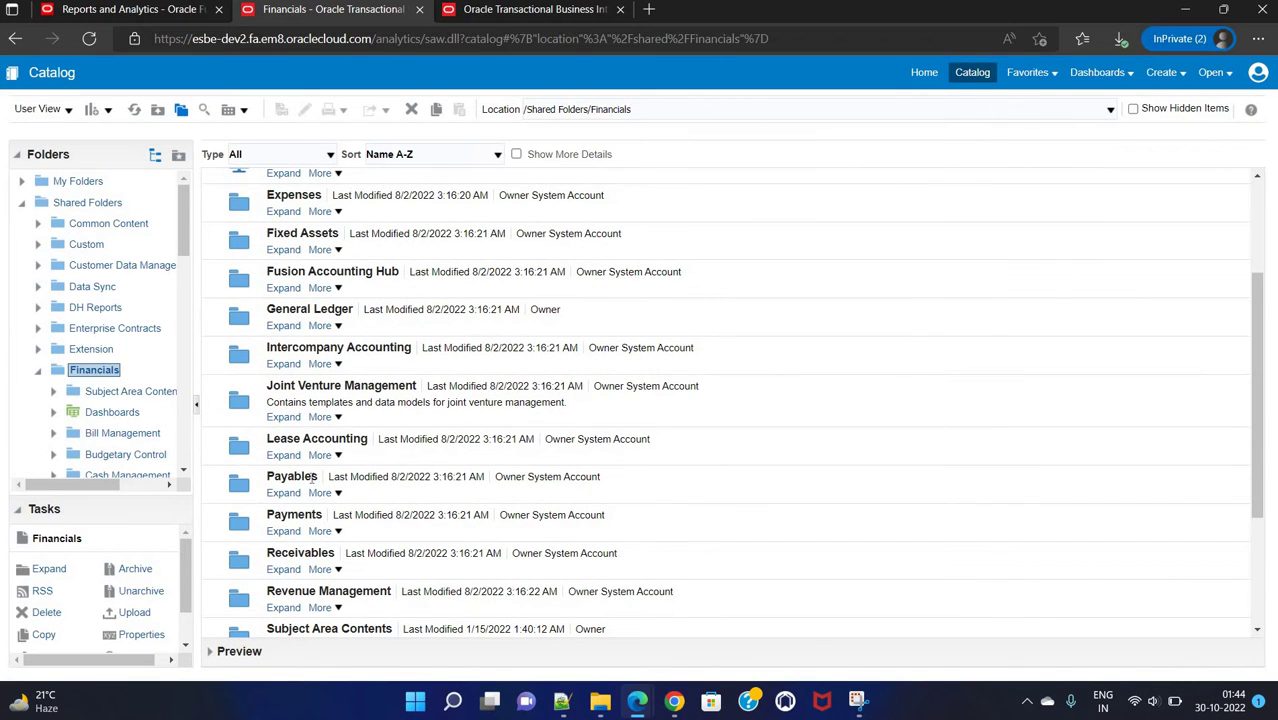
pyautogui.click(312, 478)
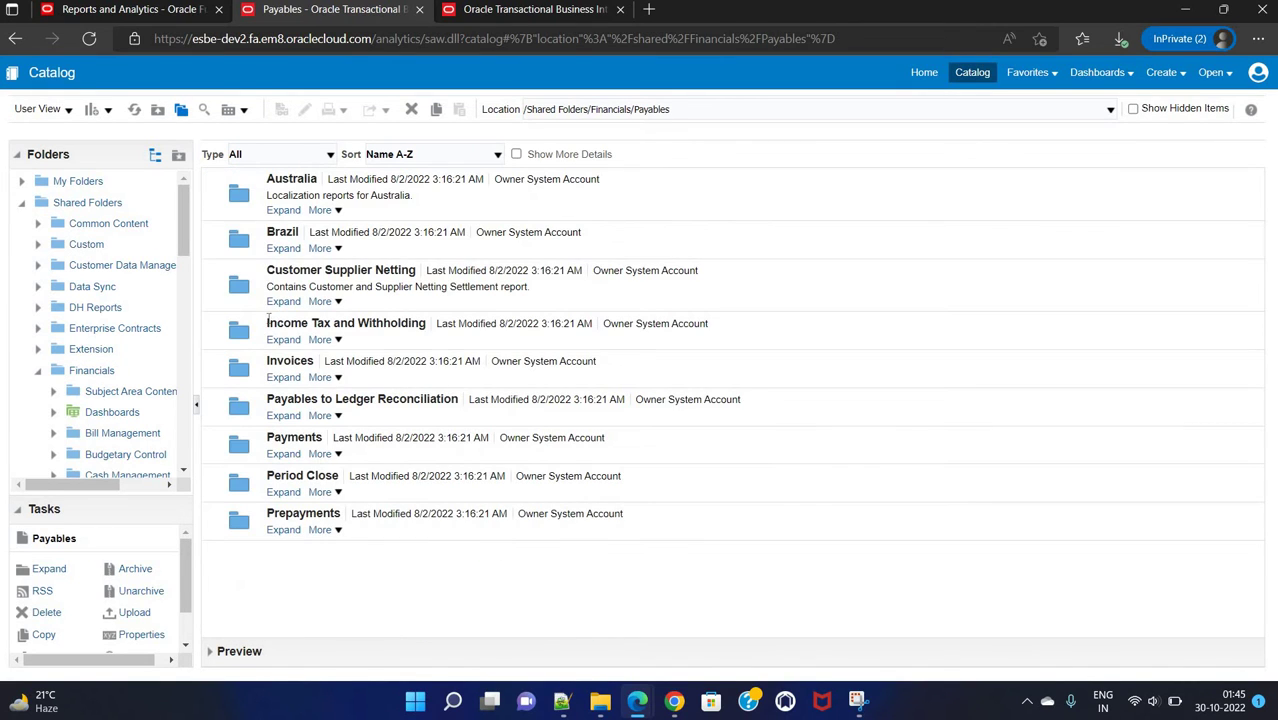
pyautogui.click(293, 367)
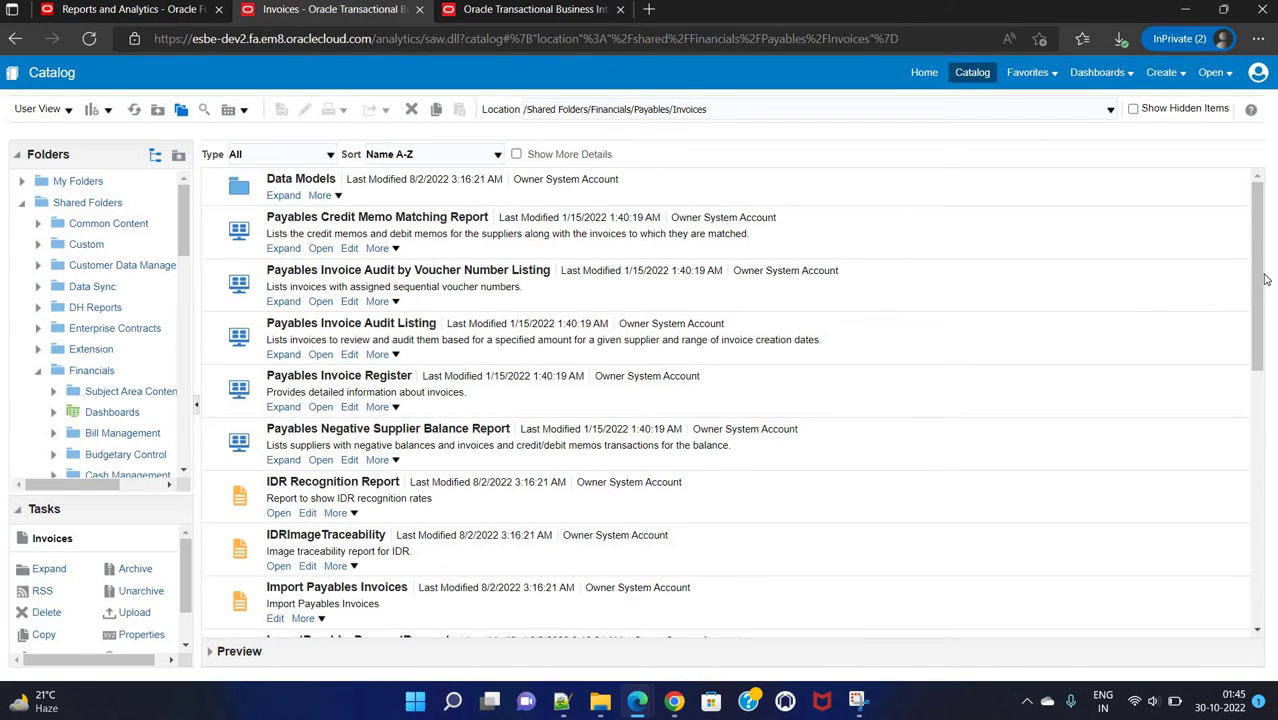
# Select the Payables Invoice Register report, check its additional actions, and close the list.
pyautogui.moveTo(1257, 280); pyautogui.dragTo(1214, 408)
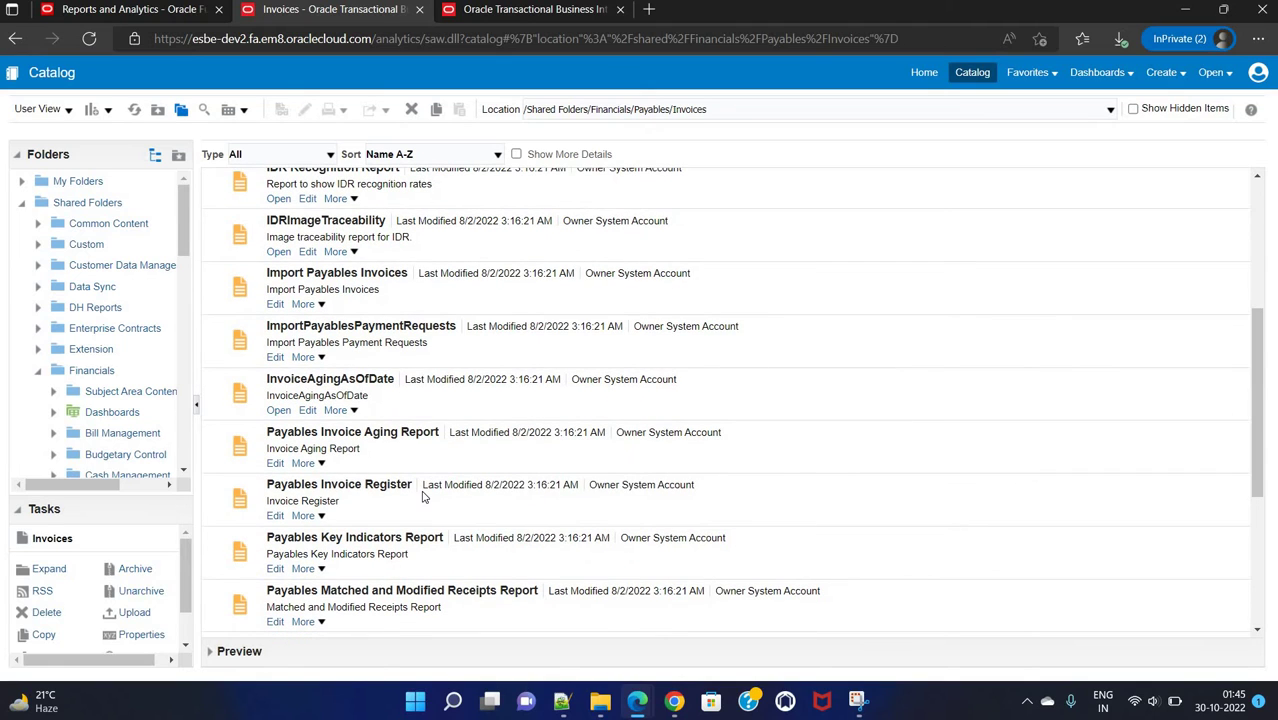
pyautogui.click(424, 496)
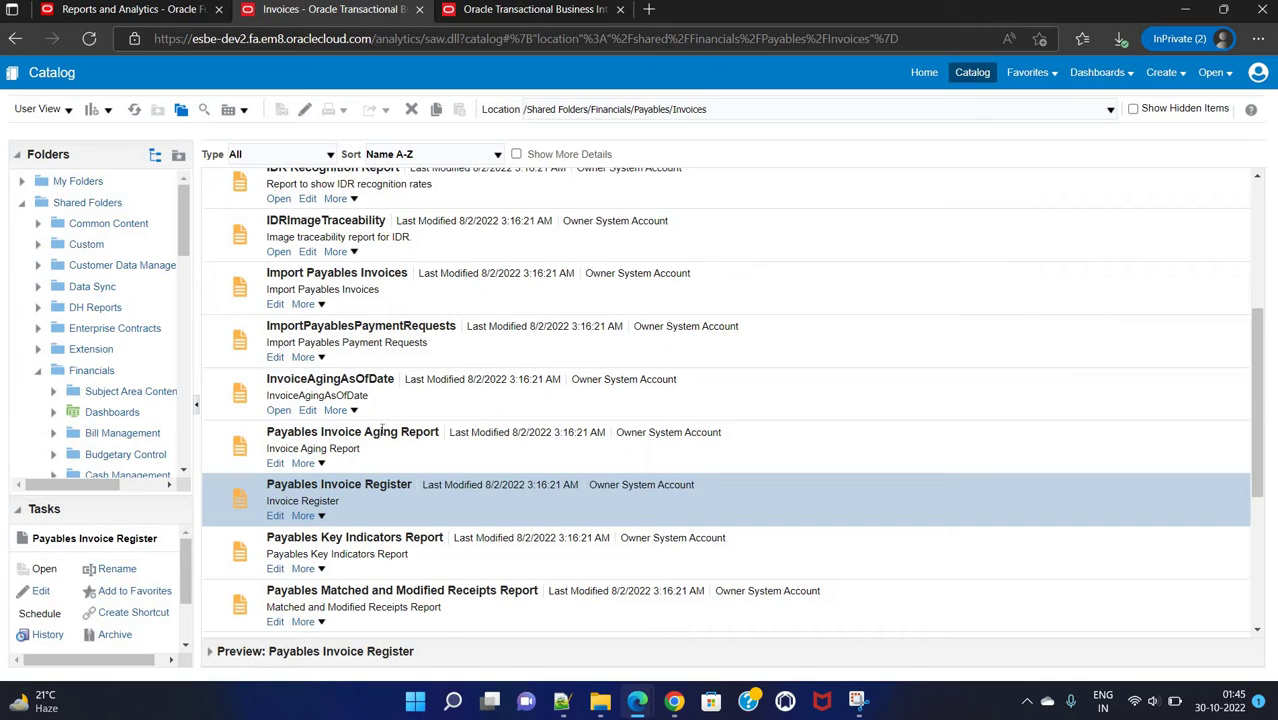
pyautogui.click(304, 516)
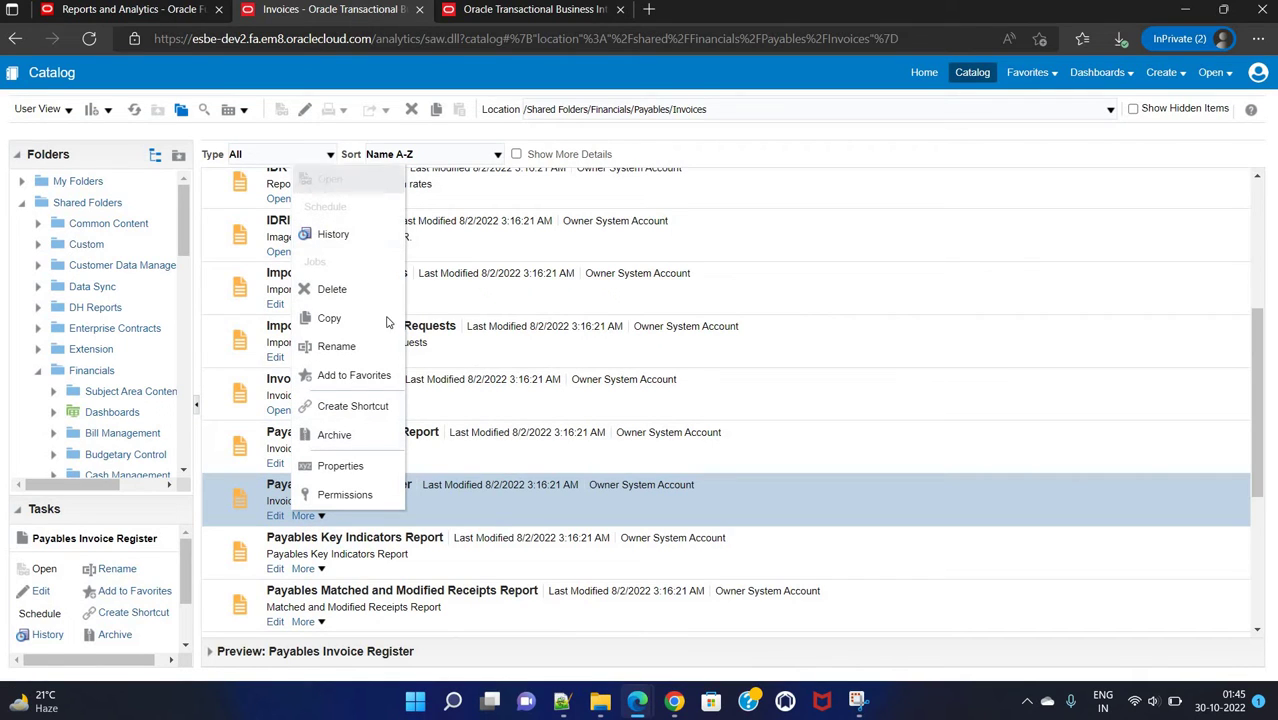
pyautogui.click(401, 75)
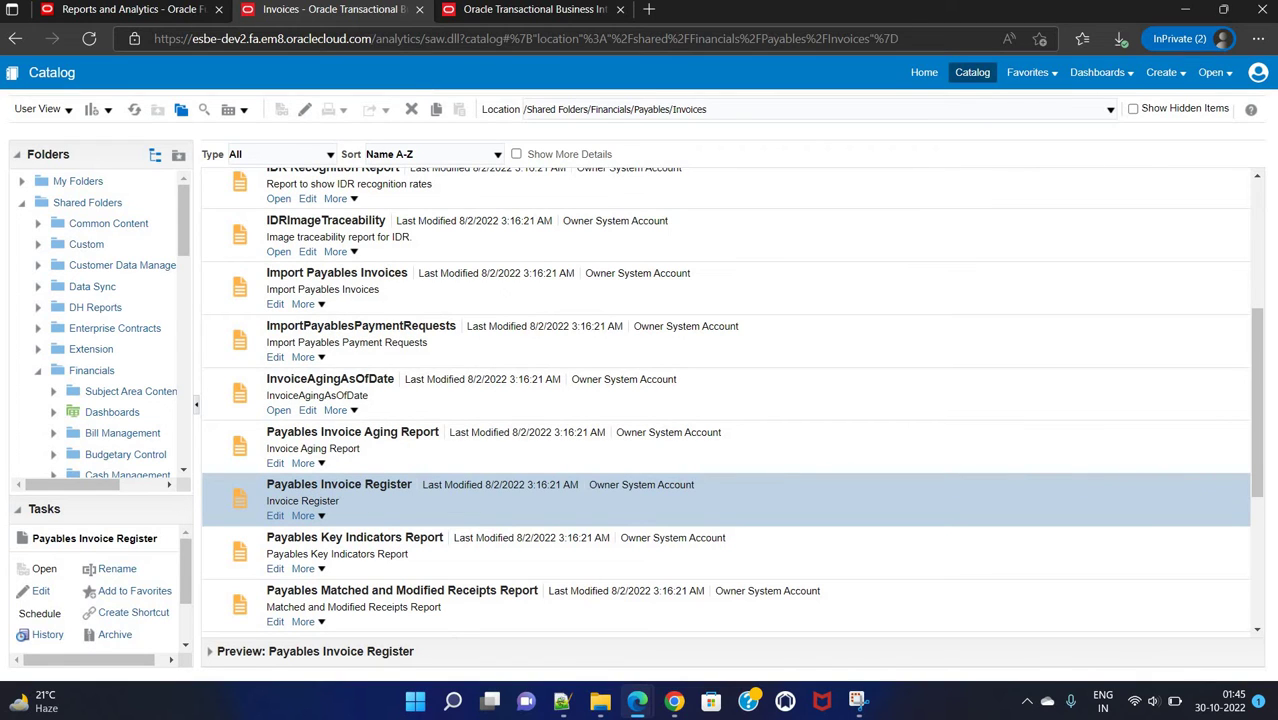
# Copy the instance's base URL and open it in a new browser tab with /xmlpserver appended.
pyautogui.moveTo(372, 38); pyautogui.dragTo(105, 40)
pyautogui.hotkey('ctrl', 'c')
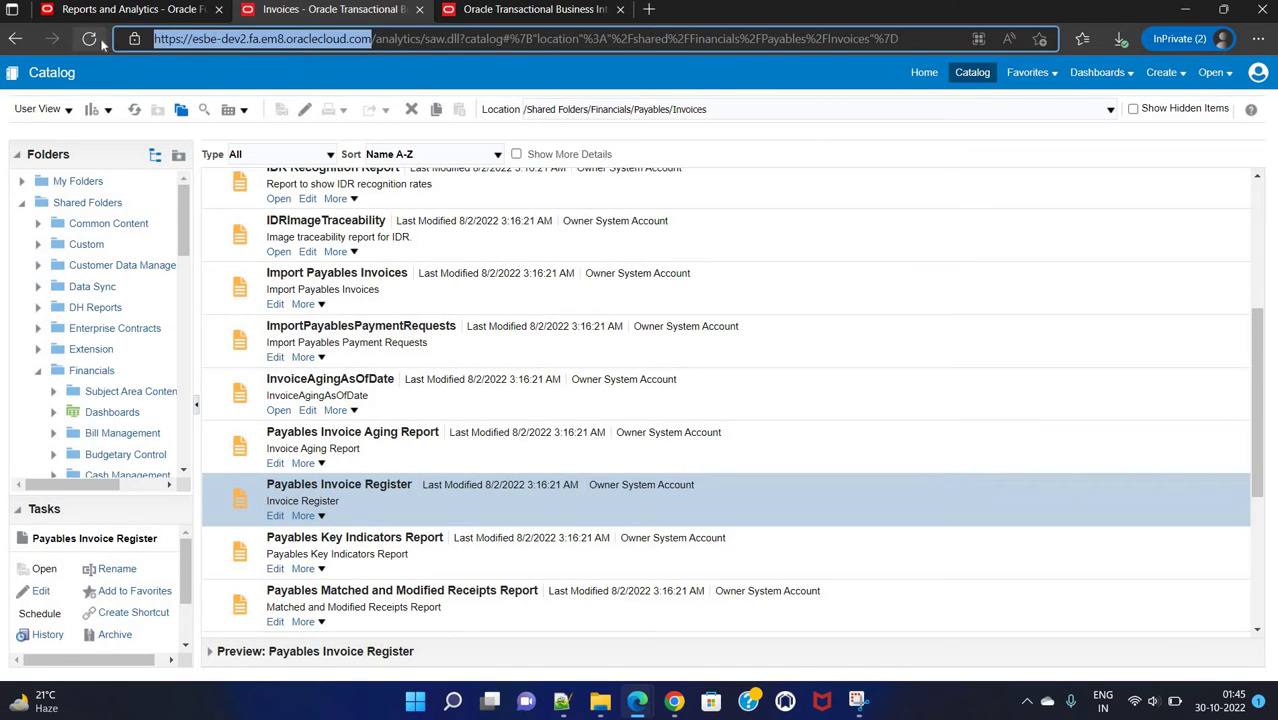
pyautogui.click(650, 10)
pyautogui.hotkey('ctrl', 'v')
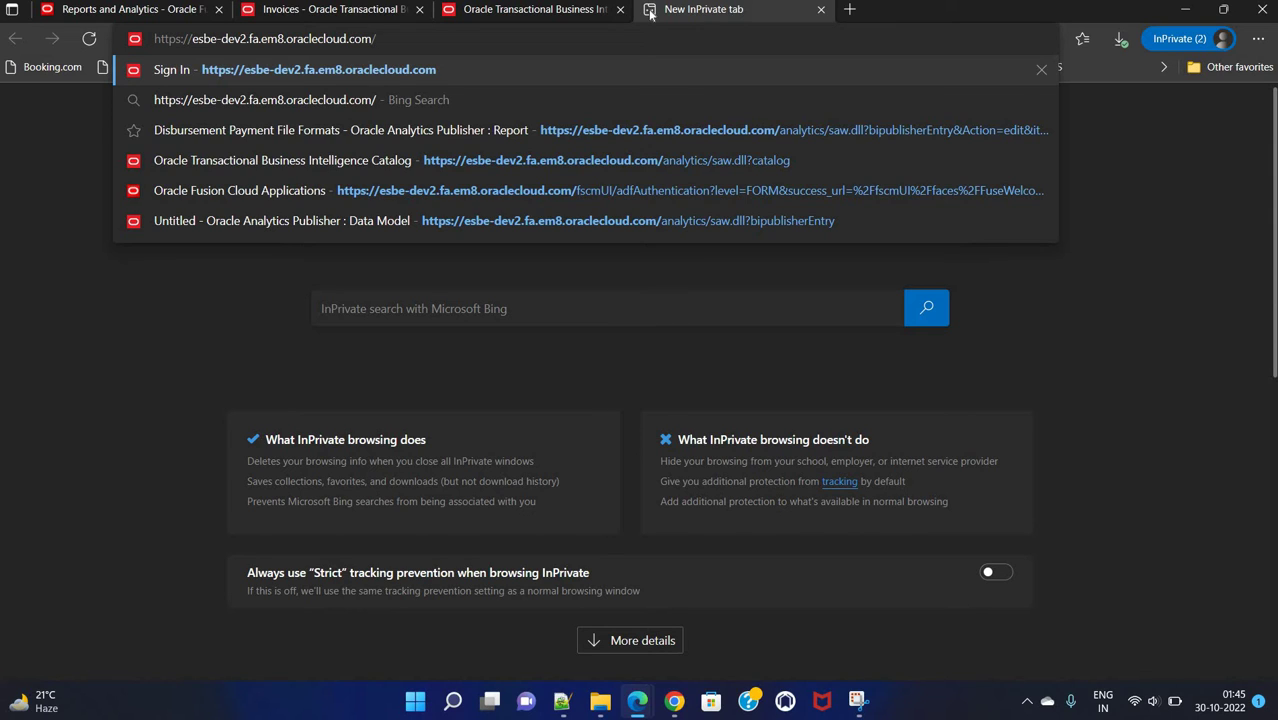
pyautogui.write('xmlps')
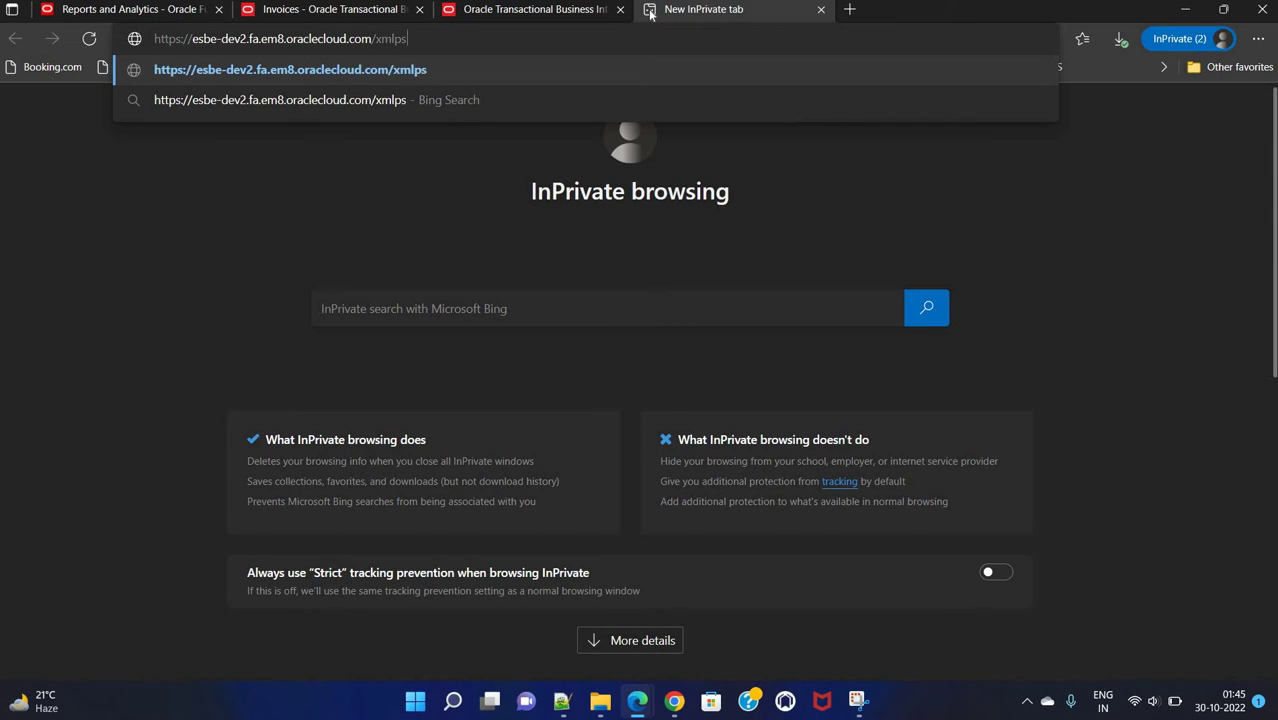
pyautogui.write('erver')
pyautogui.press('Return')
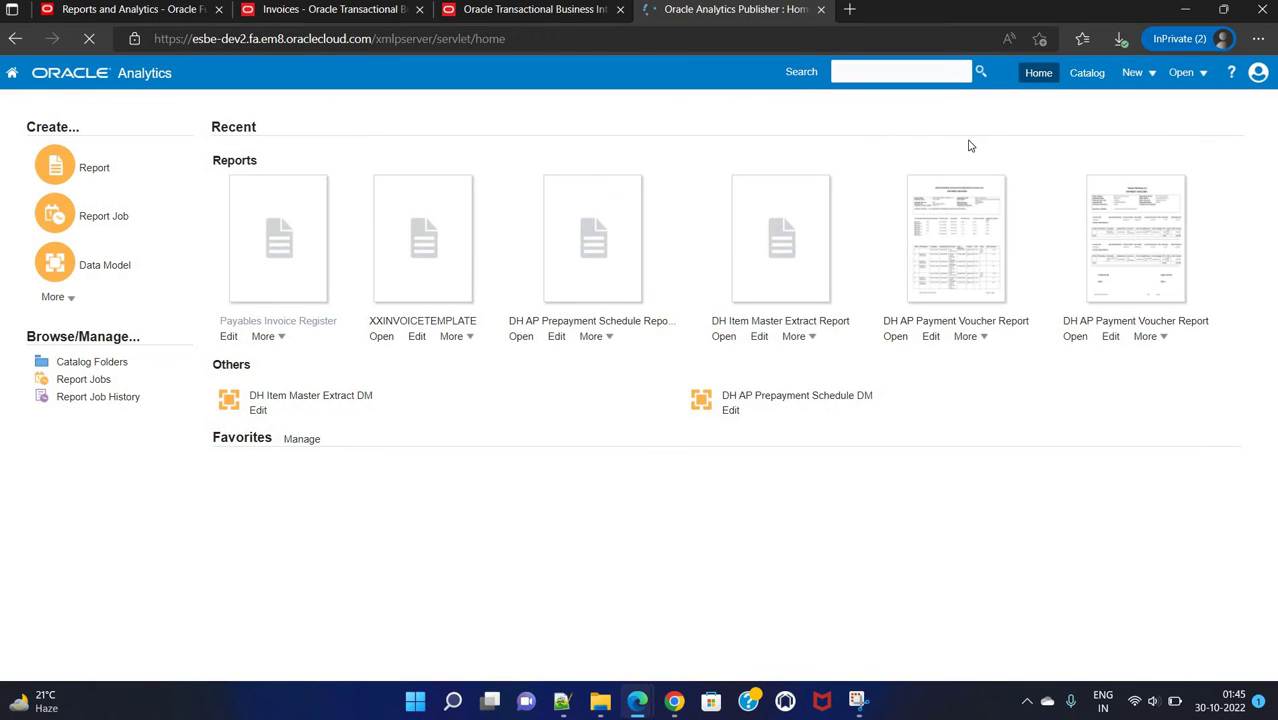
# Open the catalog in Analytics Publisher and go to Shared Folders/Financials/Payables/Invoices.
pyautogui.click(1089, 74)
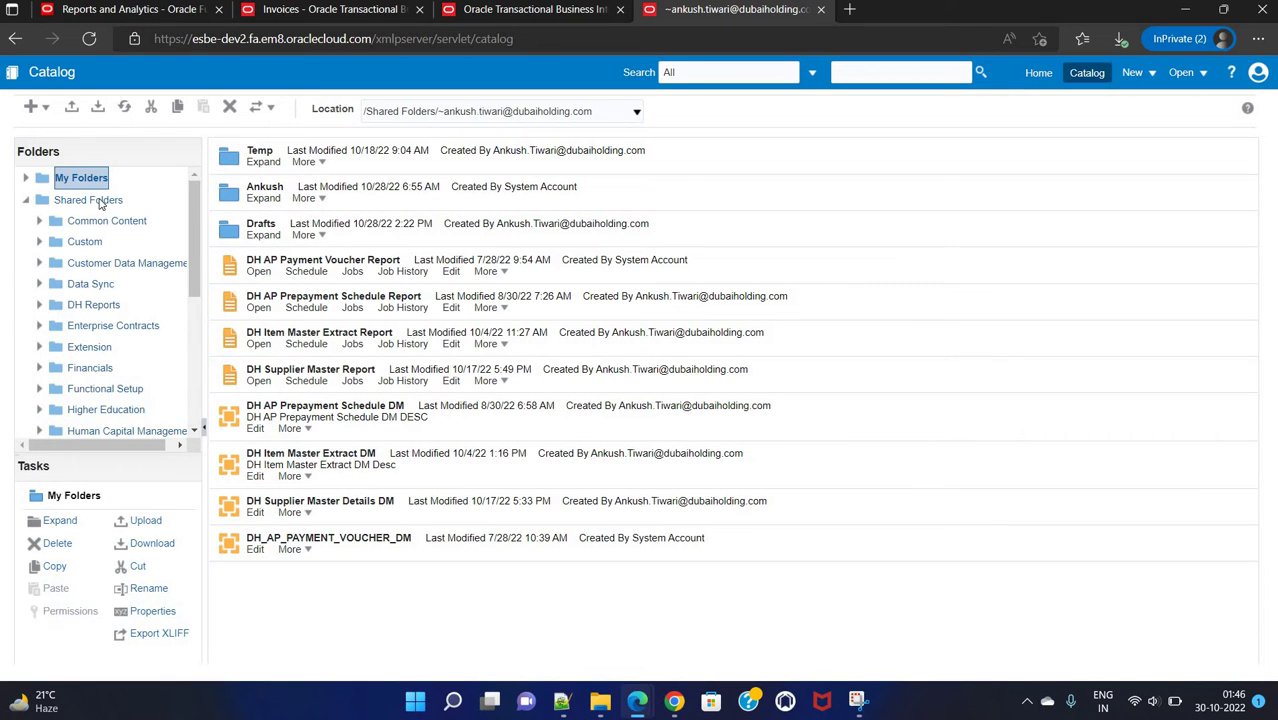
pyautogui.click(97, 201)
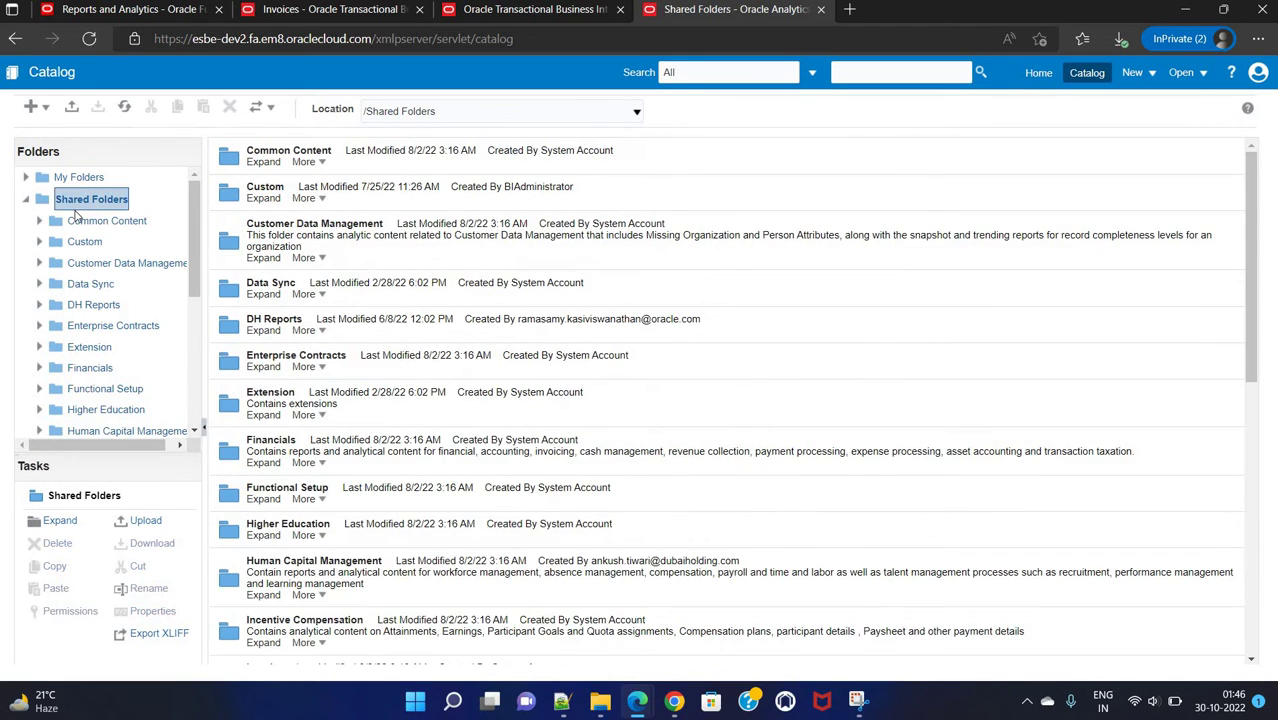
pyautogui.click(300, 446)
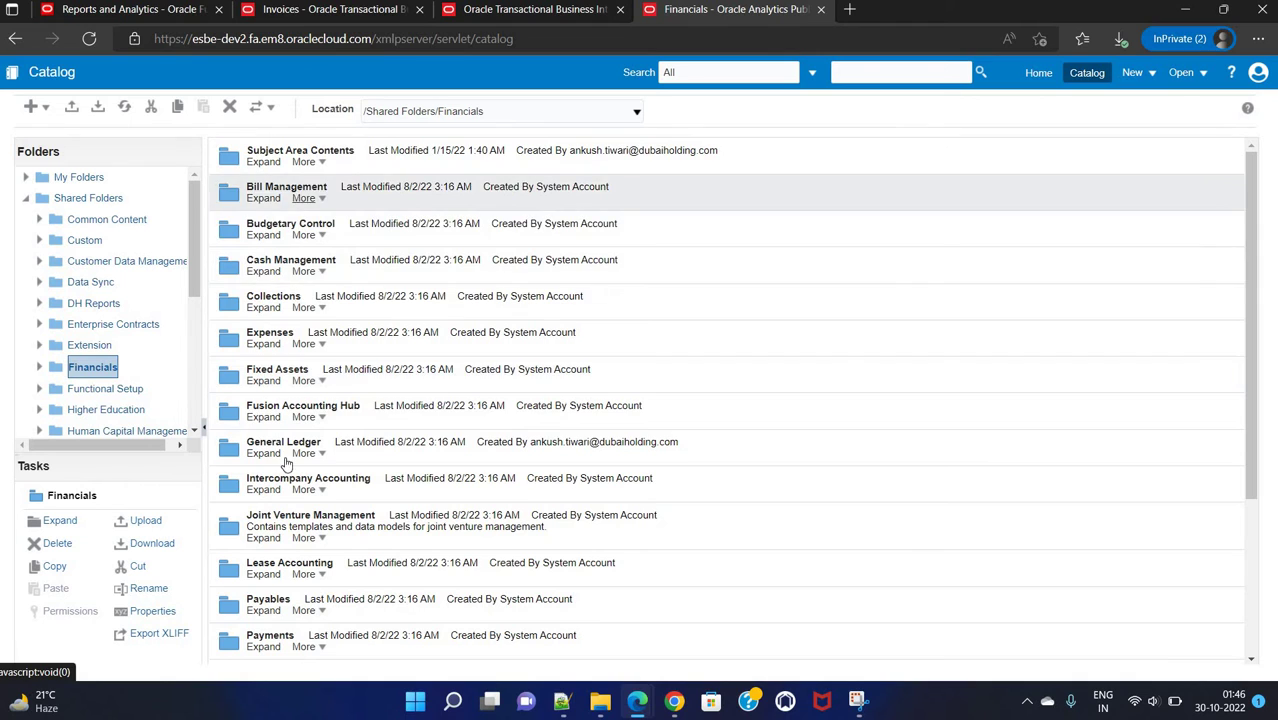
pyautogui.click(277, 600)
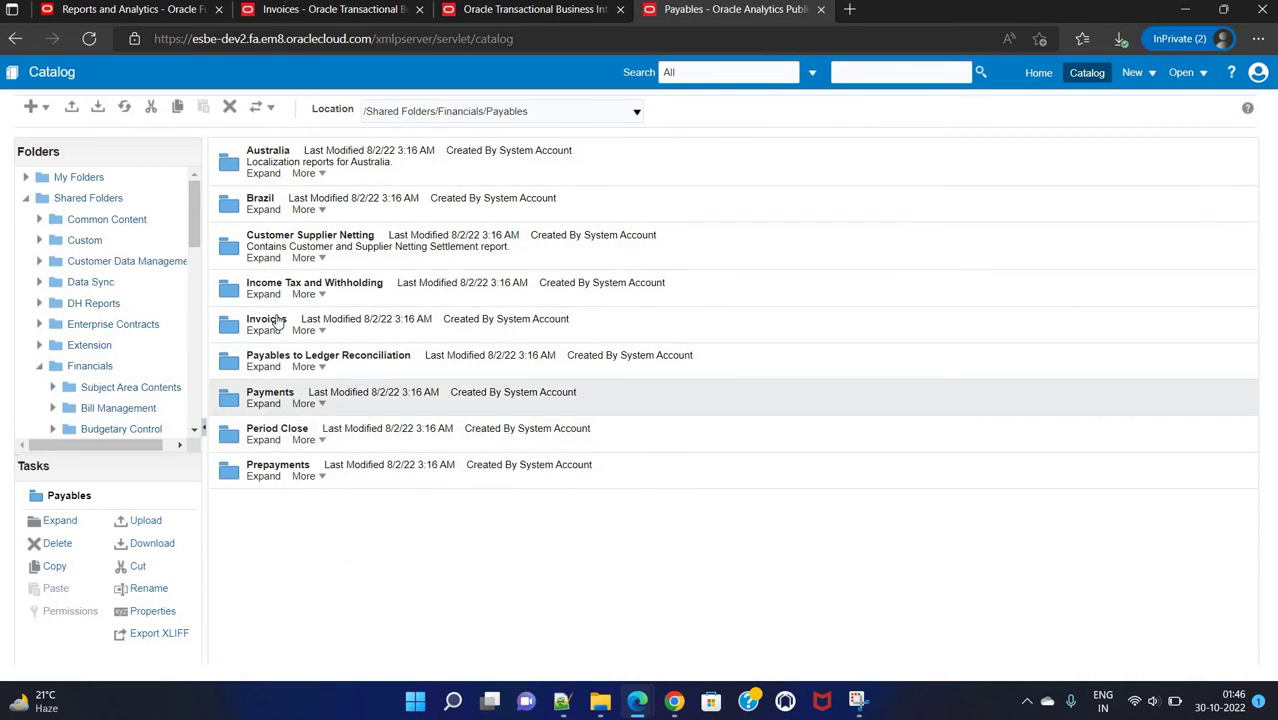
pyautogui.doubleClick(309, 320)
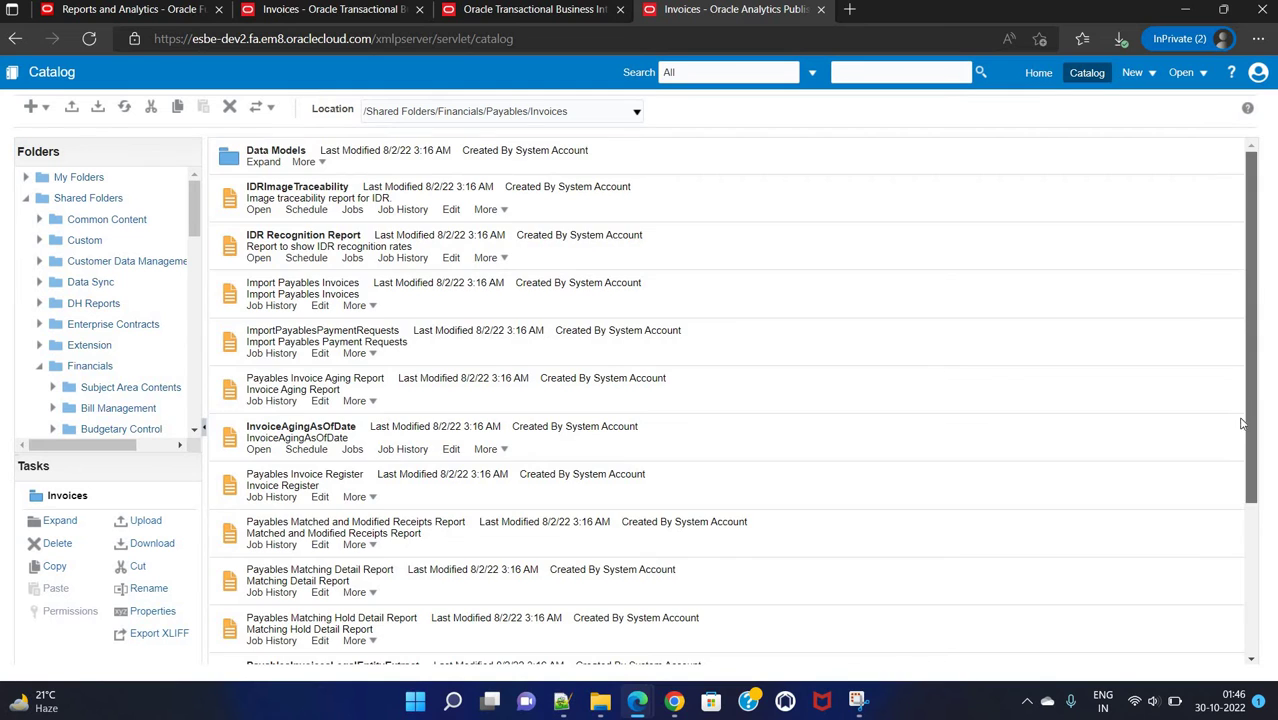
# Select the Payables Invoice Register report in the Publisher catalog and display its additional actions, including Customize.
pyautogui.moveTo(1252, 318); pyautogui.dragTo(1231, 512)
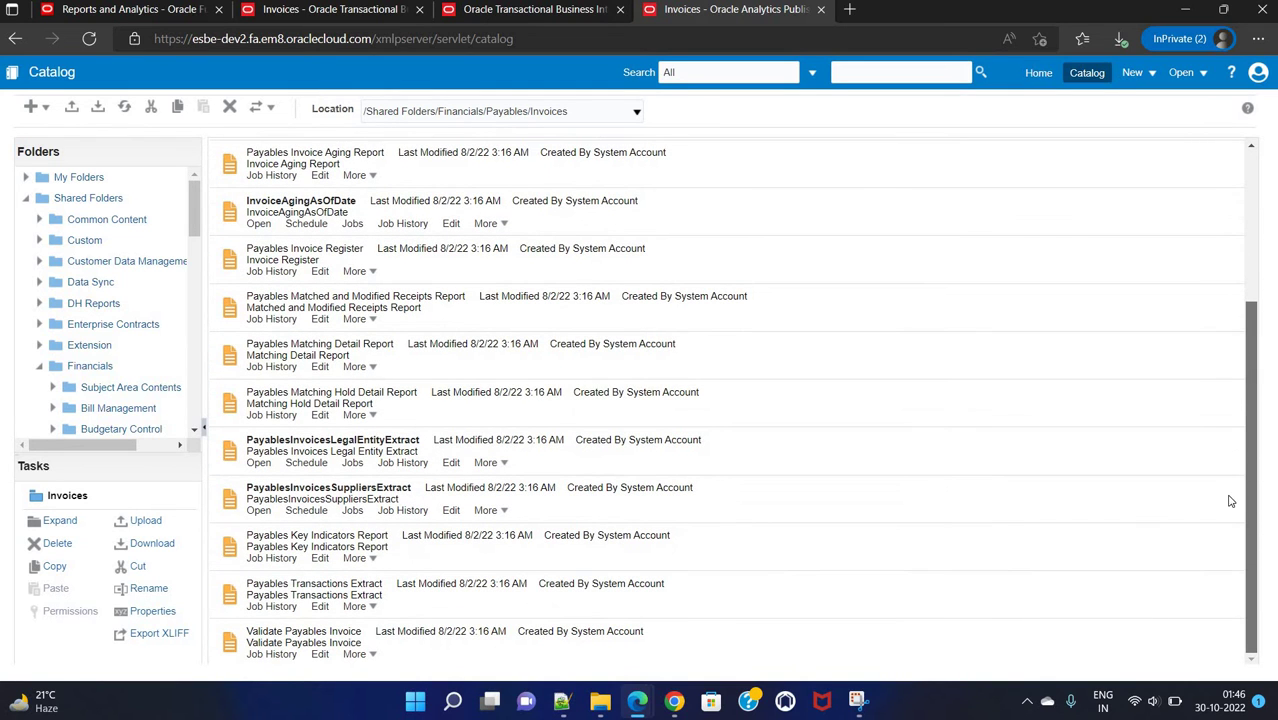
pyautogui.scroll(1, 1235, 450)
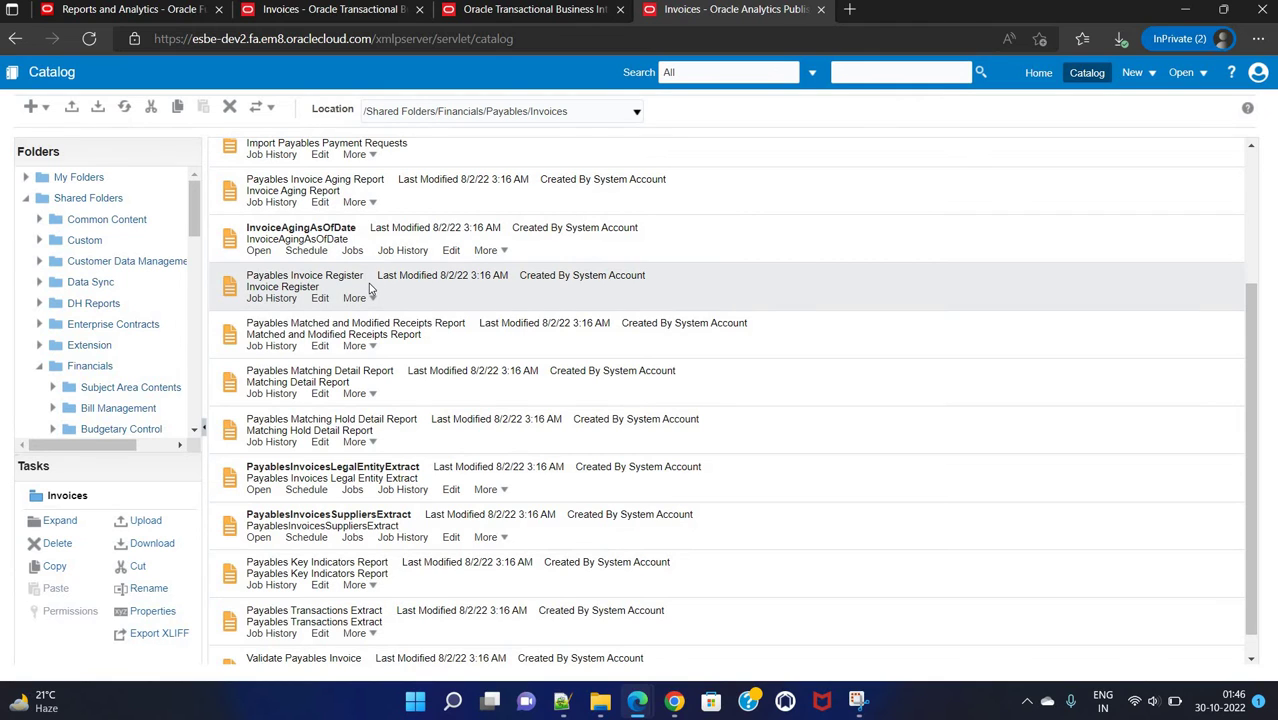
pyautogui.click(370, 288)
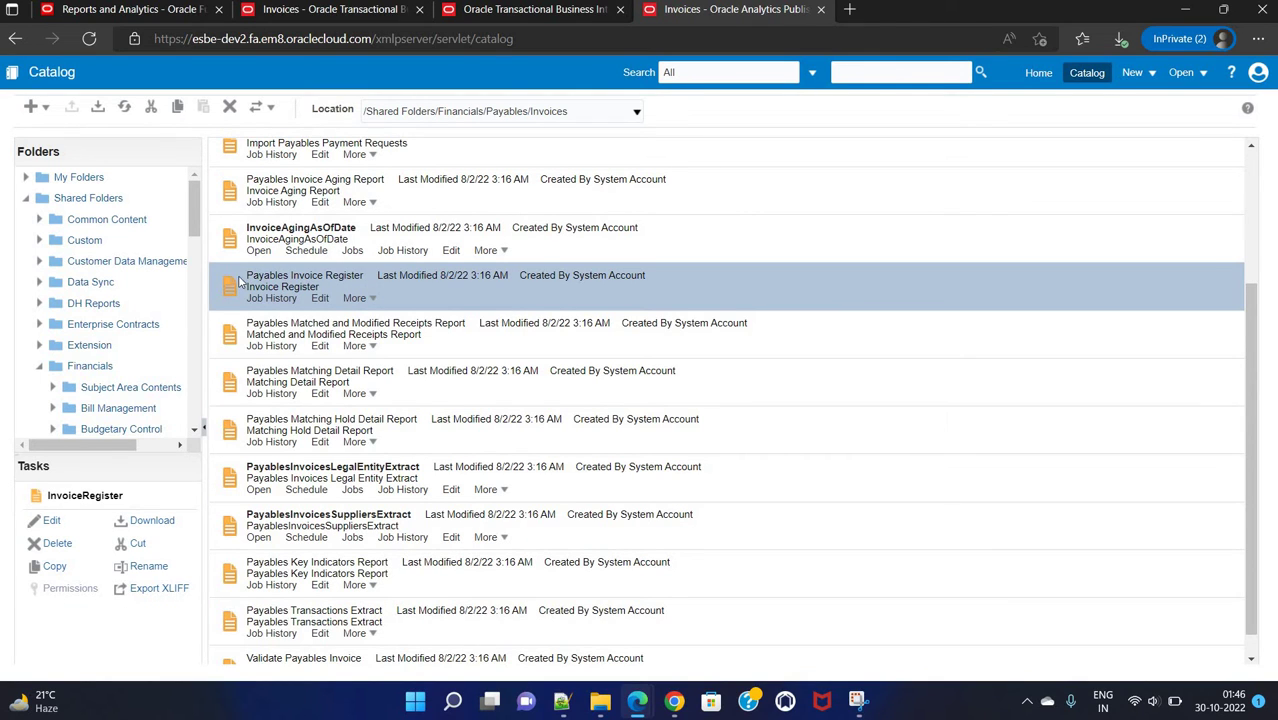
pyautogui.click(355, 299)
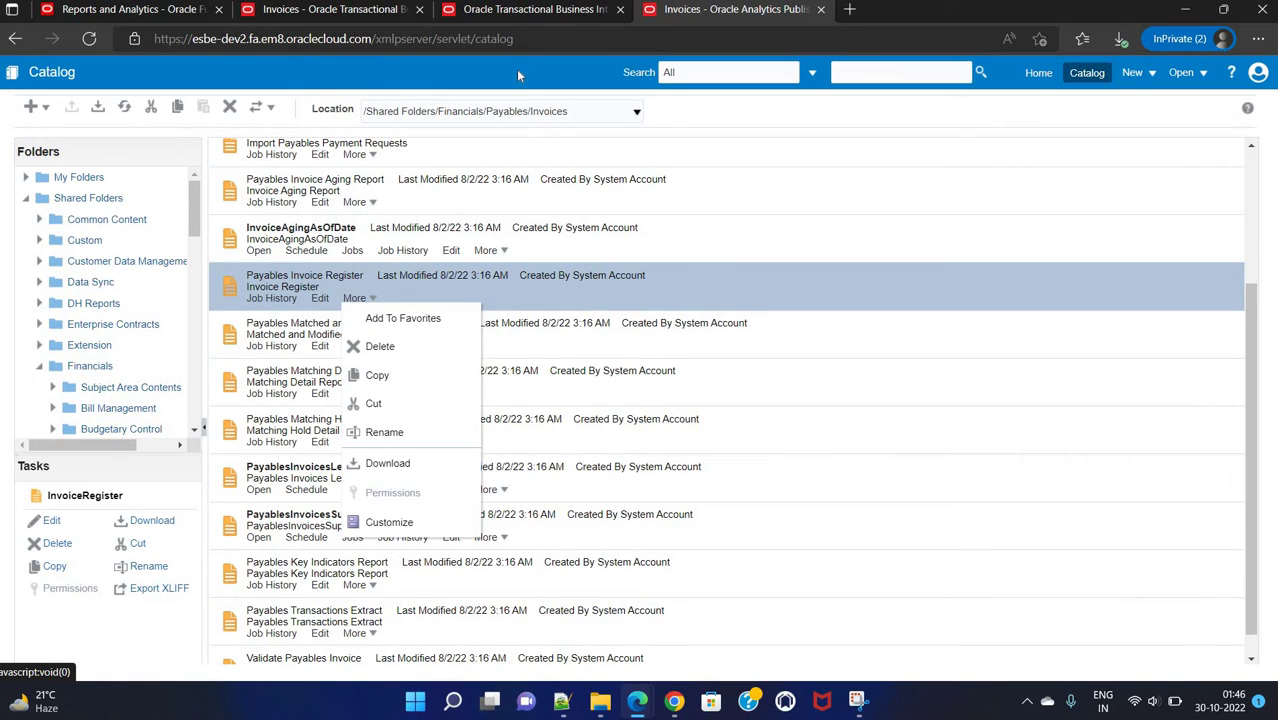
# Return to the Invoices folder in the original BI catalog tab and display Payables Invoice Register's actions for comparison.
pyautogui.click(530, 10)
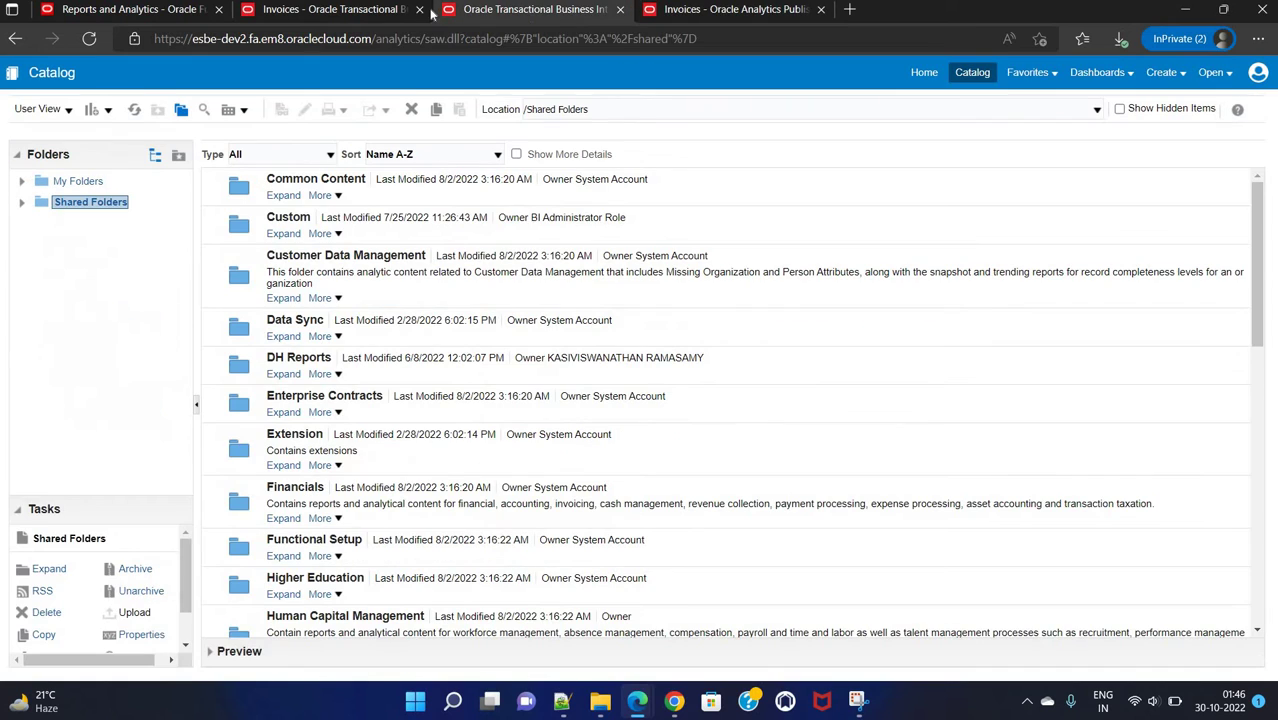
pyautogui.click(380, 12)
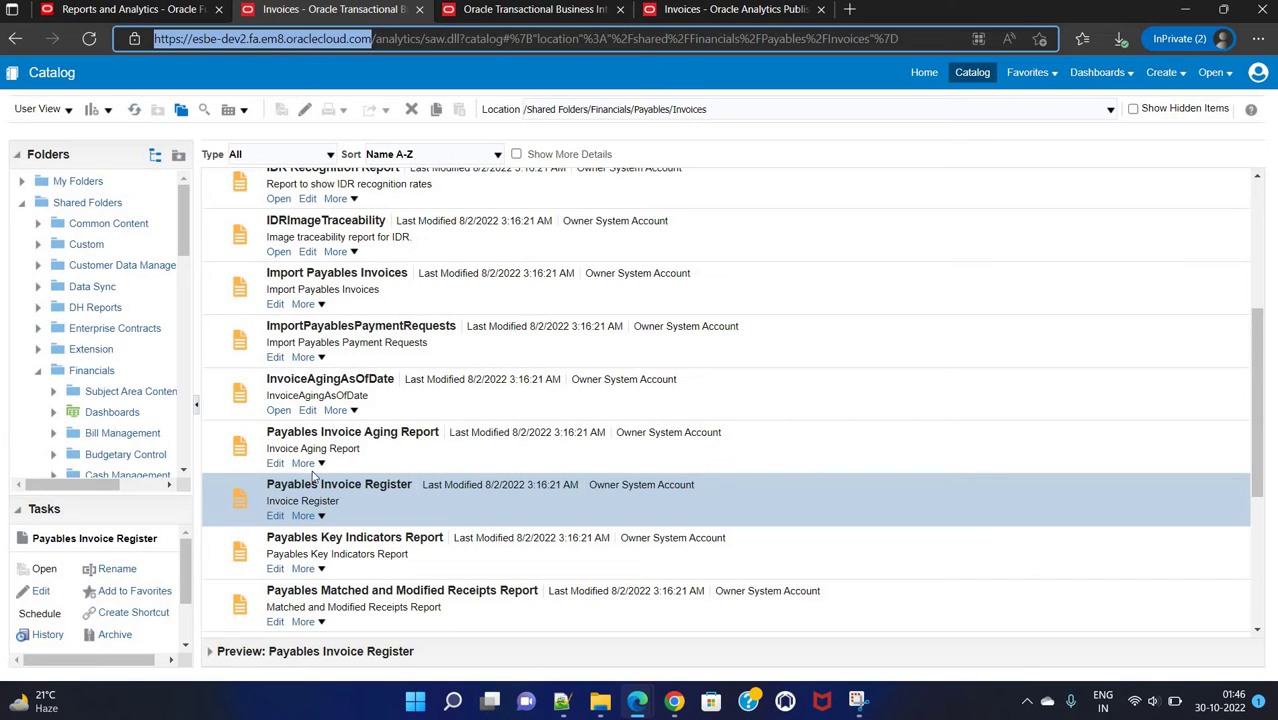
pyautogui.click(303, 515)
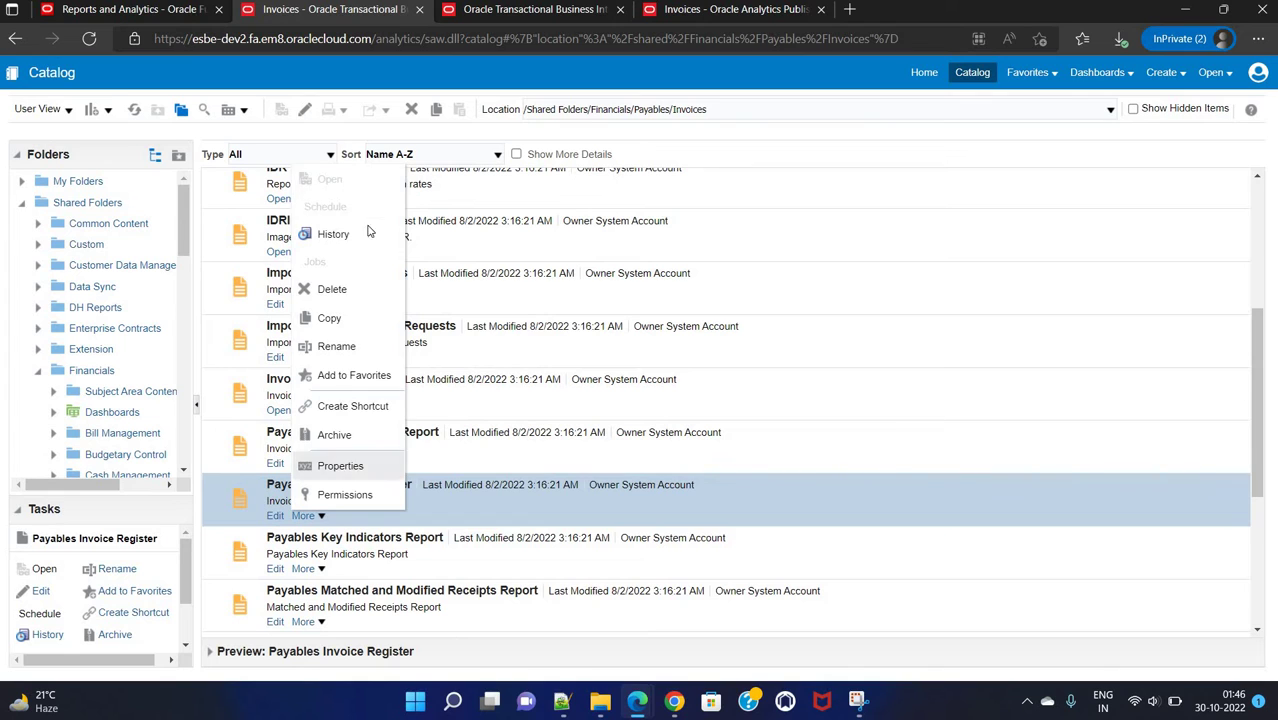
# Return to the Analytics Publisher catalog tab and keep waiting for the unresponsive Invoices page.
pyautogui.click(705, 12)
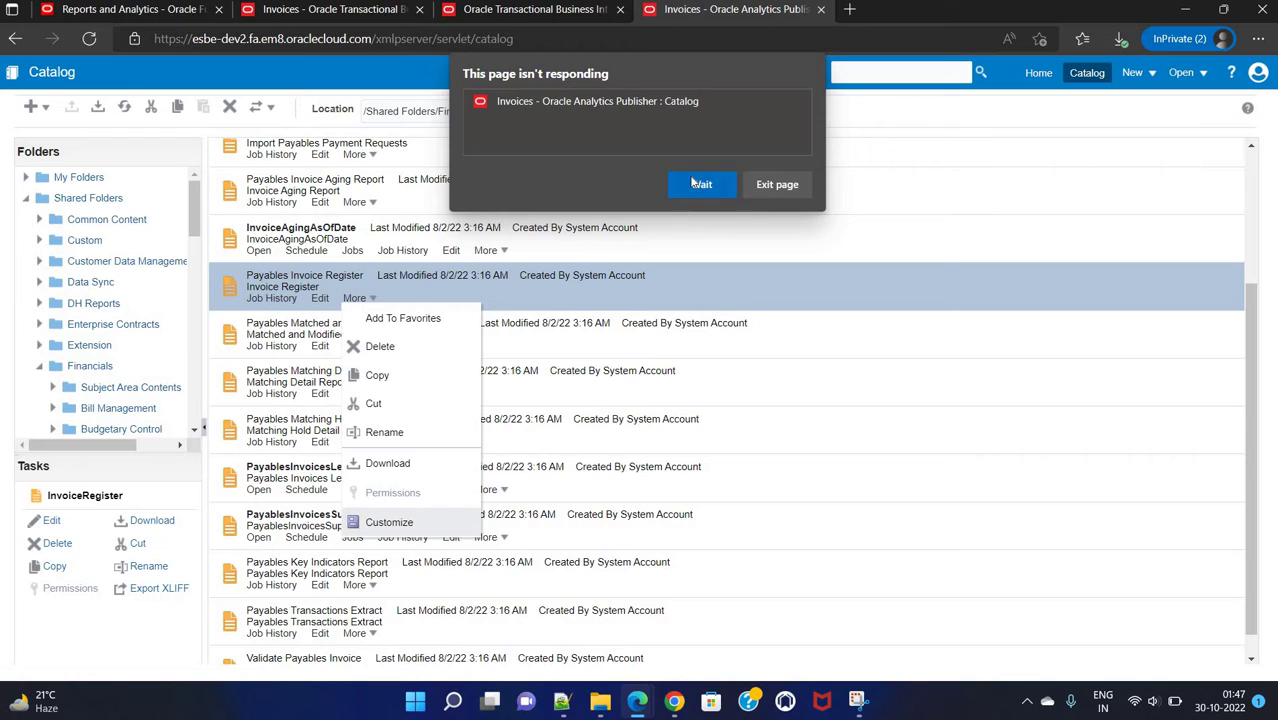
pyautogui.click(697, 186)
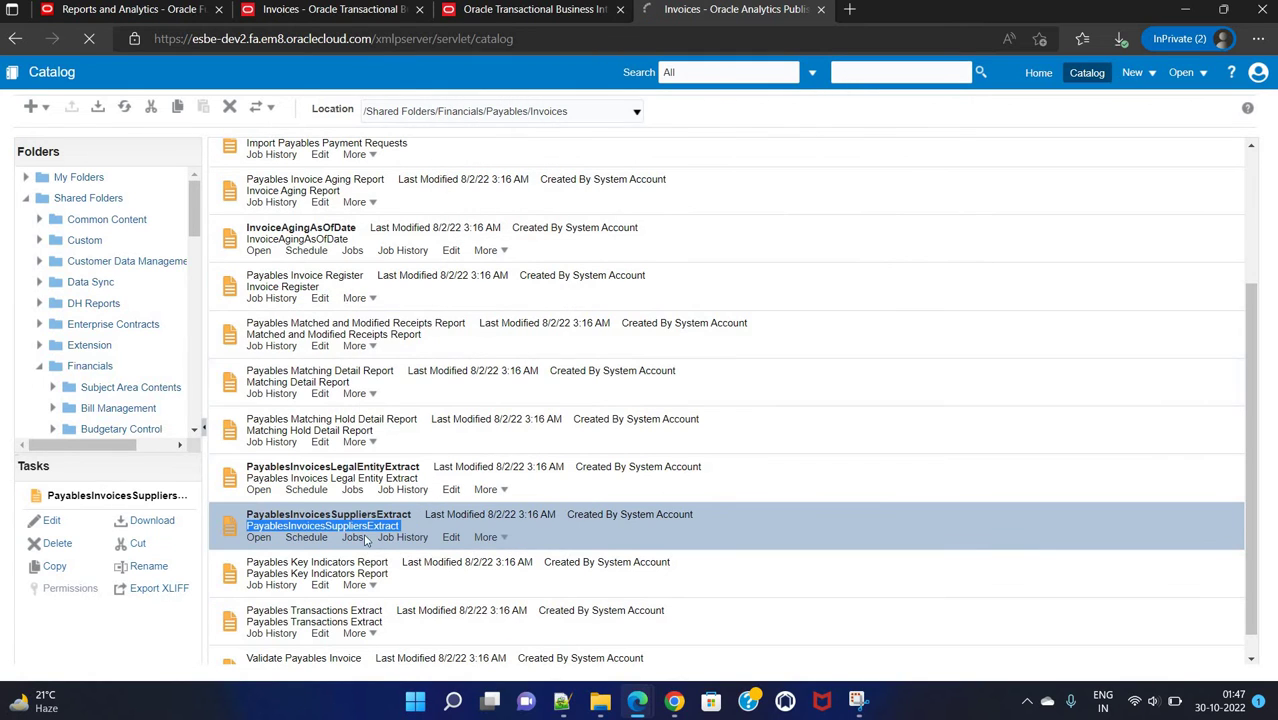
pyautogui.click(365, 514)
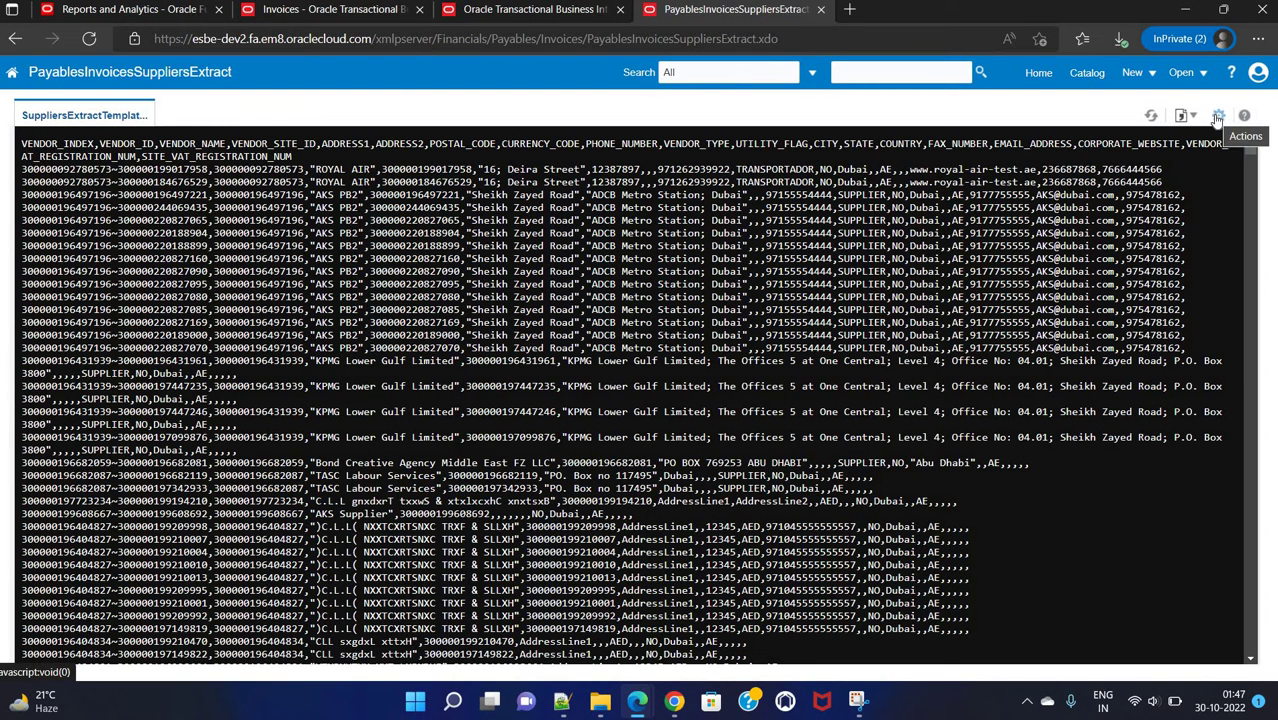
pyautogui.click(1218, 116)
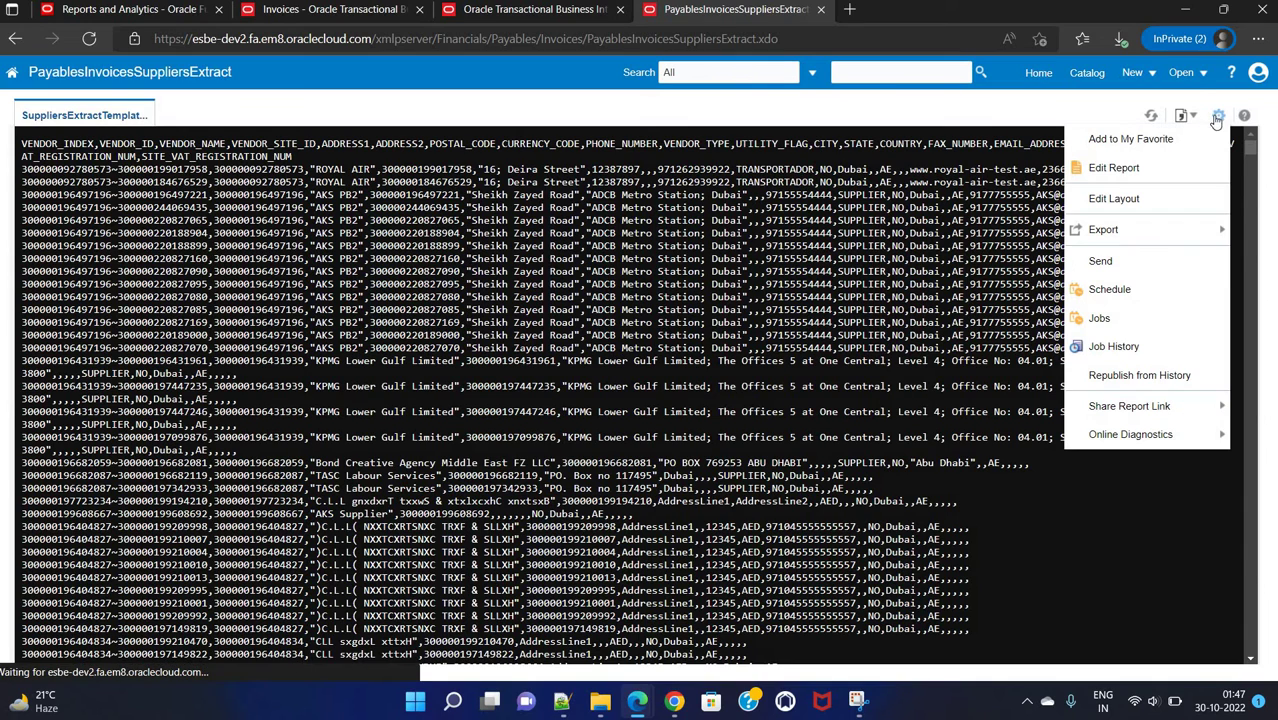
pyautogui.click(1084, 73)
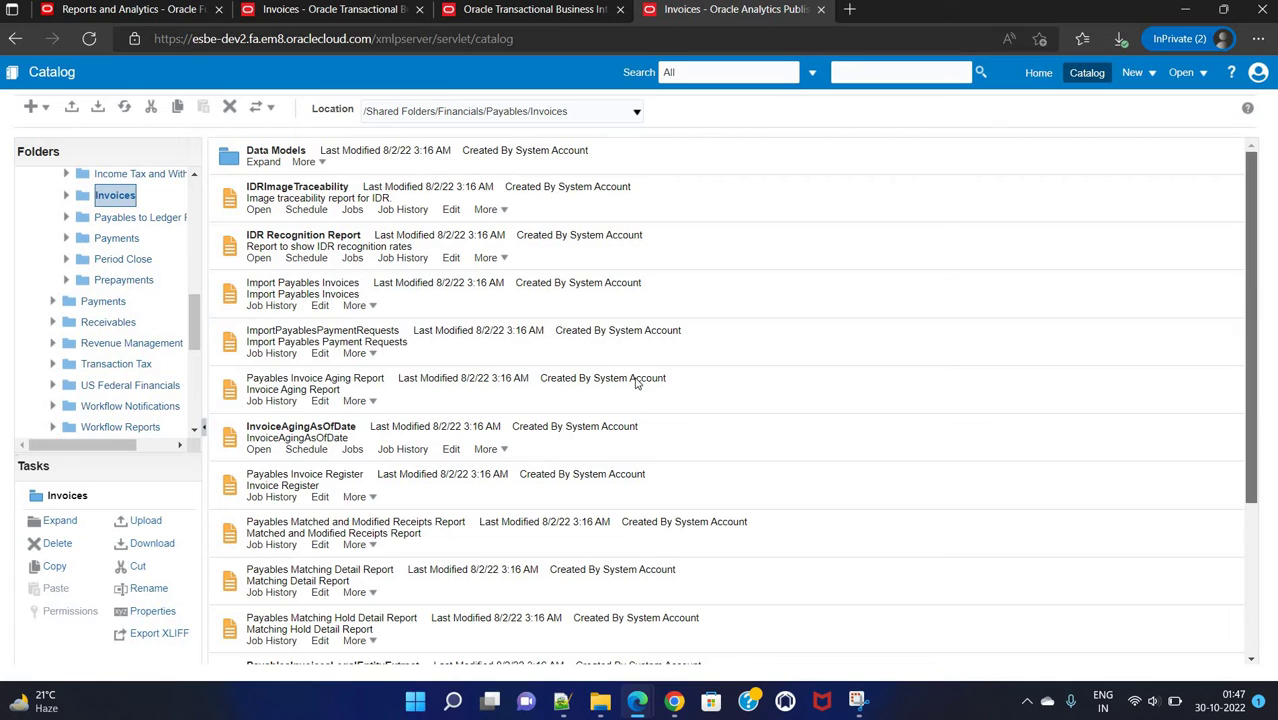
# Customize the Payables Invoice Register report from the Publisher catalog's Invoices folder.
pyautogui.click(356, 498)
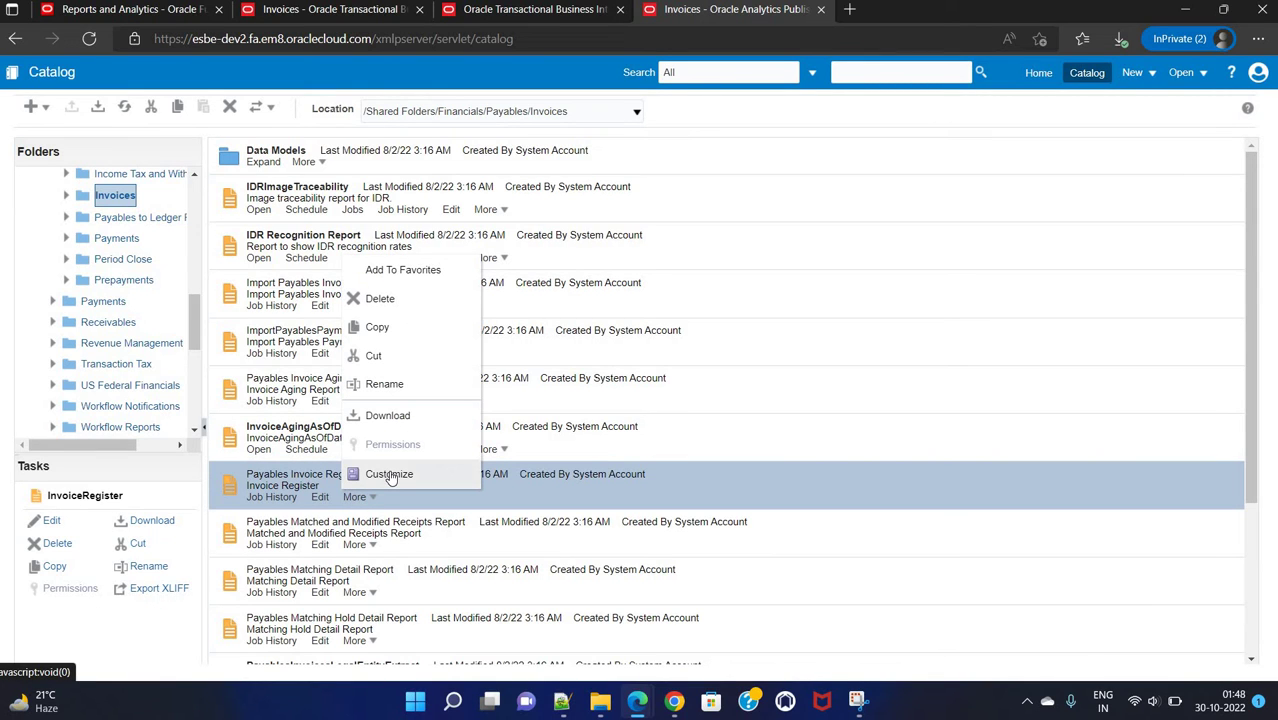
pyautogui.click(389, 475)
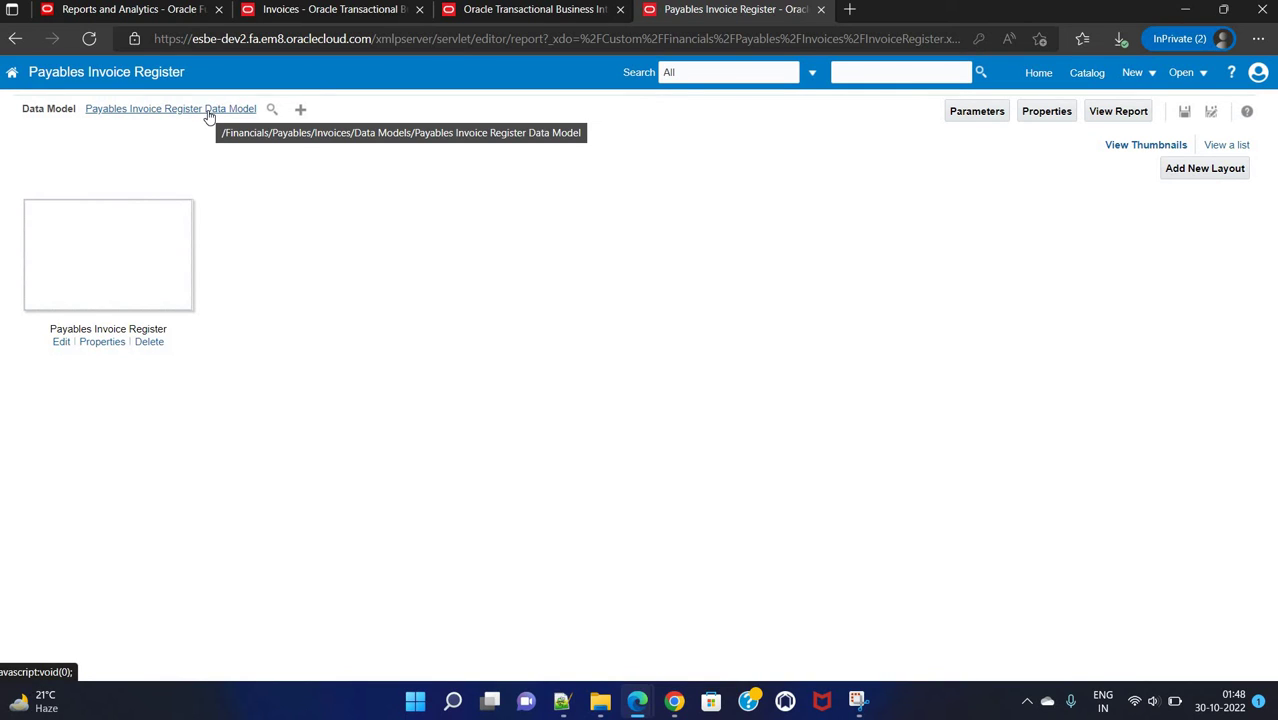
pyautogui.click(1076, 77)
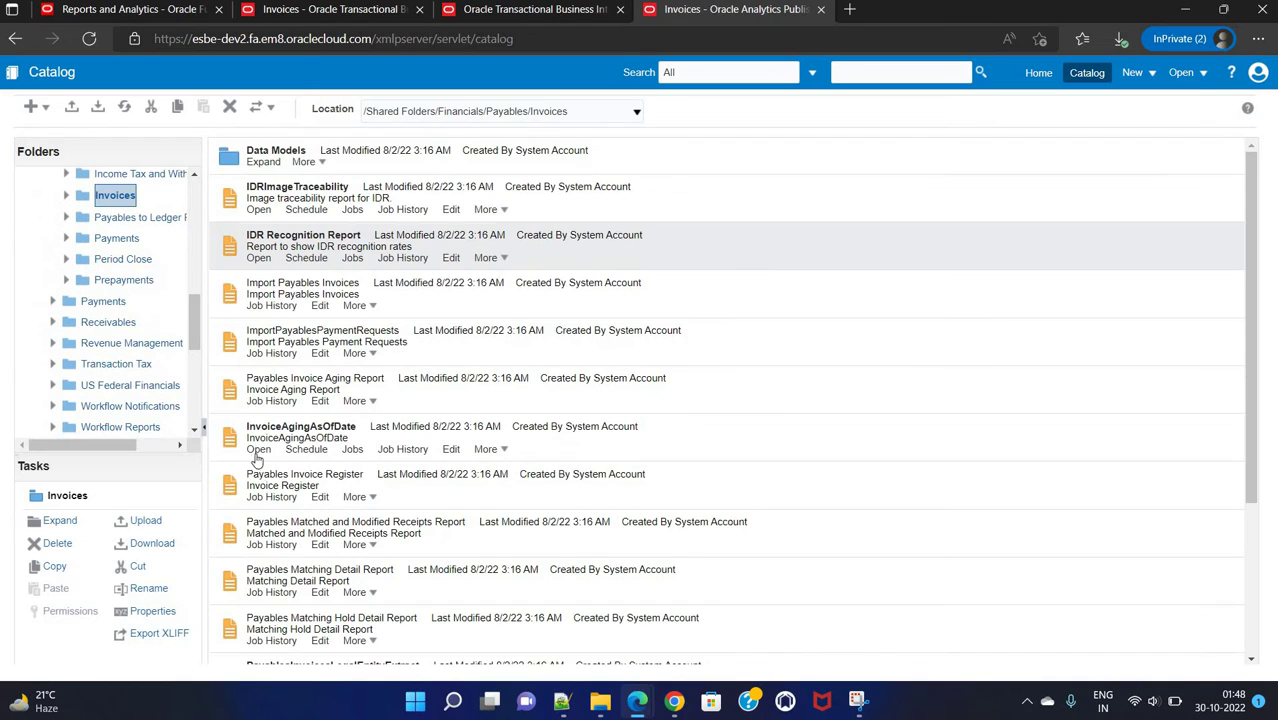
pyautogui.click(358, 499)
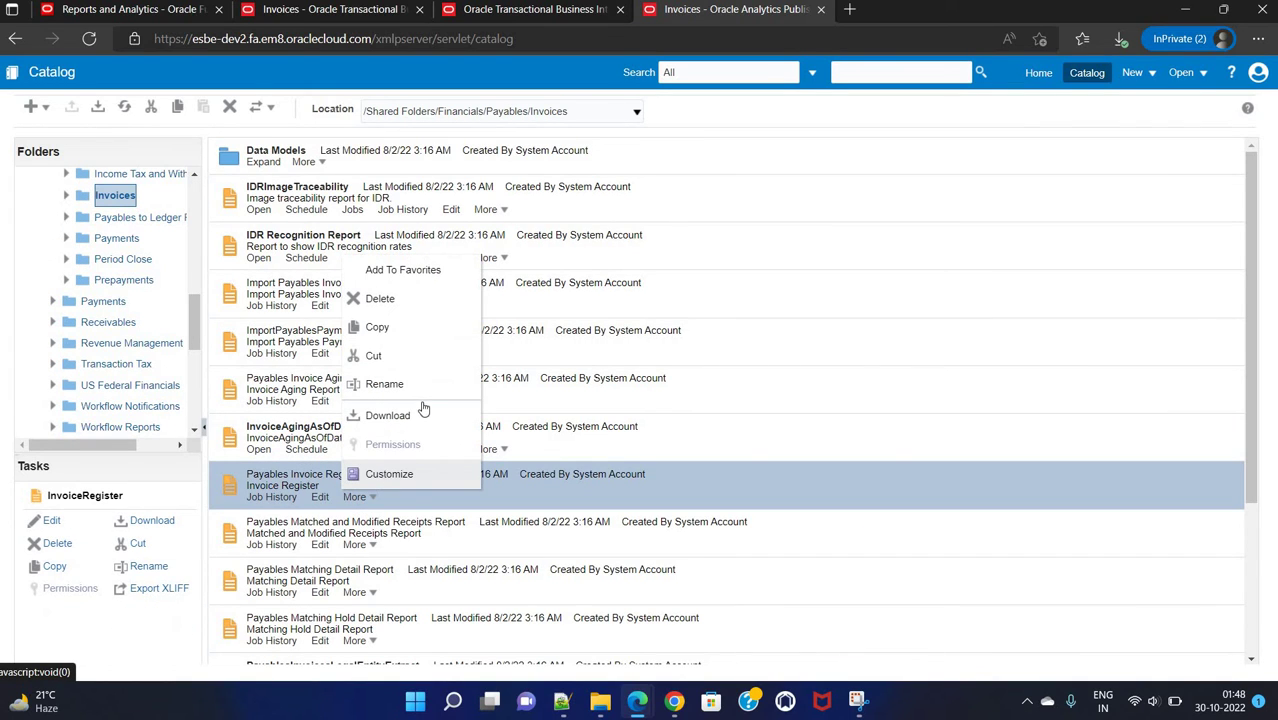
pyautogui.click(388, 474)
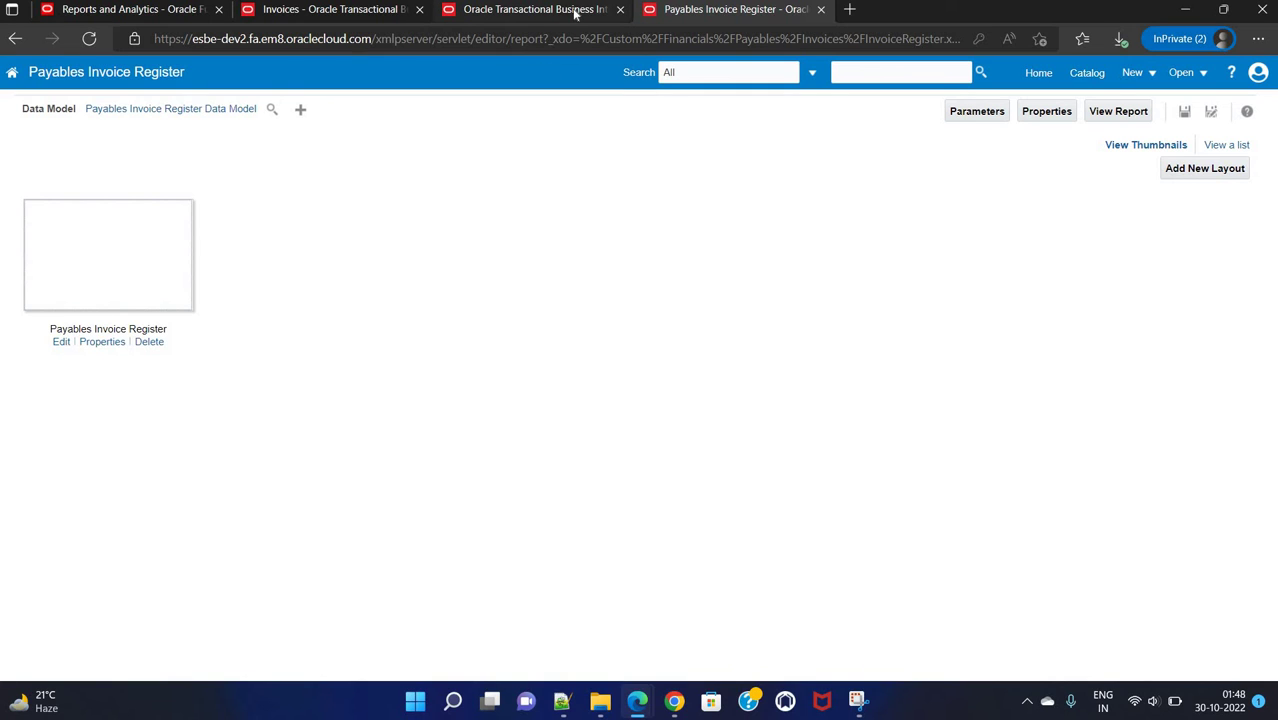
# In the original BI catalog tab, open Shared Folders/Custom and find its Financials folder by searching the page for "finan", then open it.
pyautogui.click(356, 10)
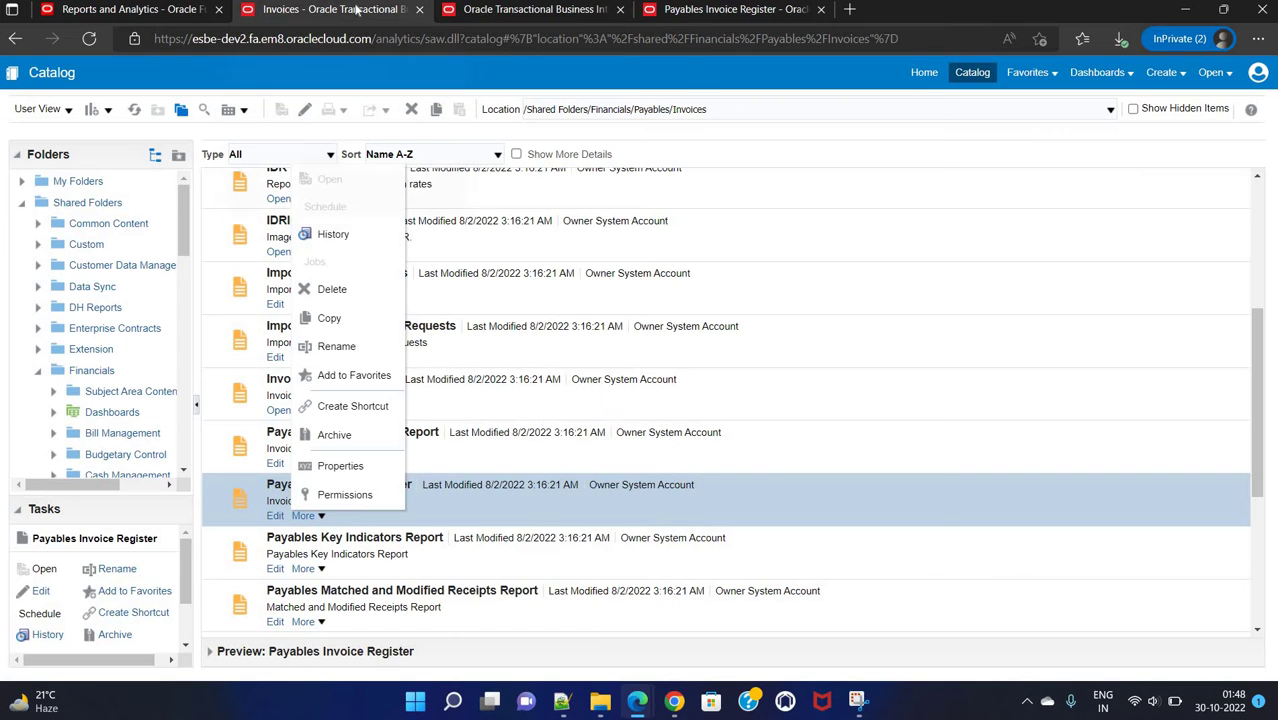
pyautogui.click(86, 245)
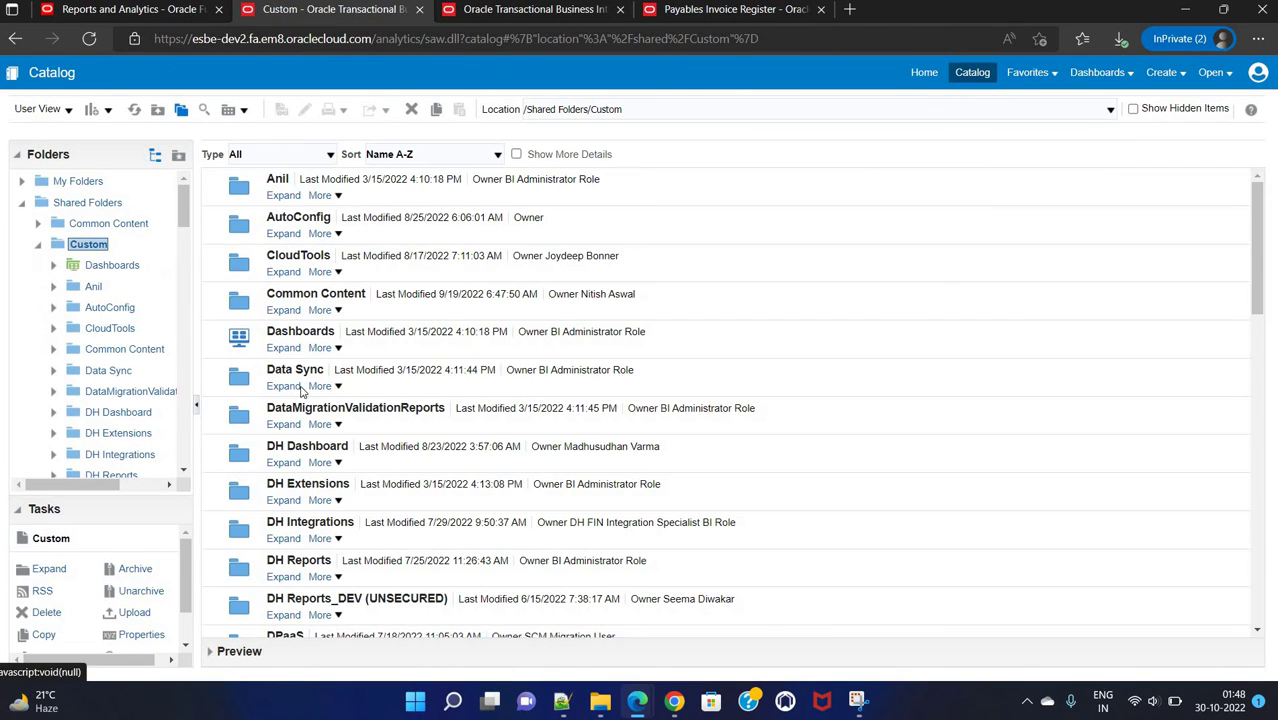
pyautogui.hotkey('ctrl', 'f')
pyautogui.write('f')
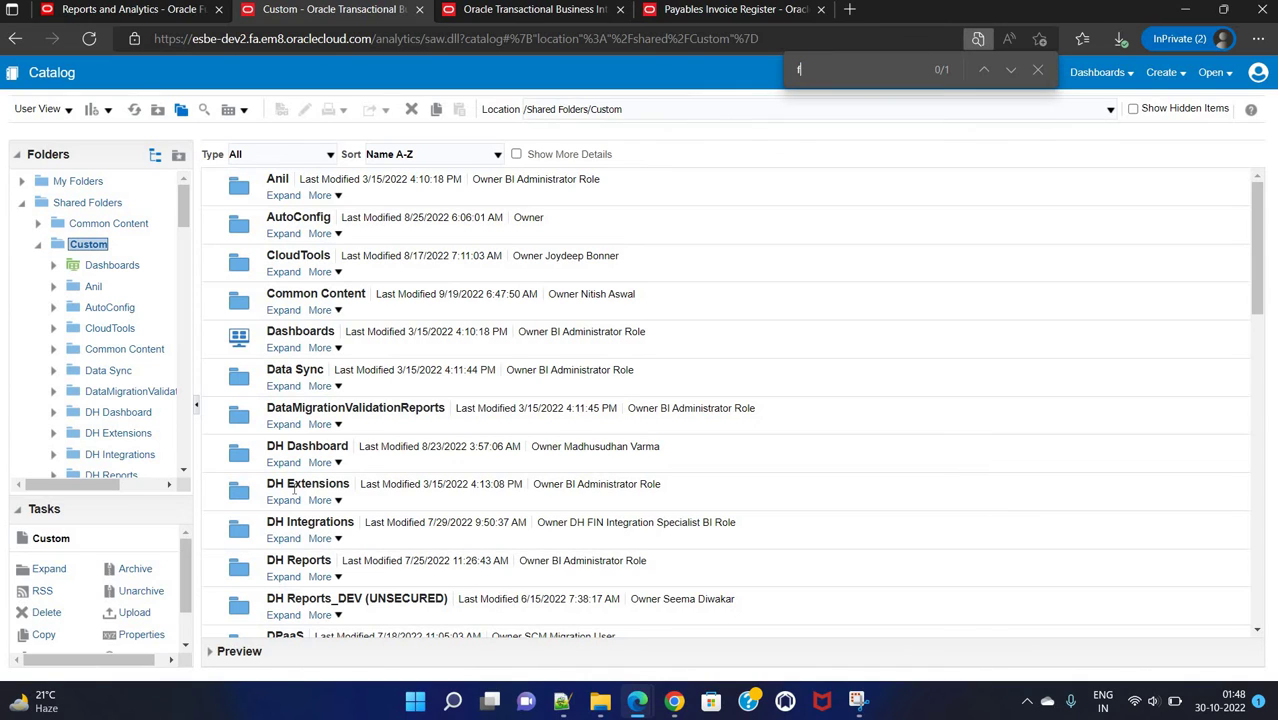
pyautogui.write('inan')
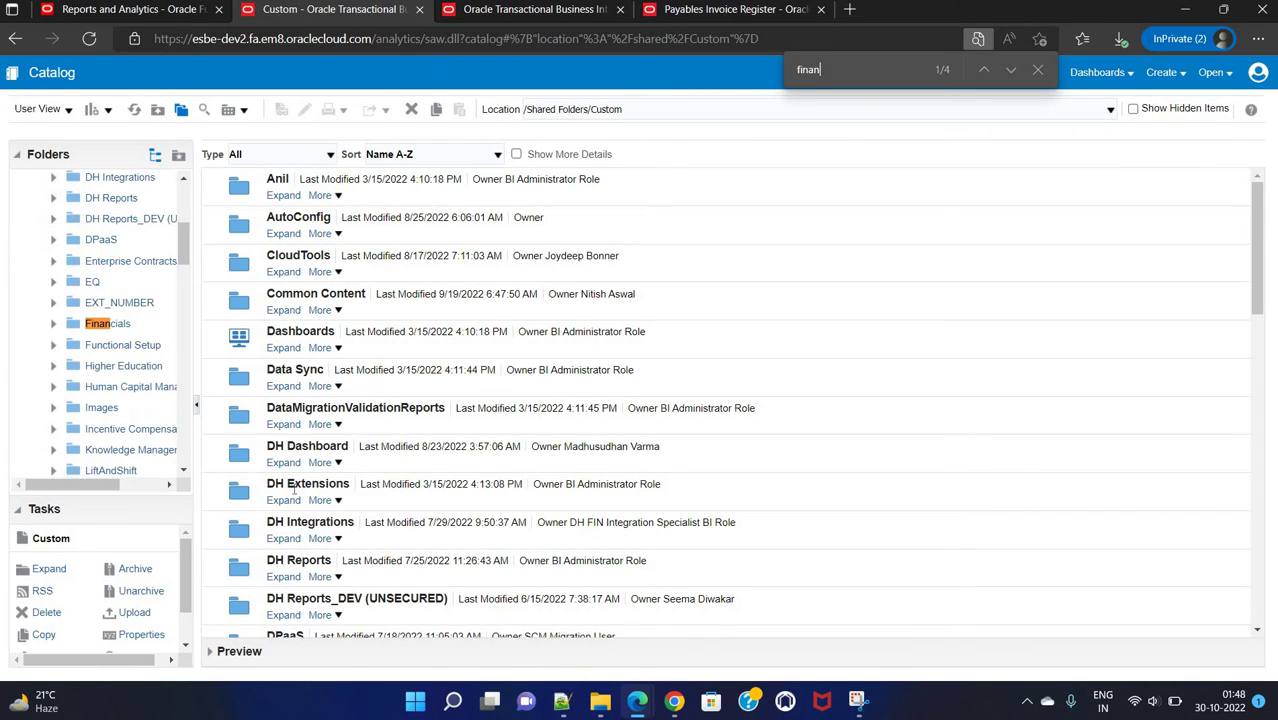
pyautogui.press('Return')
pyautogui.press('Return')
pyautogui.press('Return')
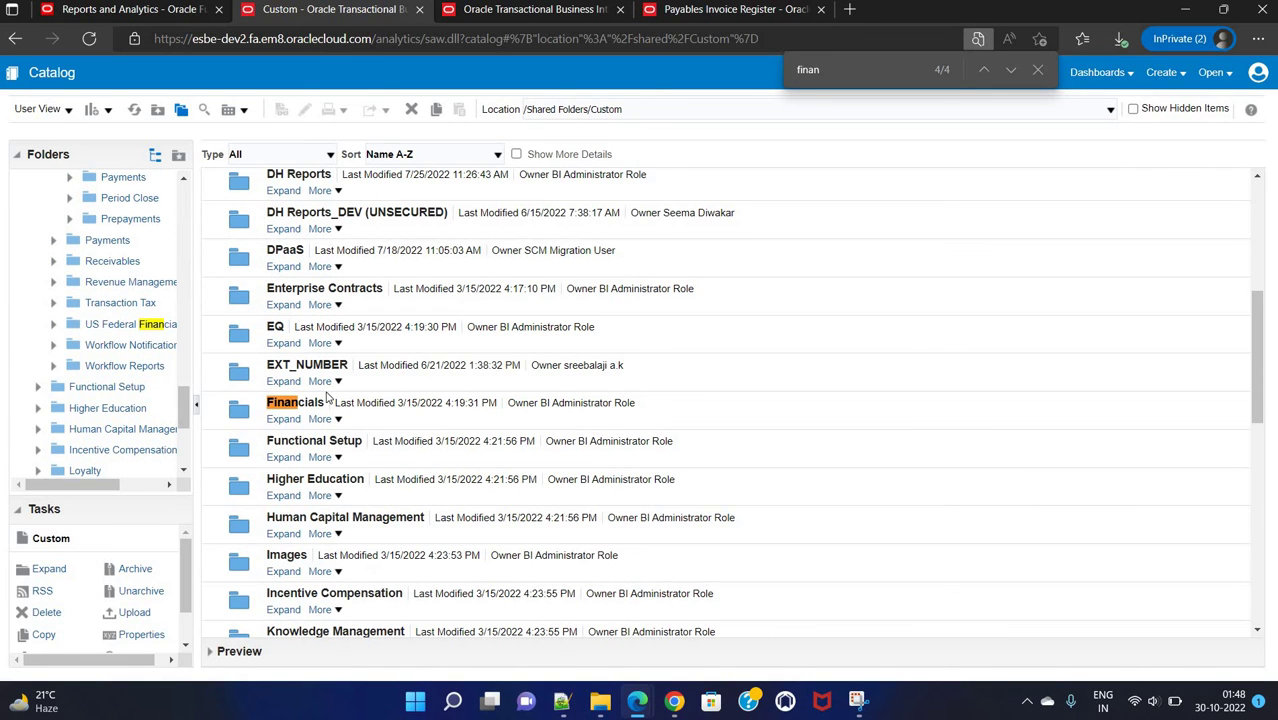
pyautogui.doubleClick(318, 408)
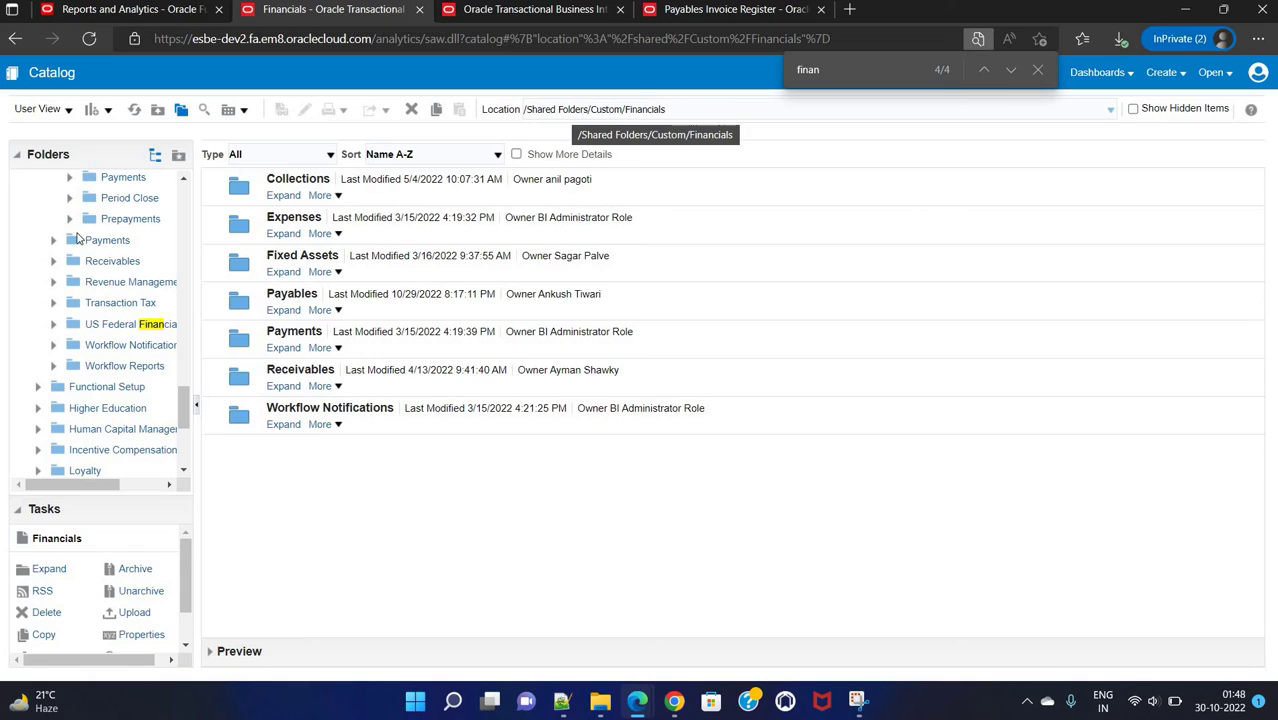
# Go to Payables/Invoices under Custom/Financials and open the customized Payables Invoice Register report for editing.
pyautogui.click(306, 293)
pyautogui.click(306, 295)
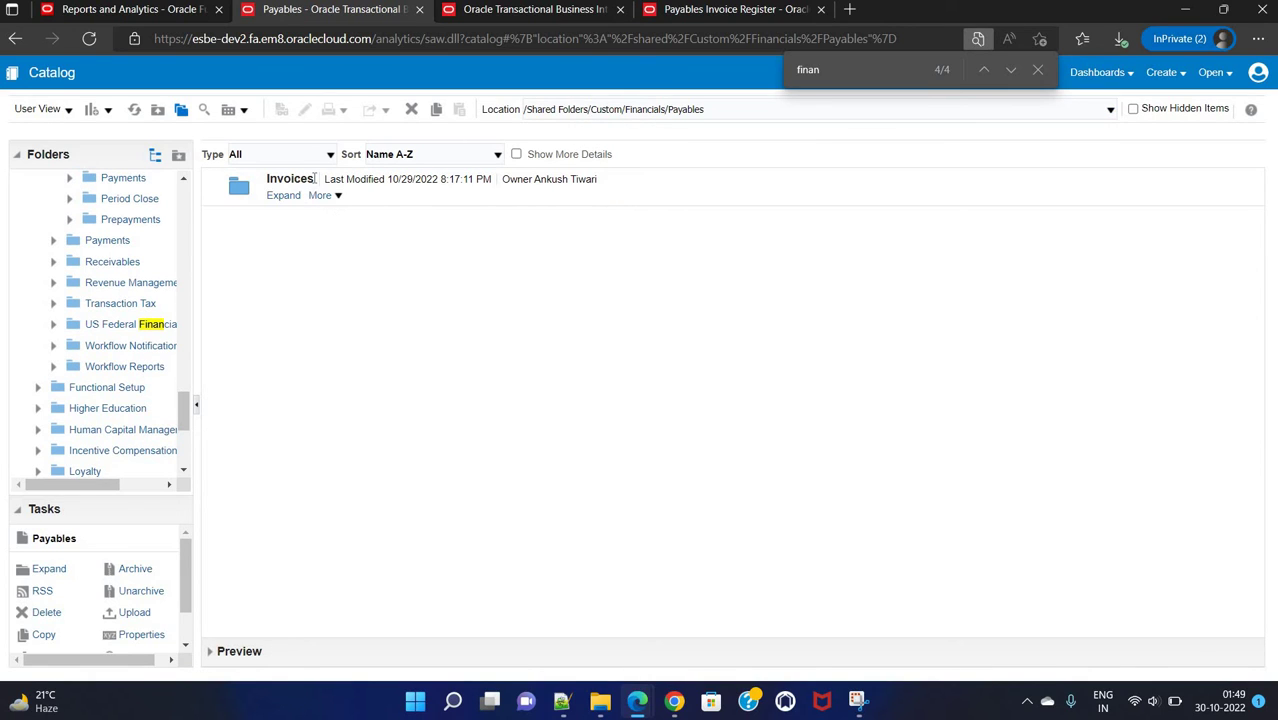
pyautogui.click(300, 179)
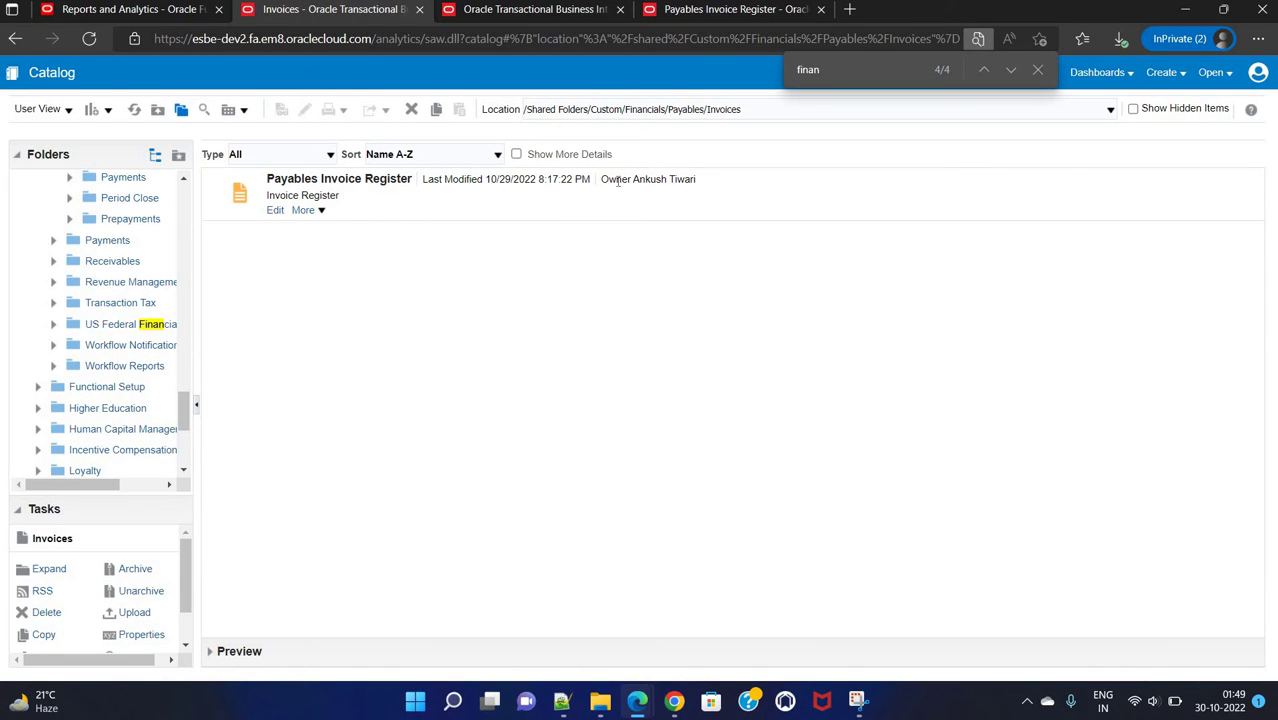
pyautogui.click(480, 201)
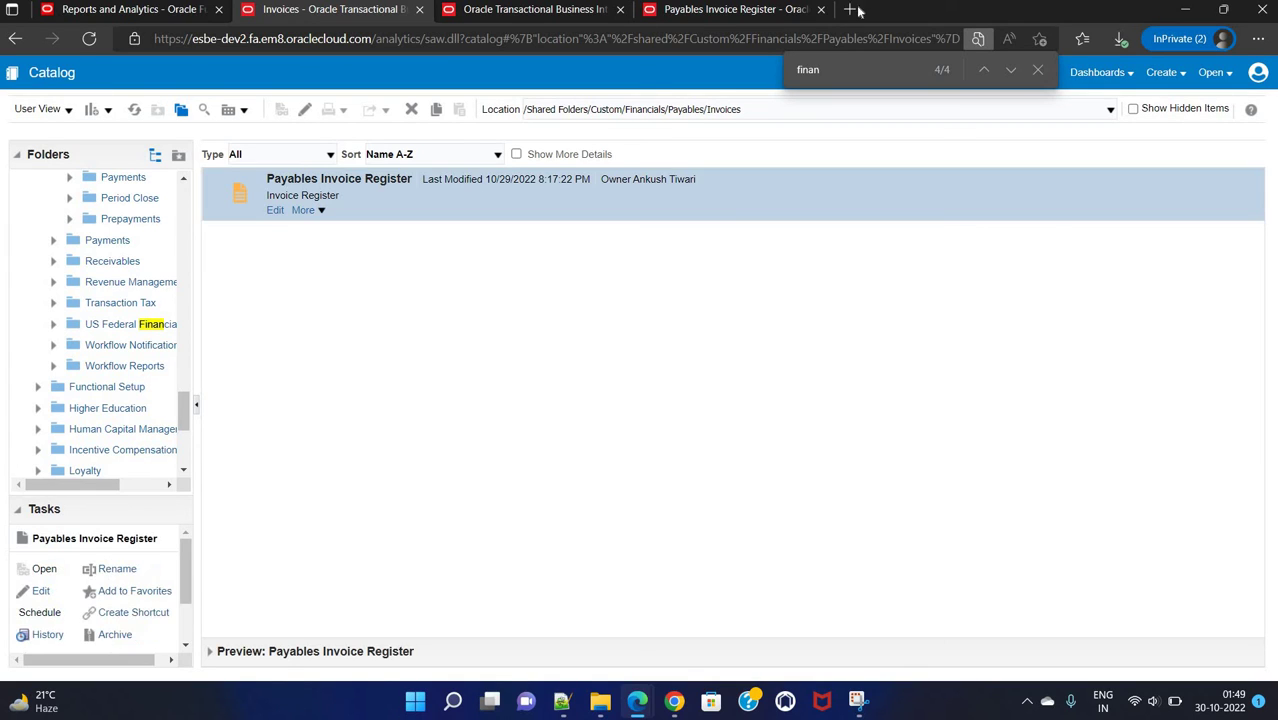
pyautogui.click(275, 210)
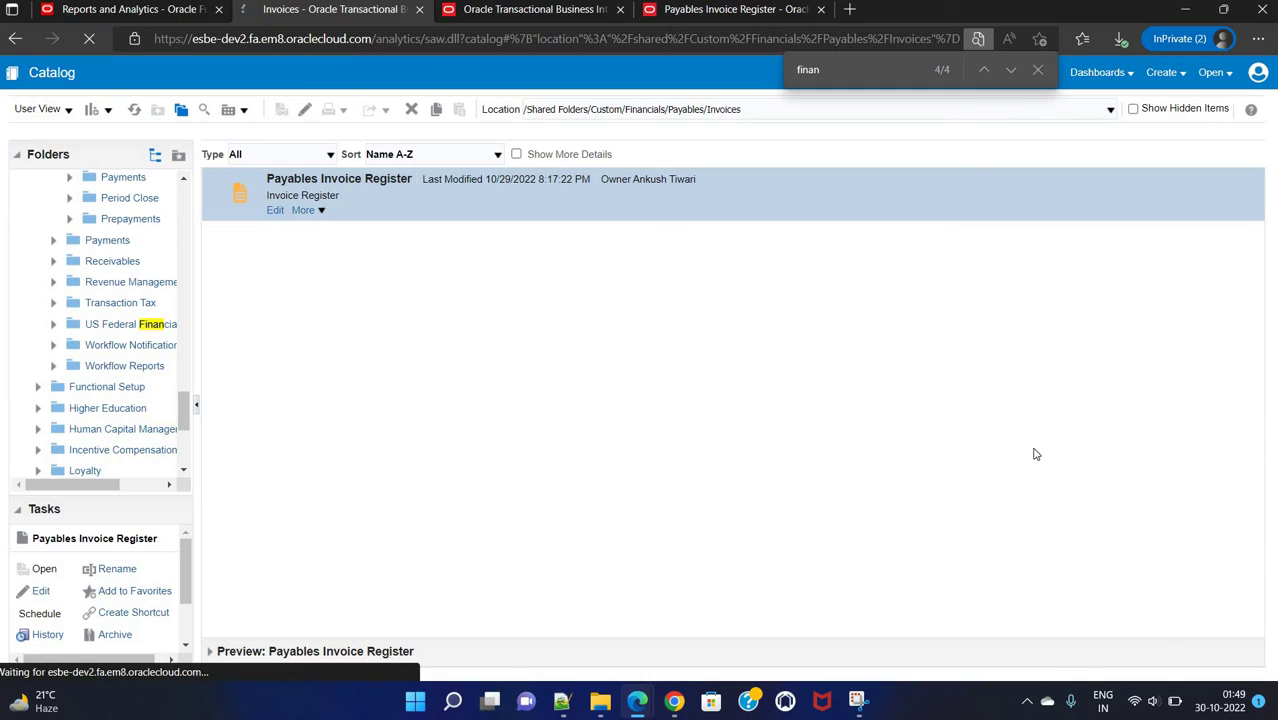
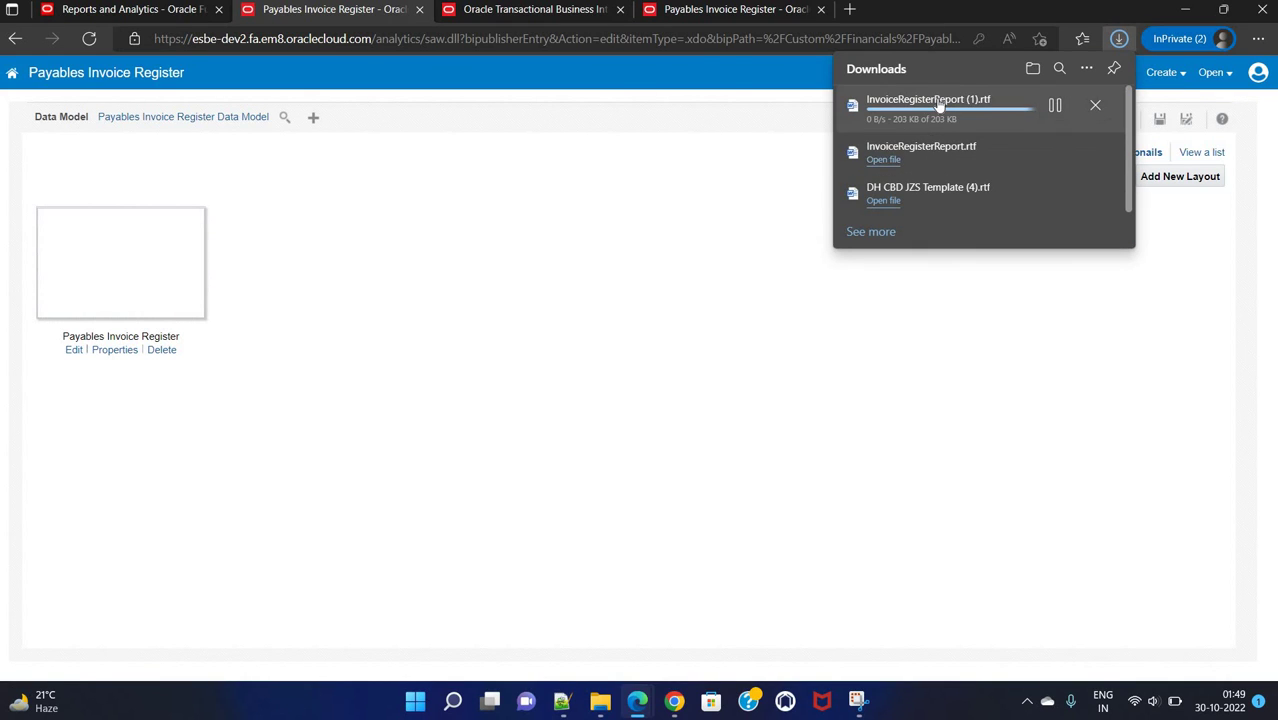
# Open the downloaded InvoiceRegisterReport (1).rtf template in Word, maximize it and enable editing.
pyautogui.click(928, 100)
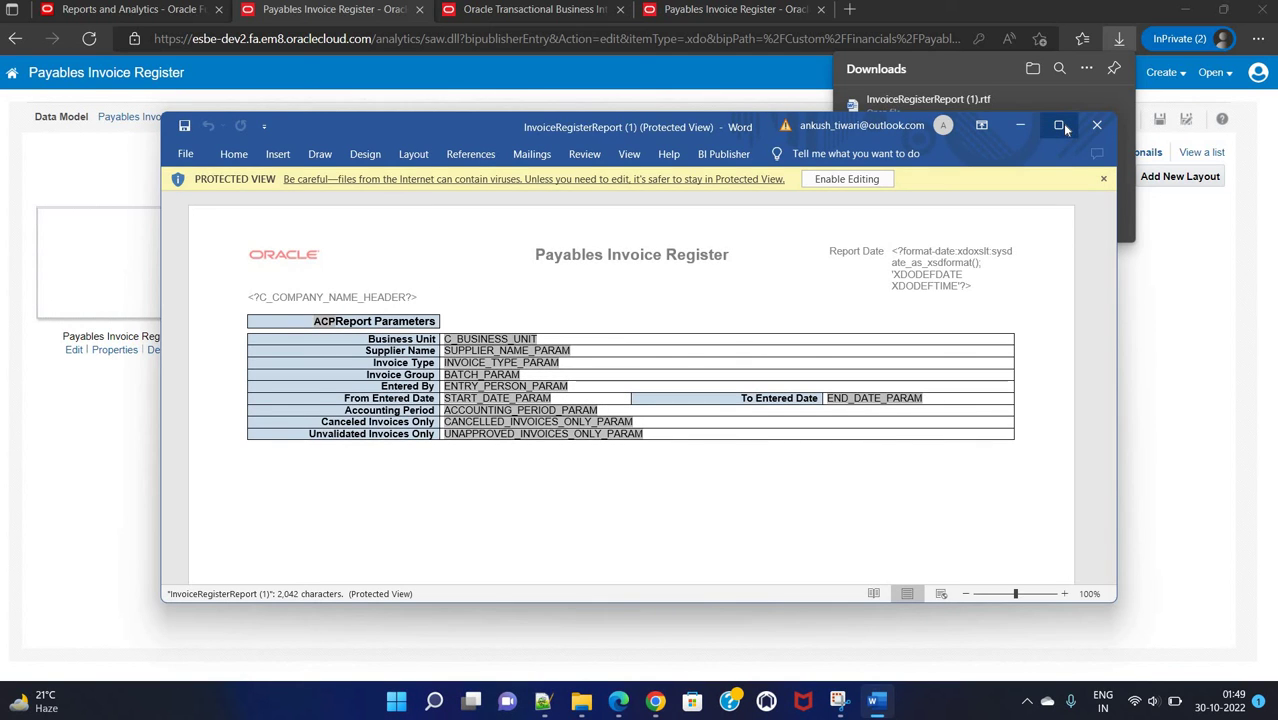
pyautogui.click(1062, 123)
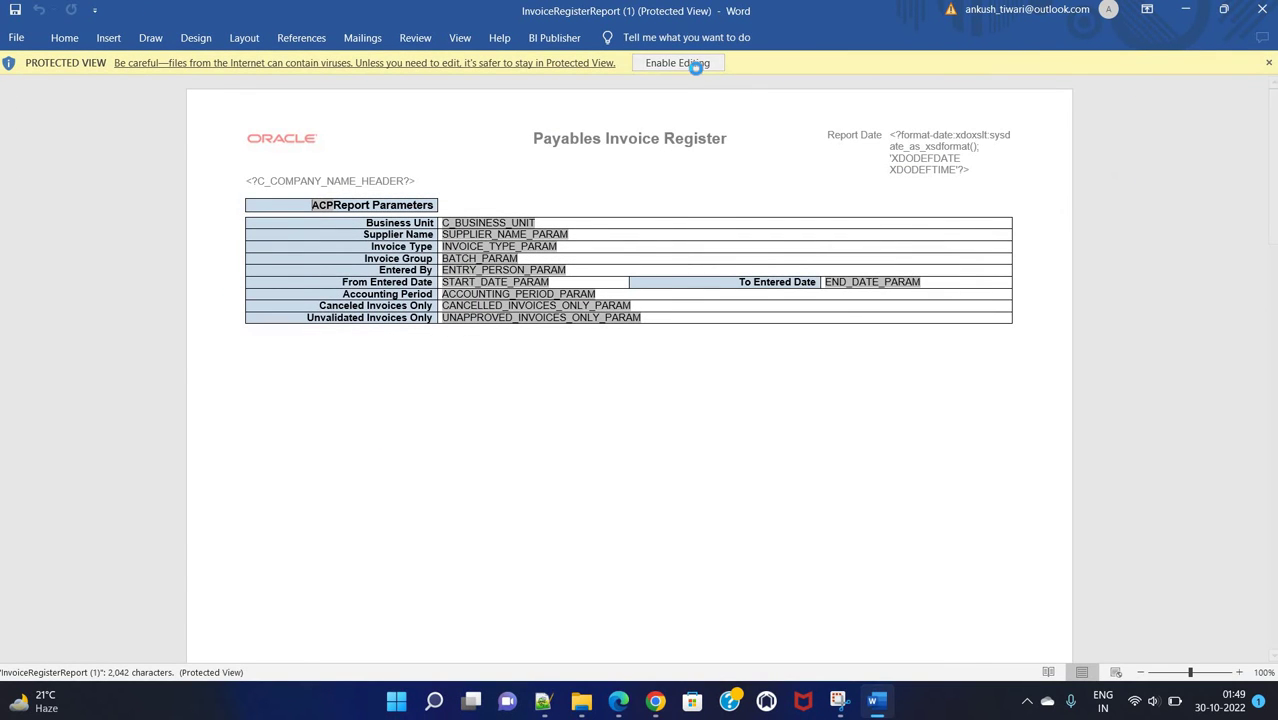
pyautogui.click(690, 63)
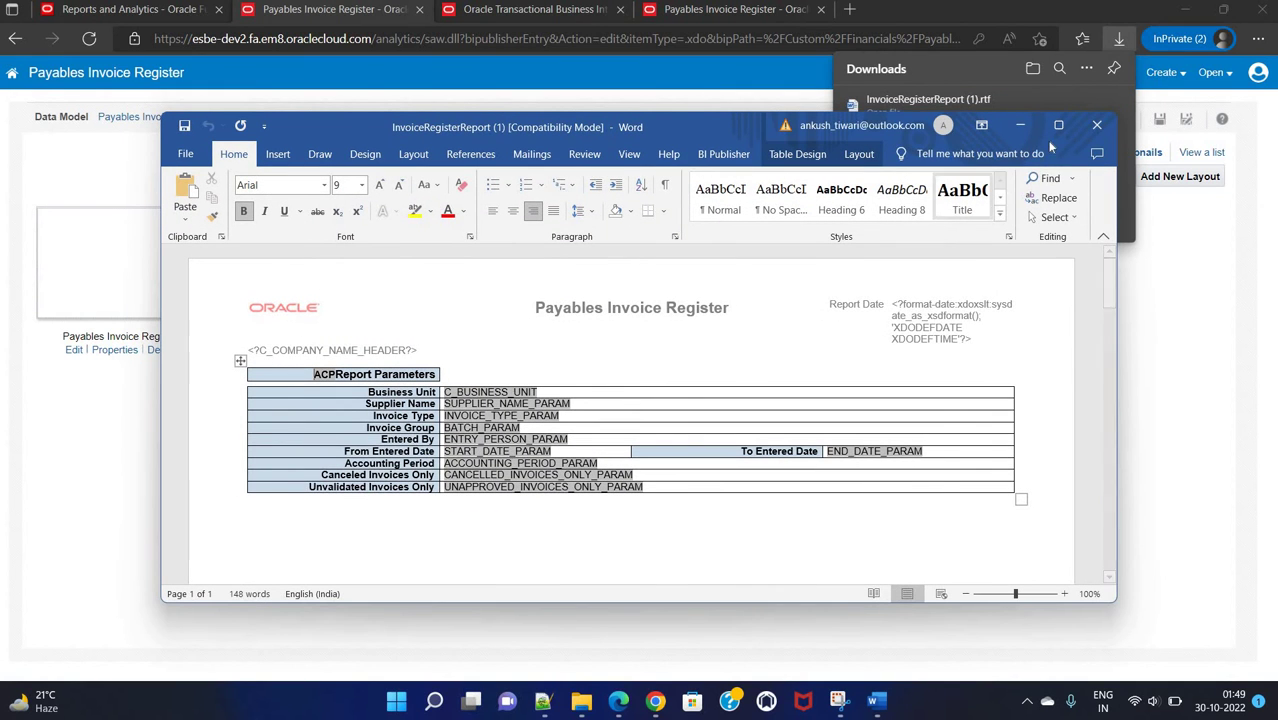
pyautogui.click(1053, 134)
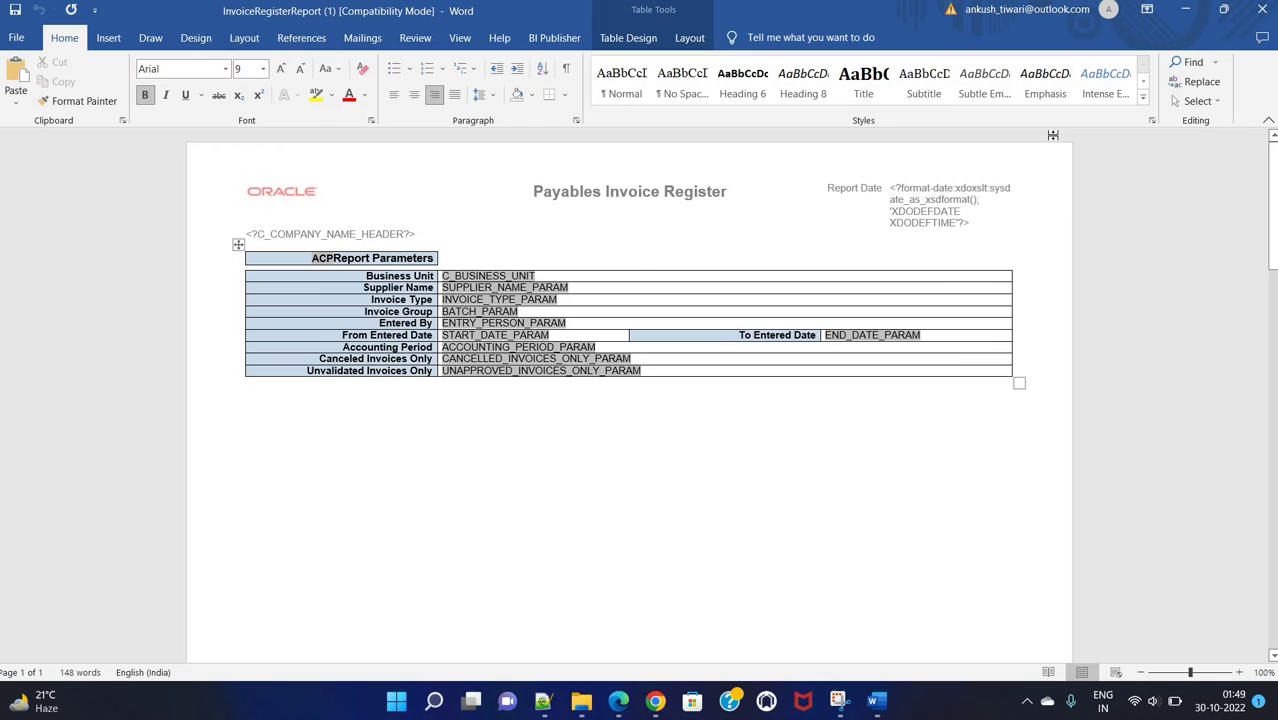
pyautogui.click(718, 280)
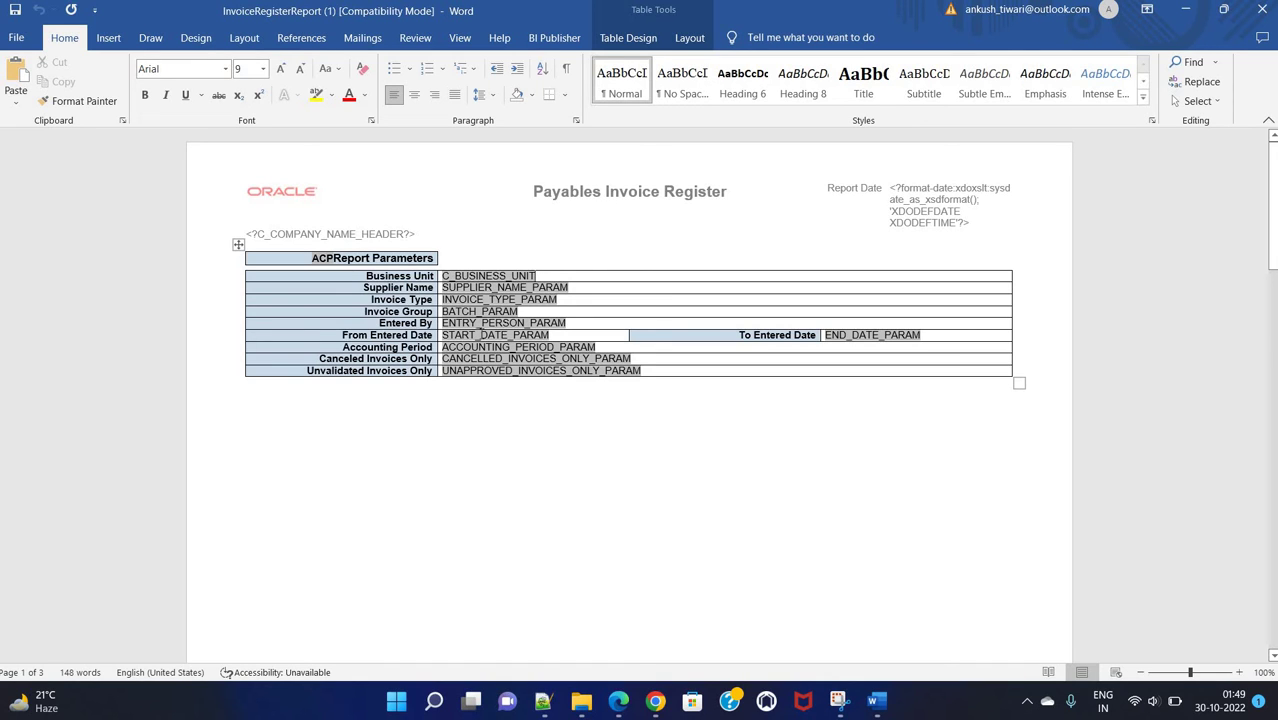
pyautogui.keyDown('shift'); pyautogui.click(483, 339); pyautogui.keyUp('shift')
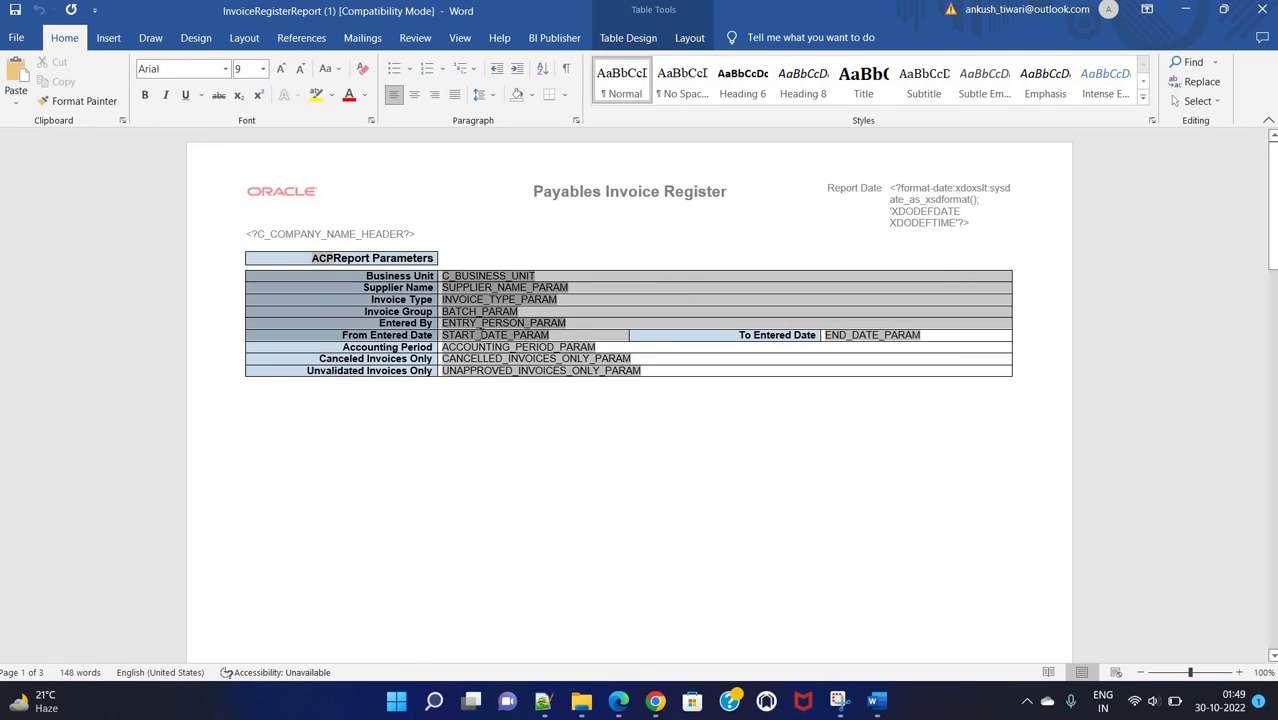
pyautogui.click(679, 345)
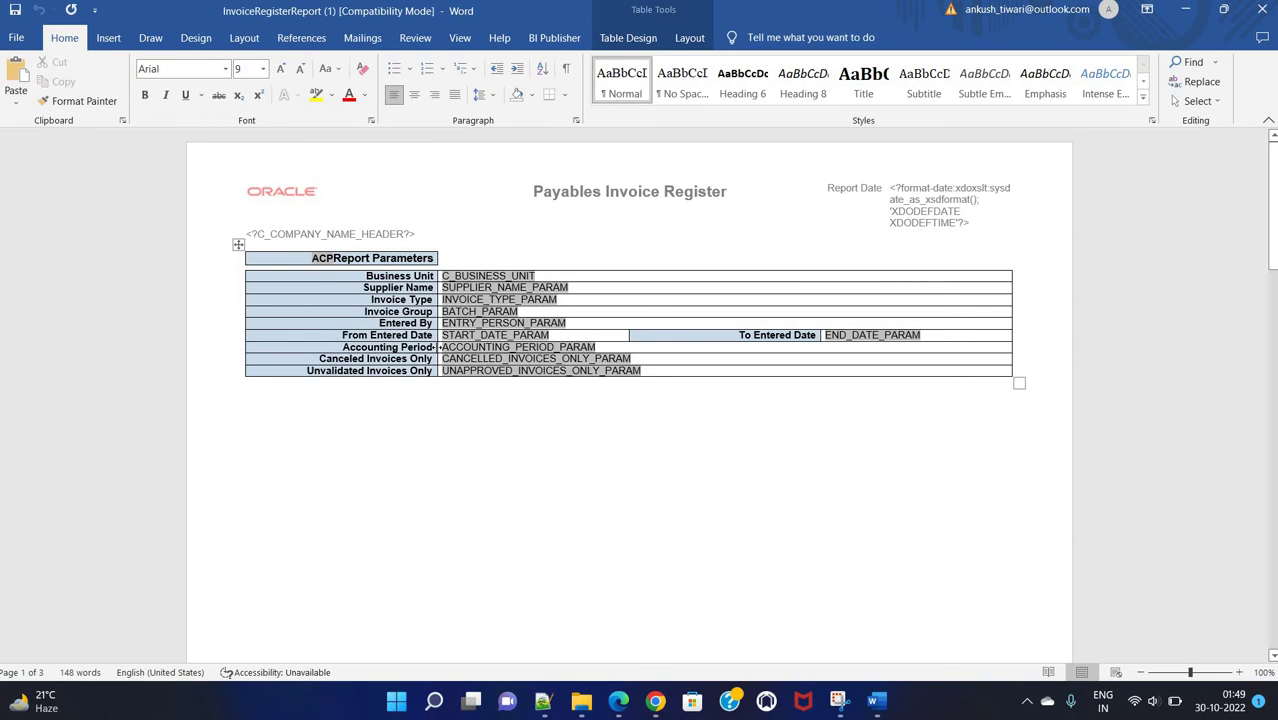
# Insert a table of eight columns and two rows below the Report Parameters table.
pyautogui.click(245, 414)
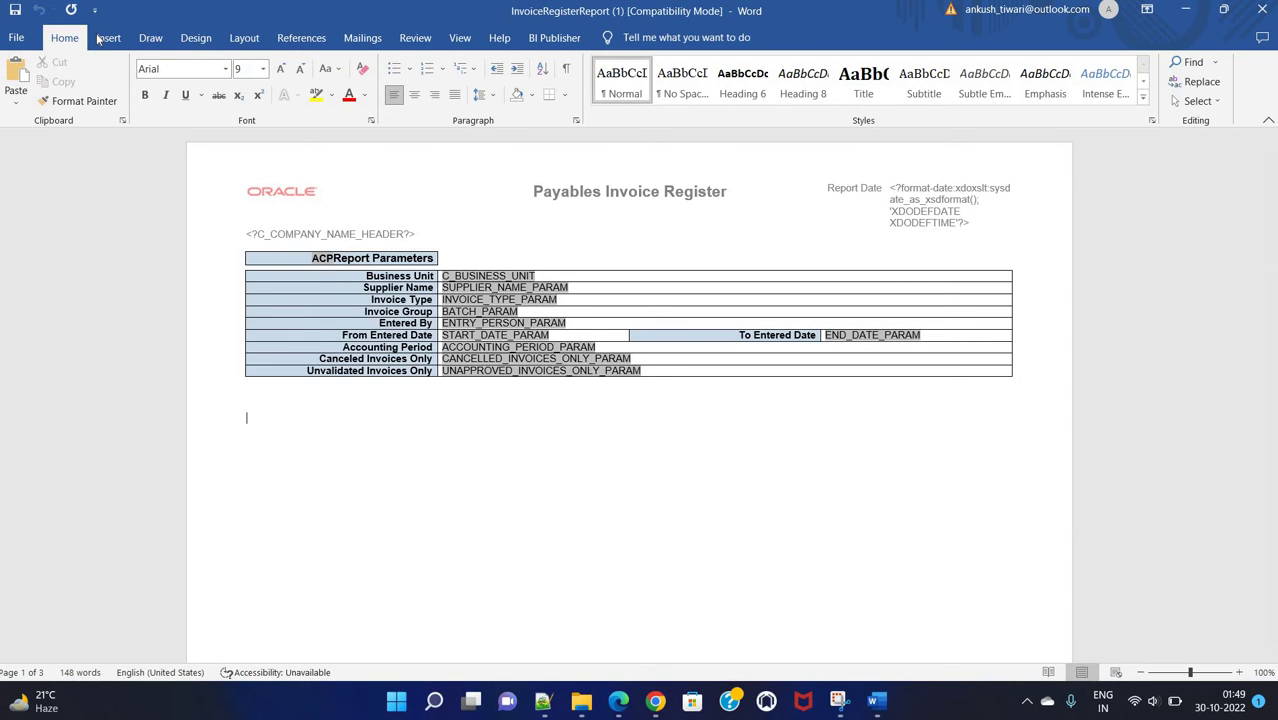
pyautogui.click(108, 37)
pyautogui.click(112, 104)
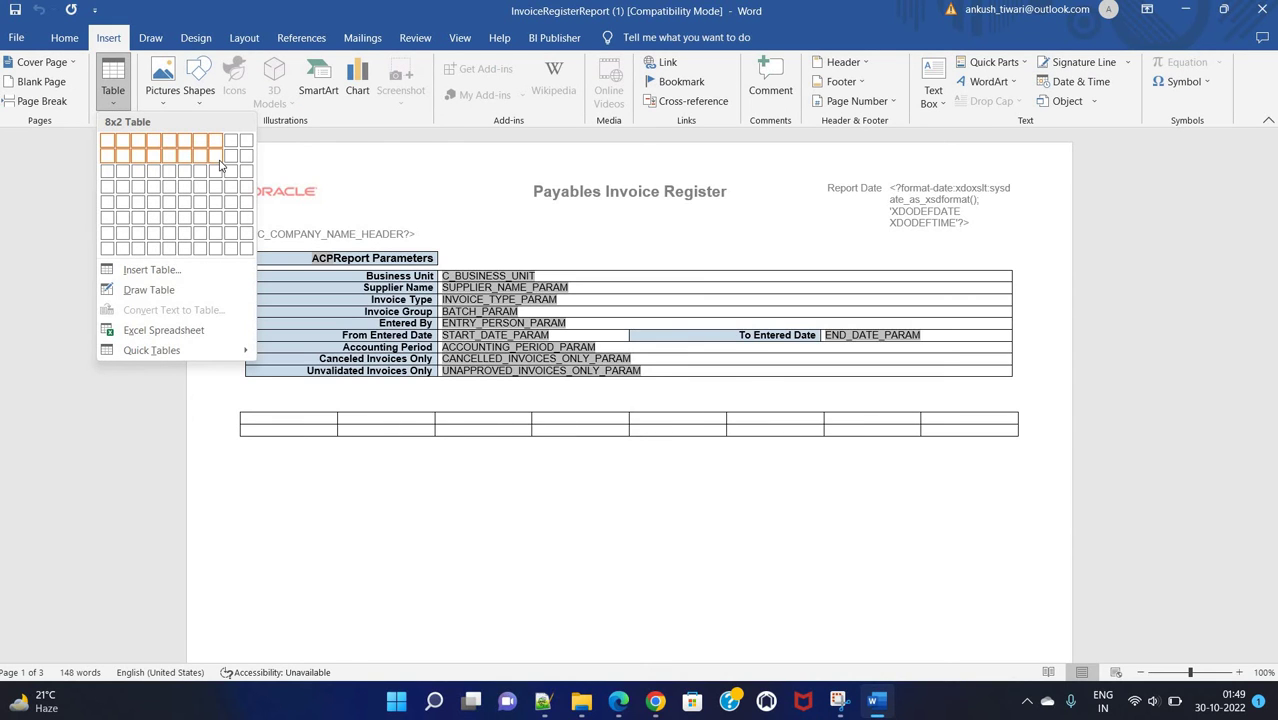
pyautogui.click(215, 156)
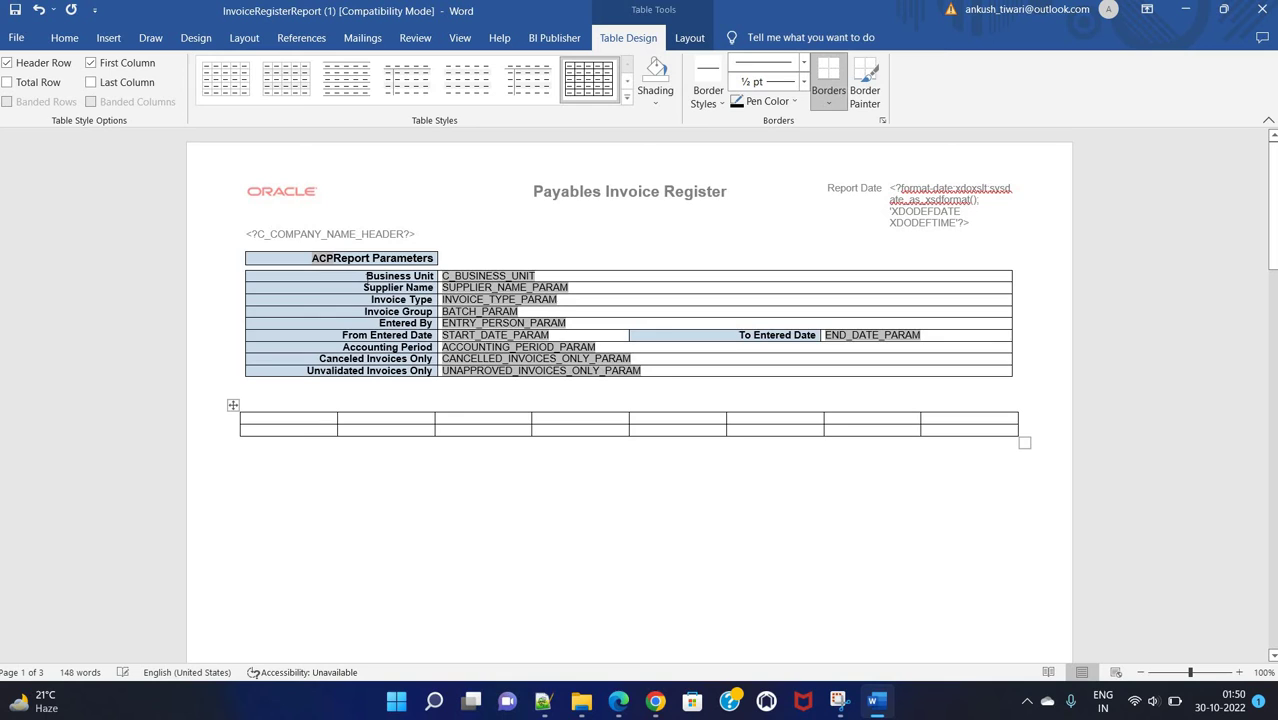
# Copy the Business Unit and Supplier Name labels from the parameters table into the first two header cells of the new table.
pyautogui.moveTo(366, 277); pyautogui.dragTo(434, 278)
pyautogui.hotkey('ctrl', 'c')
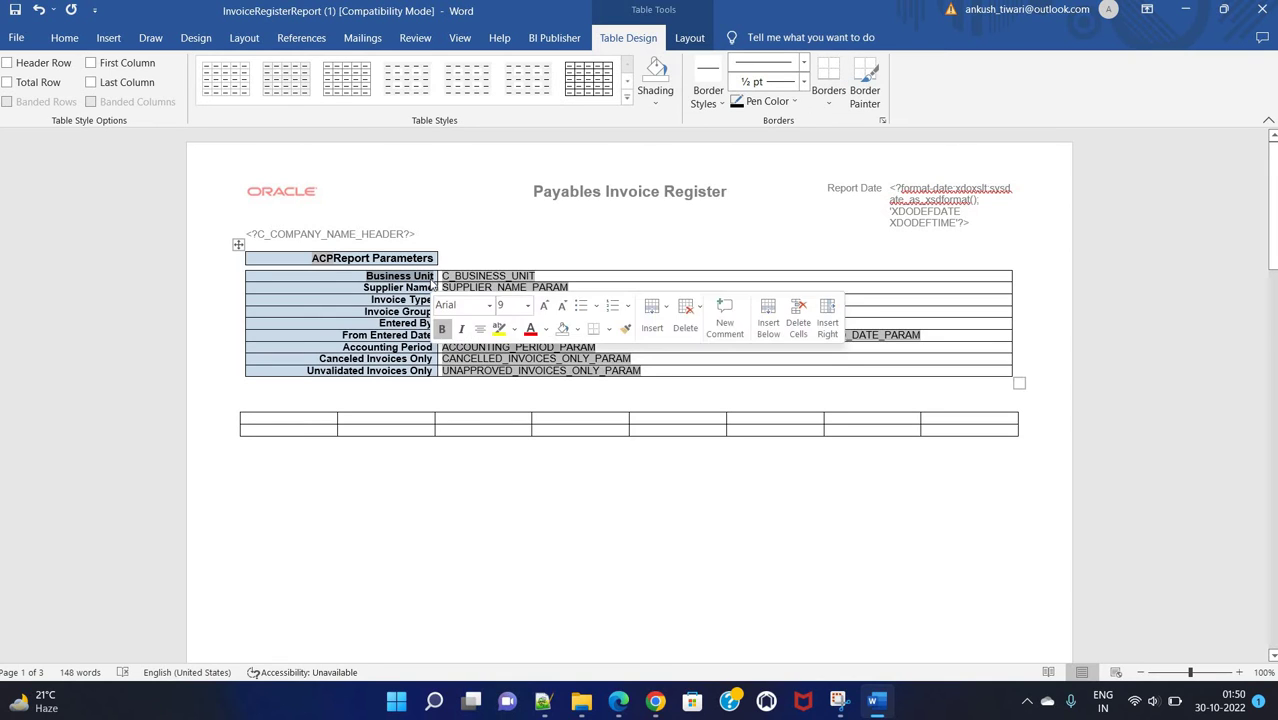
pyautogui.click(303, 415)
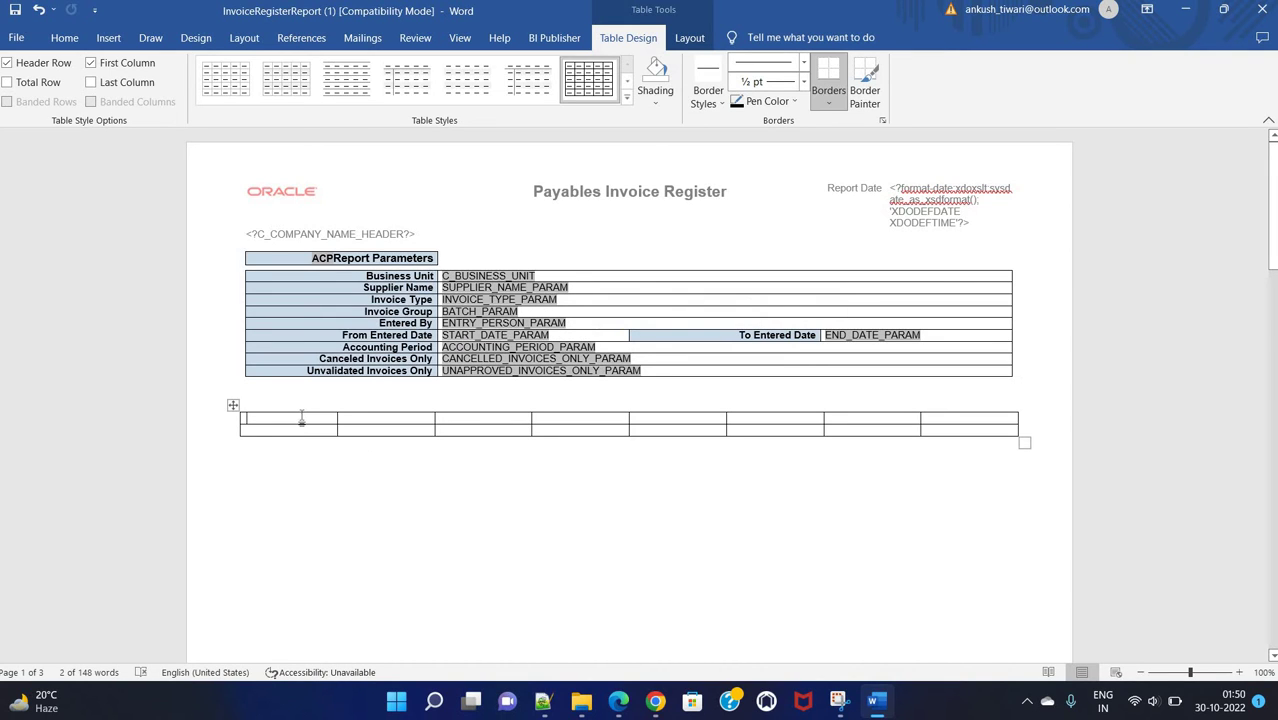
pyautogui.hotkey('ctrl', 'v')
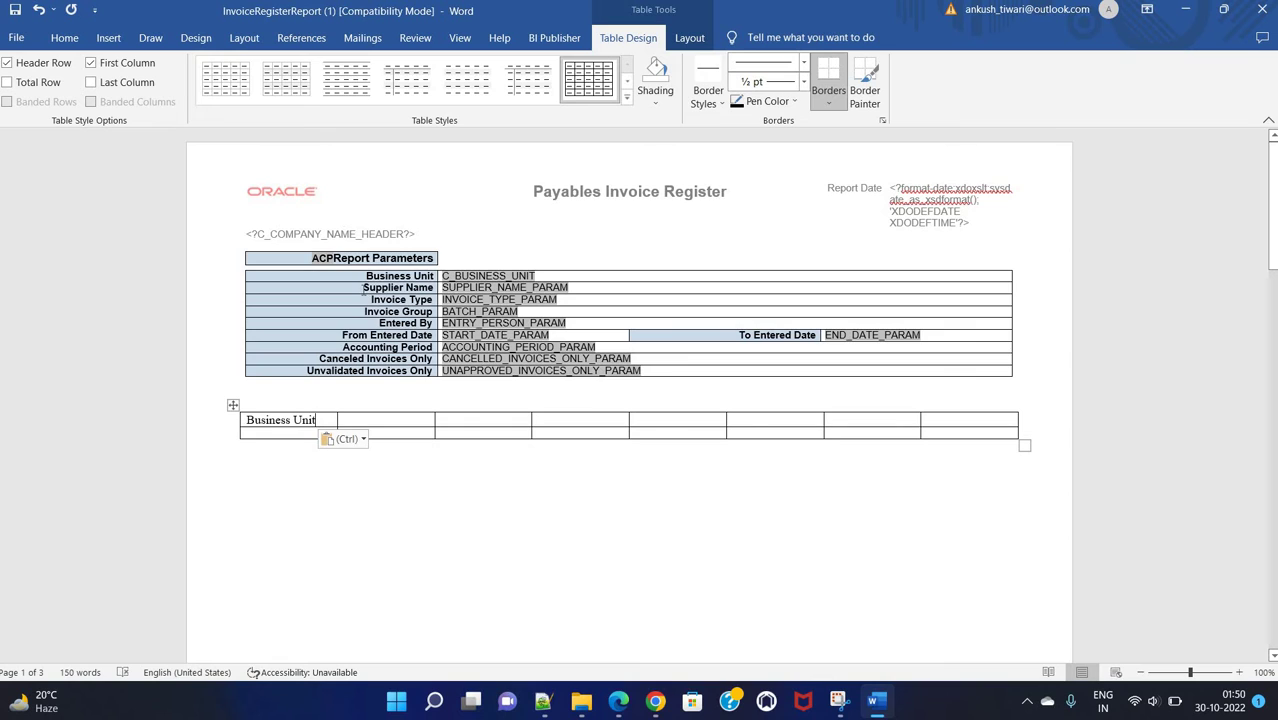
pyautogui.moveTo(362, 287); pyautogui.dragTo(434, 288)
pyautogui.hotkey('ctrl', 'c')
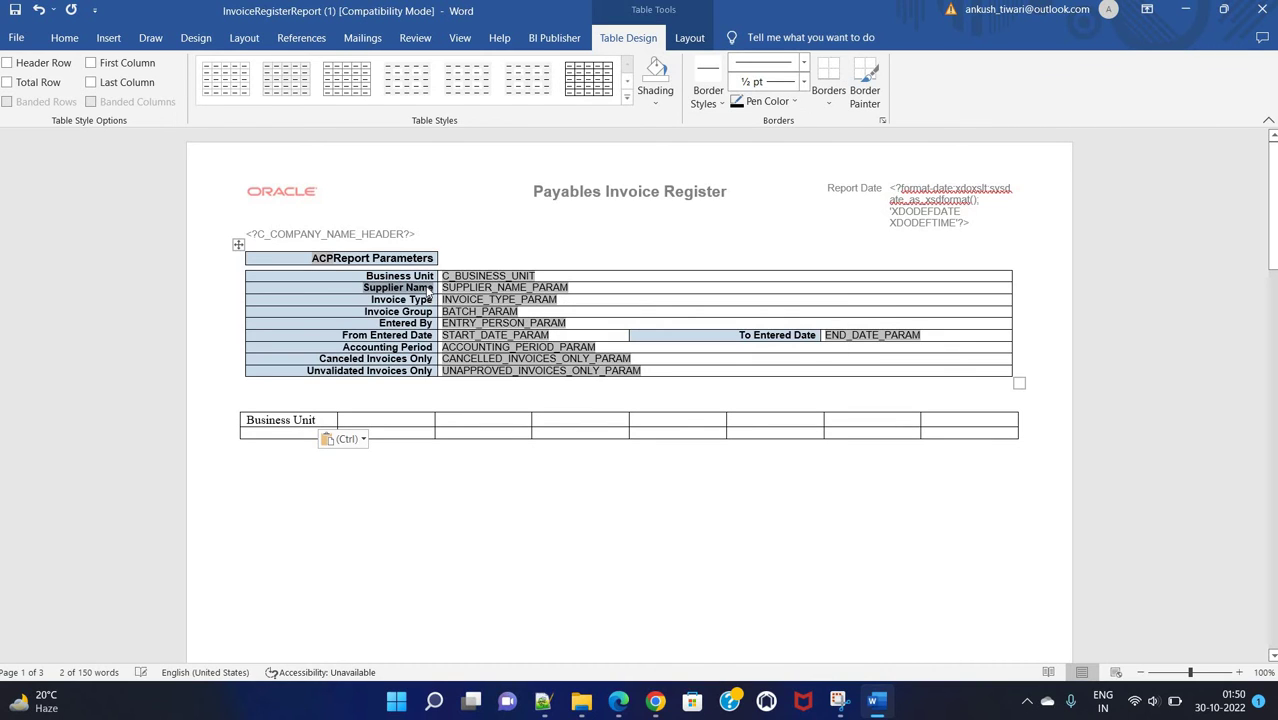
pyautogui.click(387, 426)
pyautogui.hotkey('ctrl', 'v')
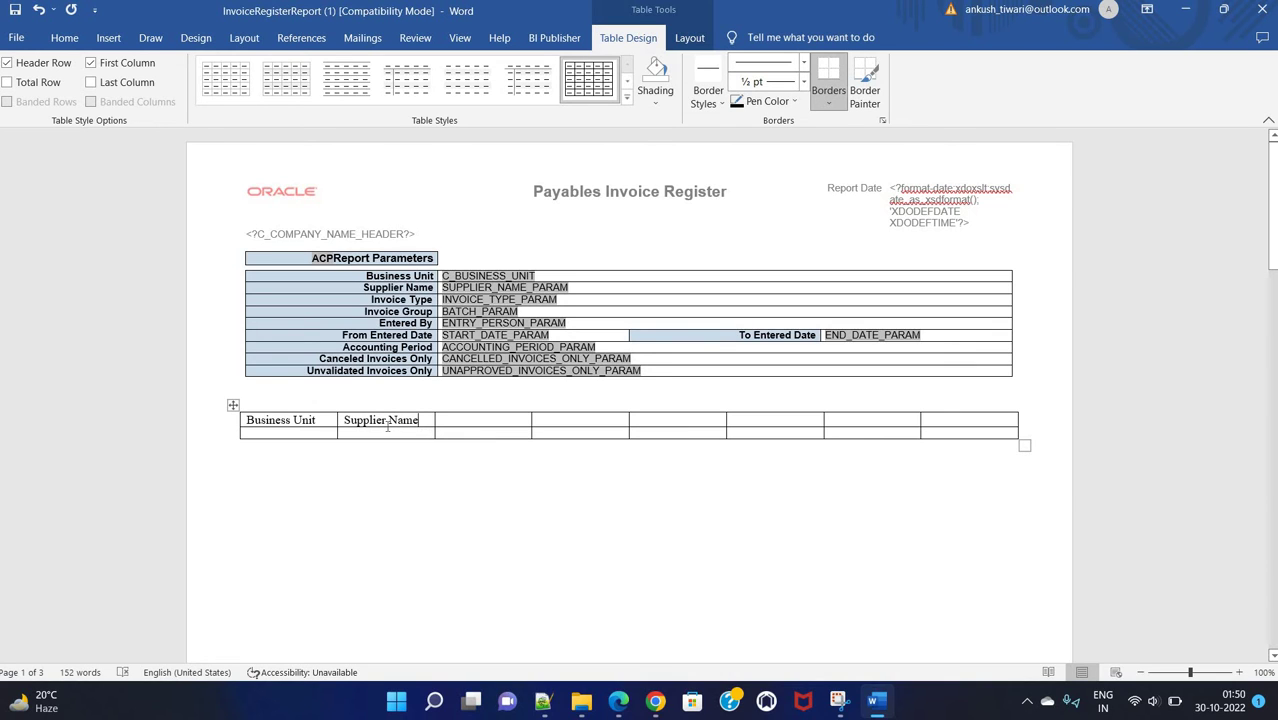
# Switch to the report editor in the browser and open the properties of the Payables Invoice Register layout.
pyautogui.hotkey('alt', 'Tab')
pyautogui.click(74, 350)
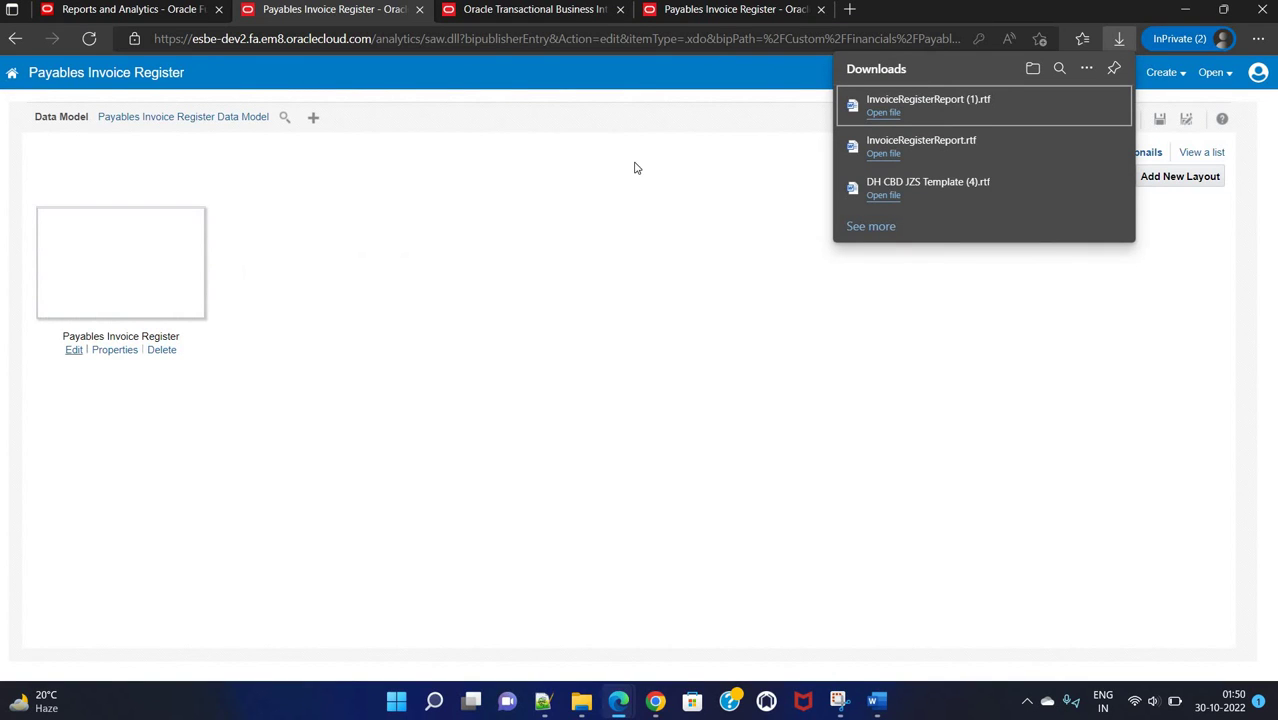
pyautogui.click(112, 352)
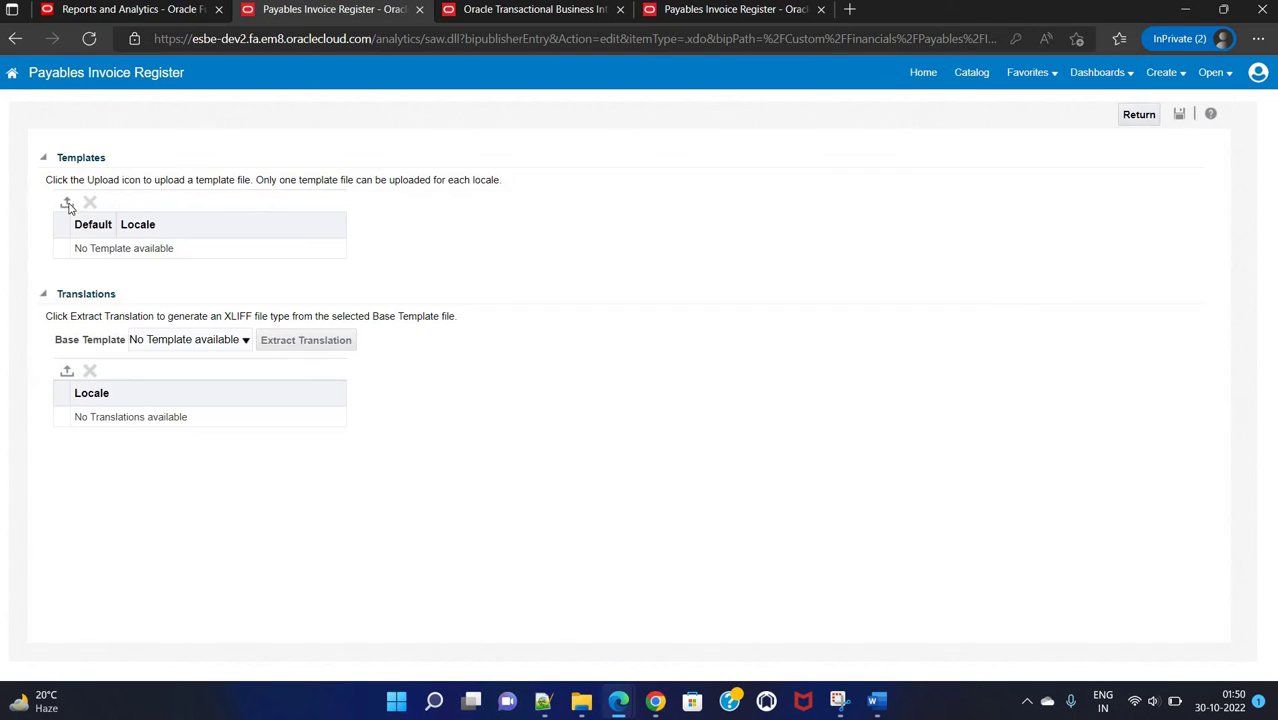
pyautogui.click(67, 221)
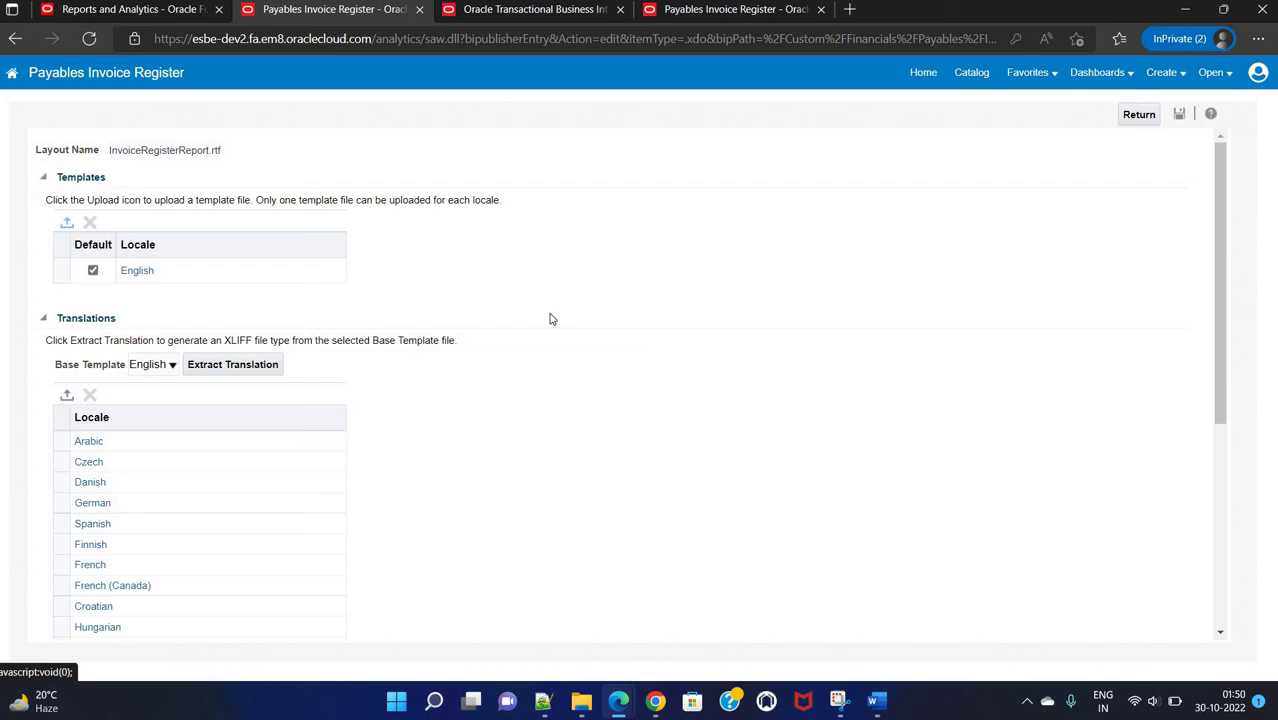
pyautogui.click(592, 320)
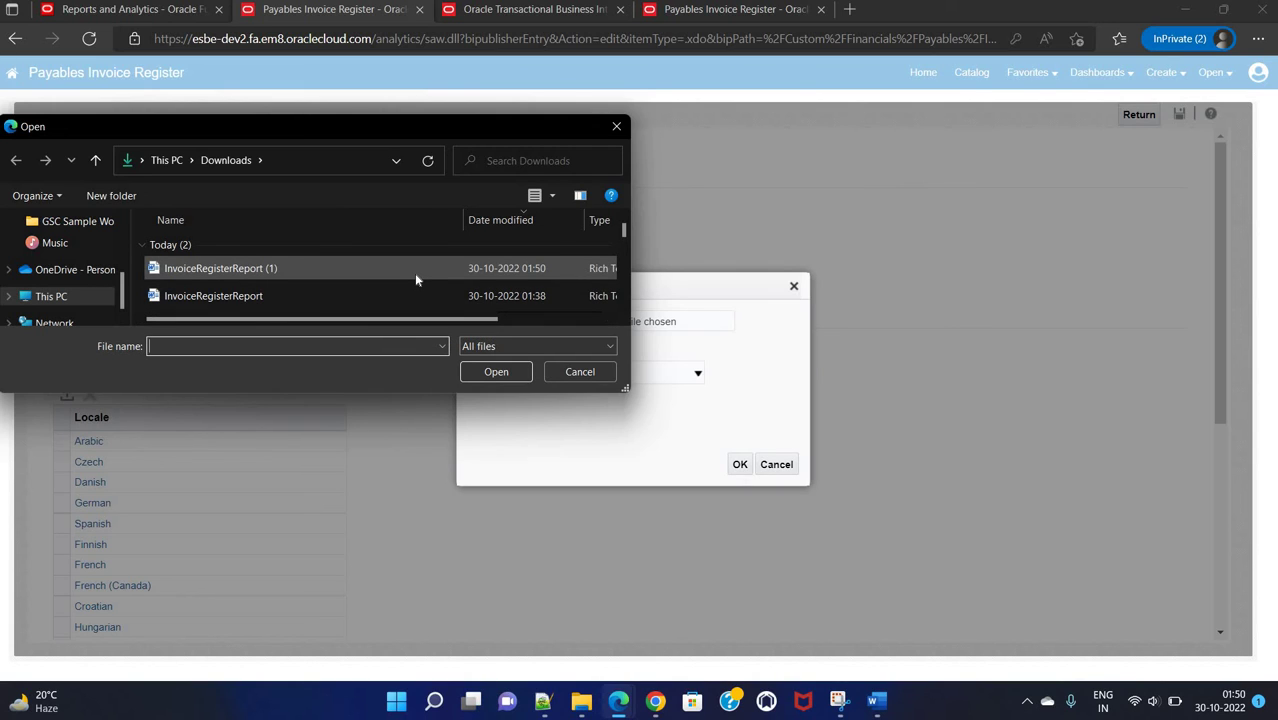
pyautogui.click(295, 271)
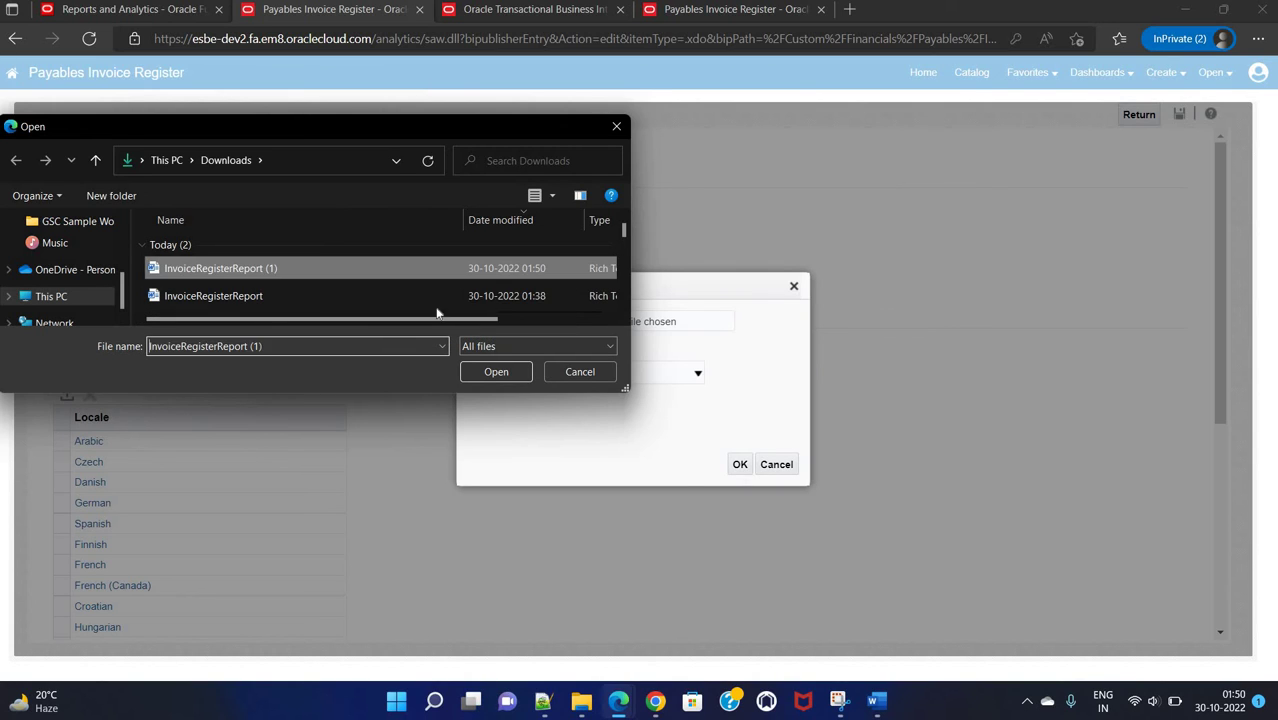
pyautogui.click(582, 371)
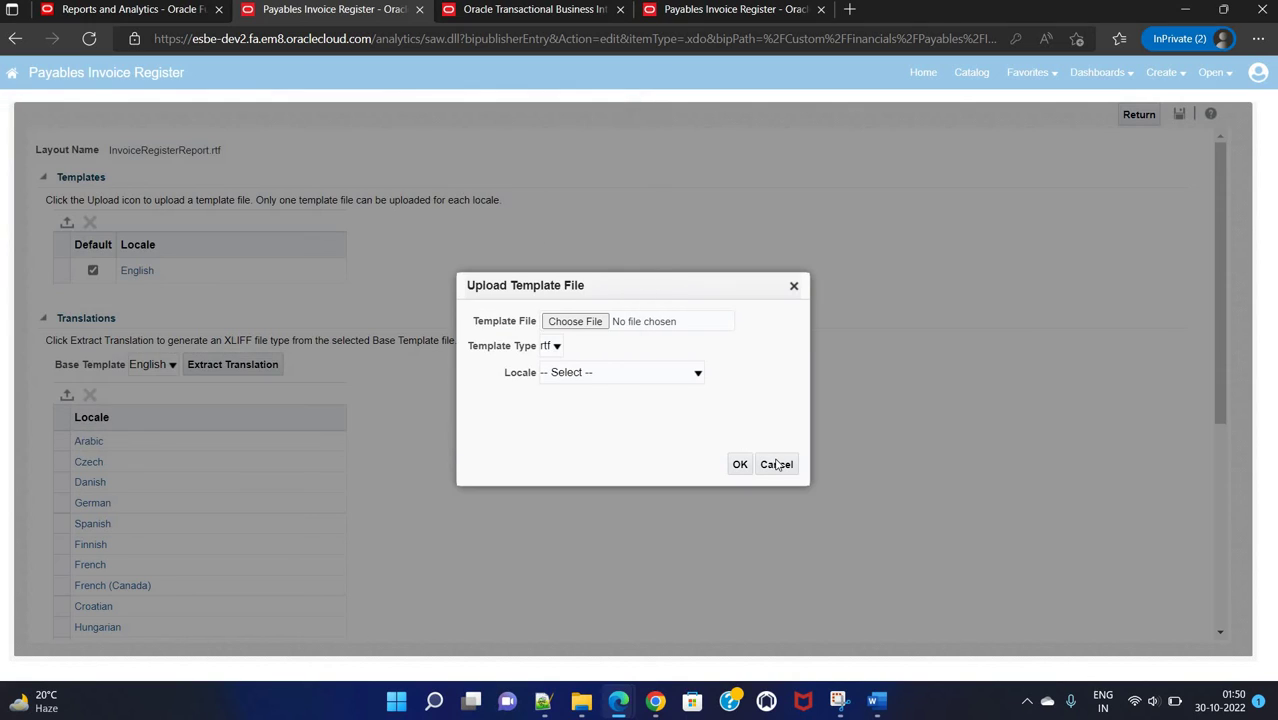
pyautogui.click(776, 464)
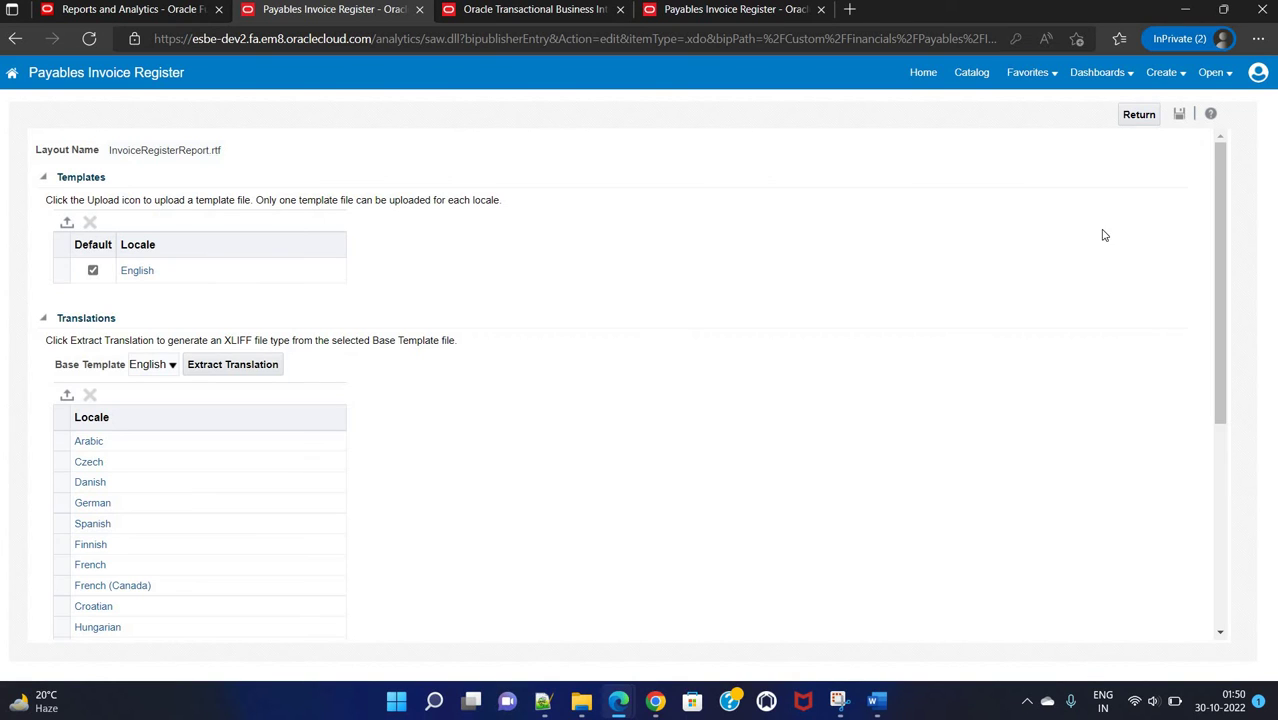
# Return to the catalog and open the seeded Shared Folders/Financials/Payables/Invoices/Data Models folder.
pyautogui.click(971, 74)
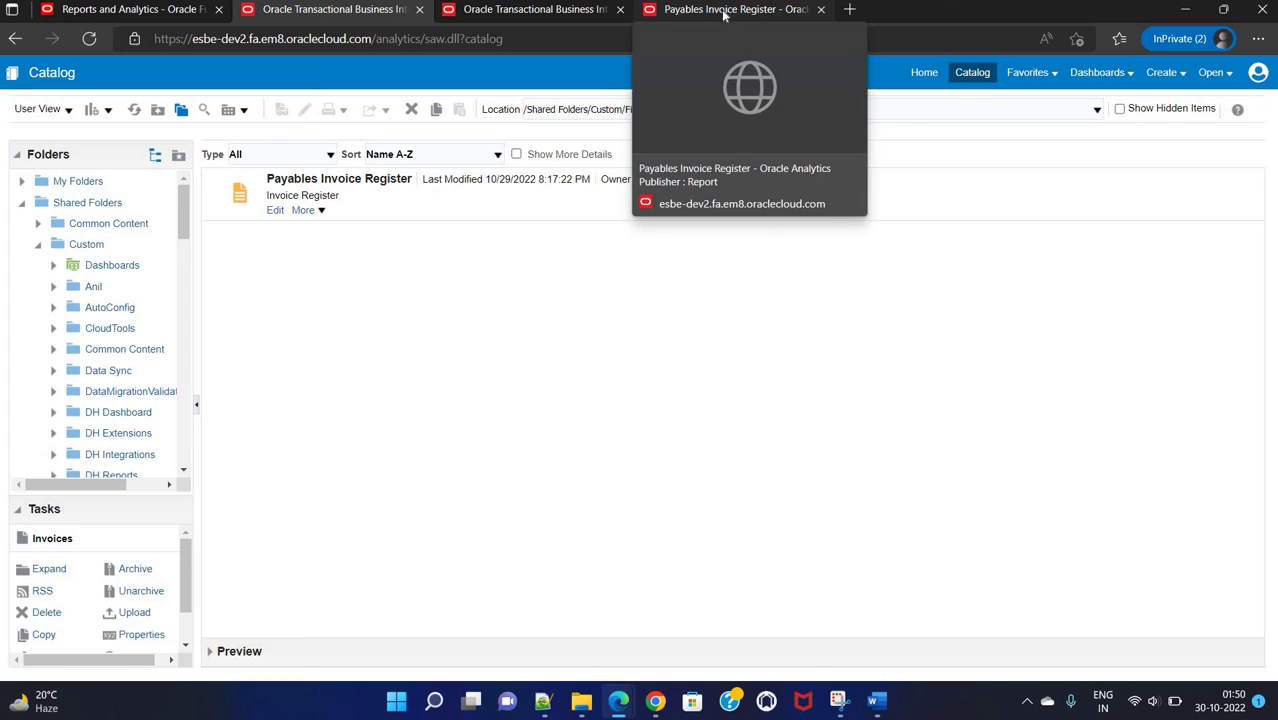
pyautogui.click(95, 203)
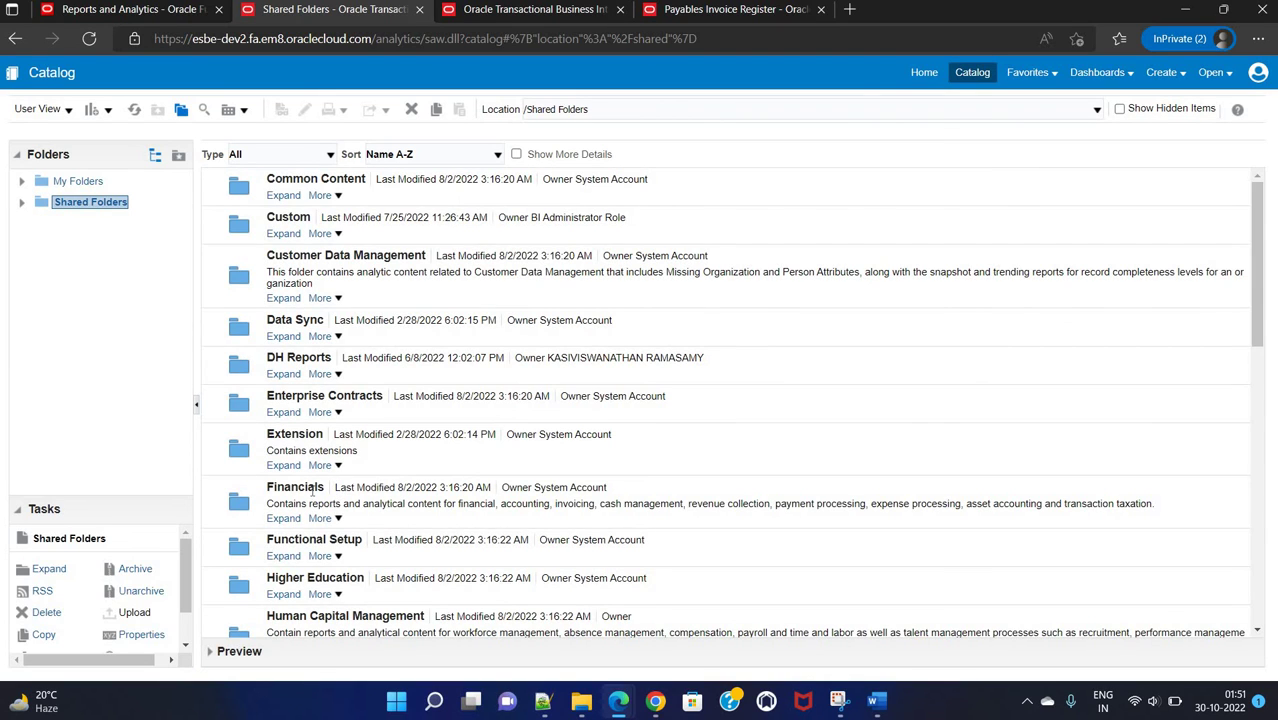
pyautogui.click(312, 489)
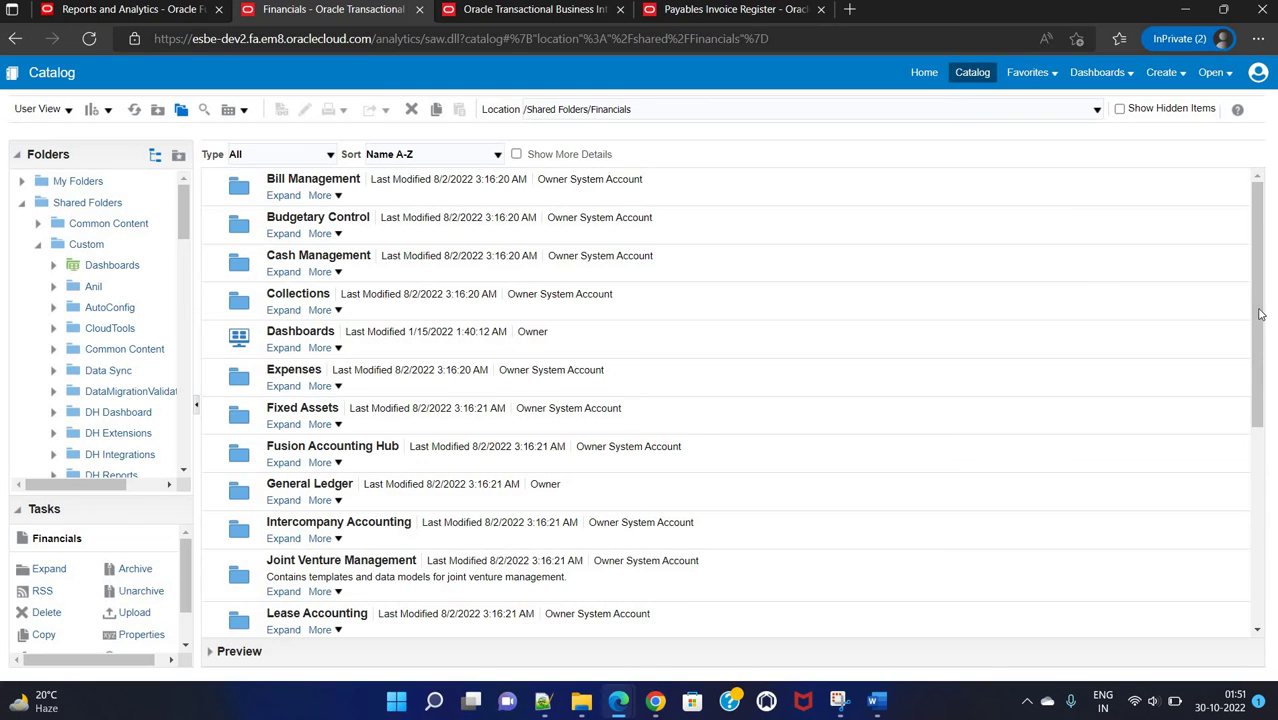
pyautogui.scroll(-2, 1243, 432)
pyautogui.scroll(-1, 489, 381)
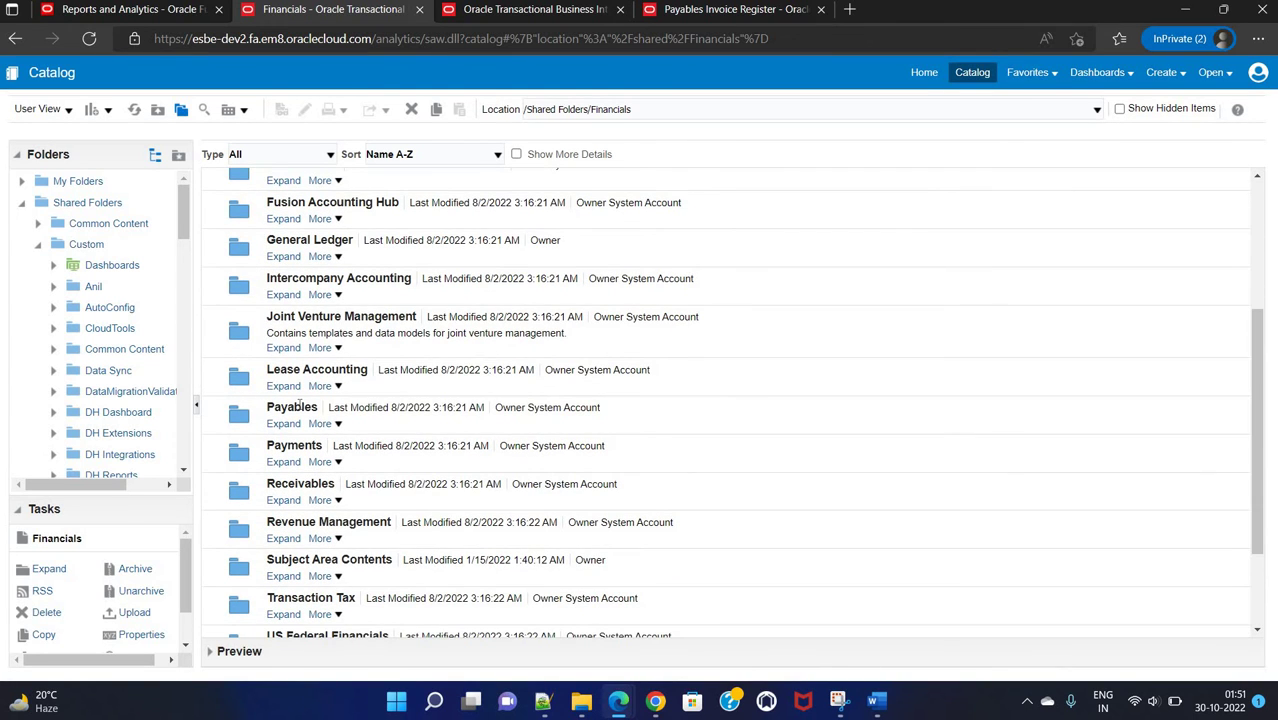
pyautogui.click(298, 405)
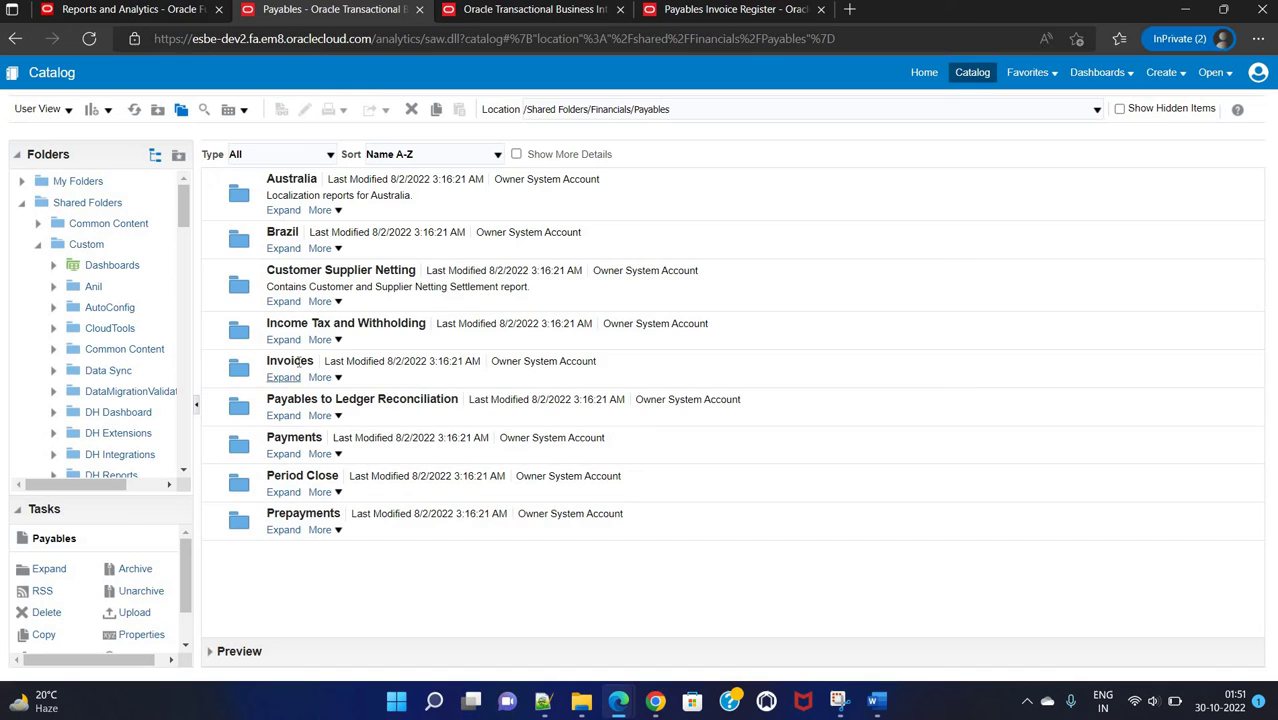
pyautogui.click(300, 365)
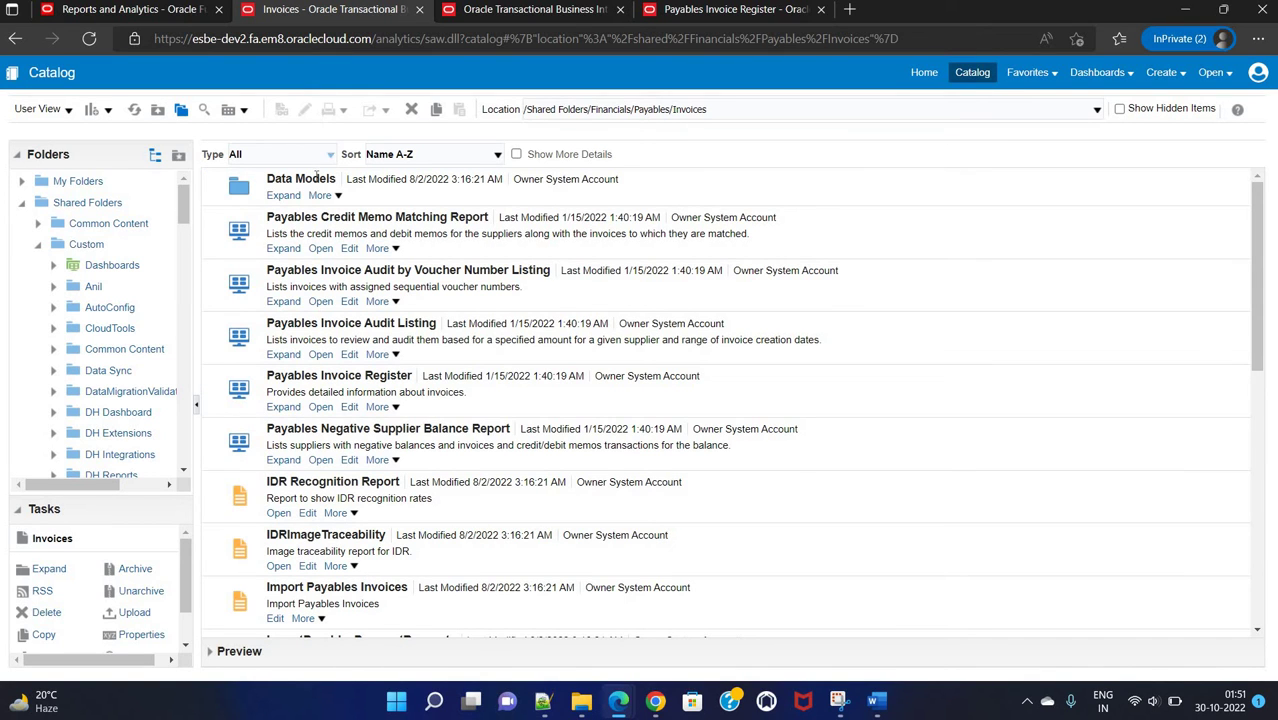
pyautogui.click(316, 178)
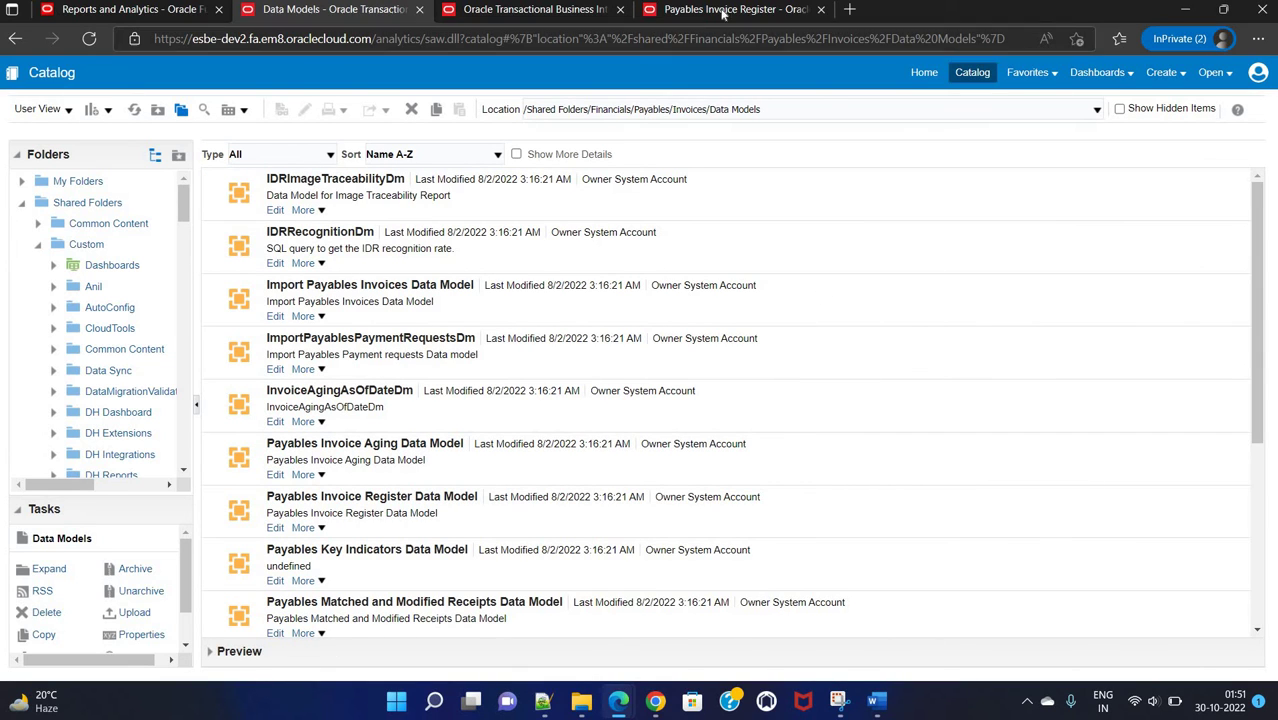
# In the other catalog tab, open the Custom folder, search the page for "financi" and open its Financials folder.
pyautogui.click(557, 10)
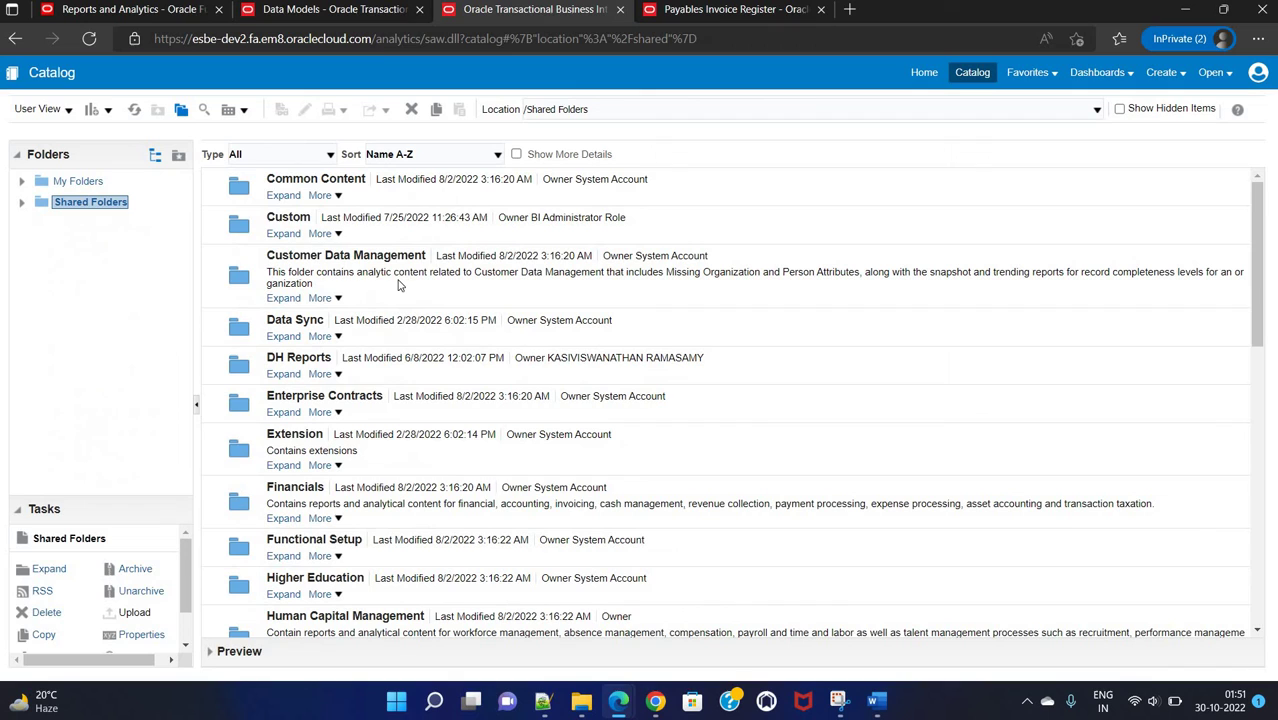
pyautogui.click(301, 219)
pyautogui.click(301, 219)
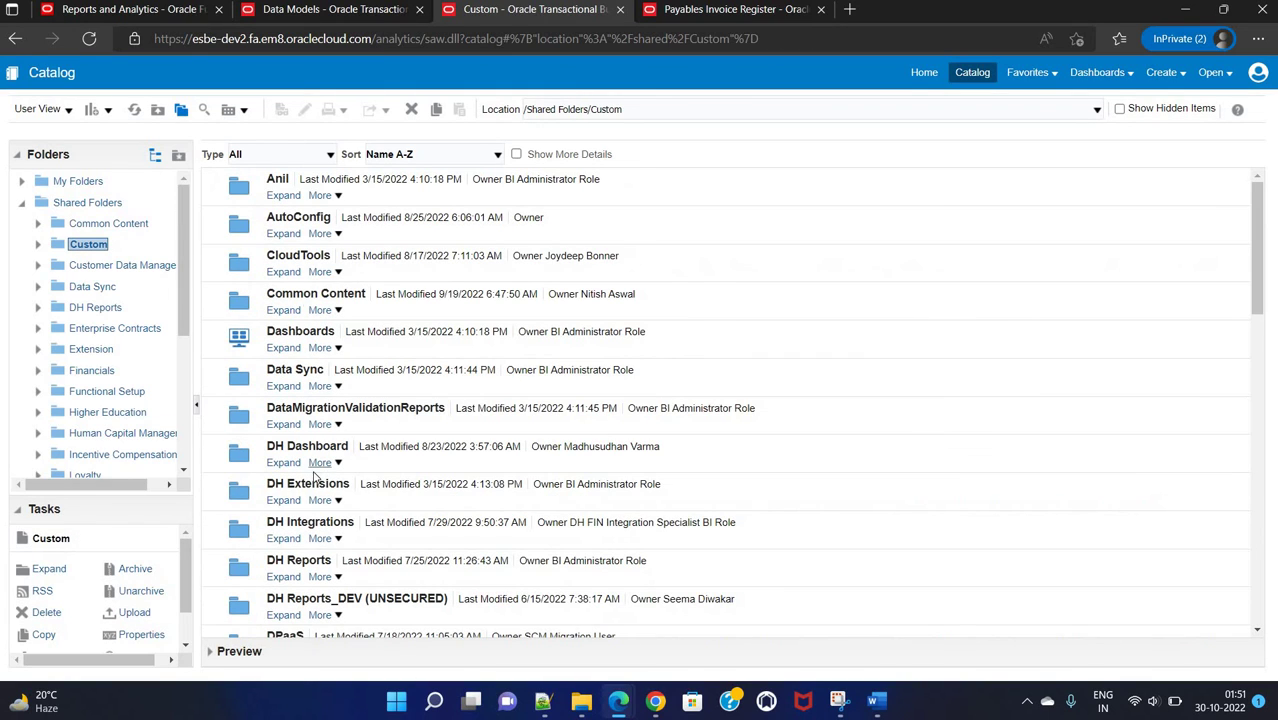
pyautogui.moveTo(1262, 248); pyautogui.dragTo(1260, 213)
pyautogui.hotkey('ctrl', 'f')
pyautogui.write('fnanc')
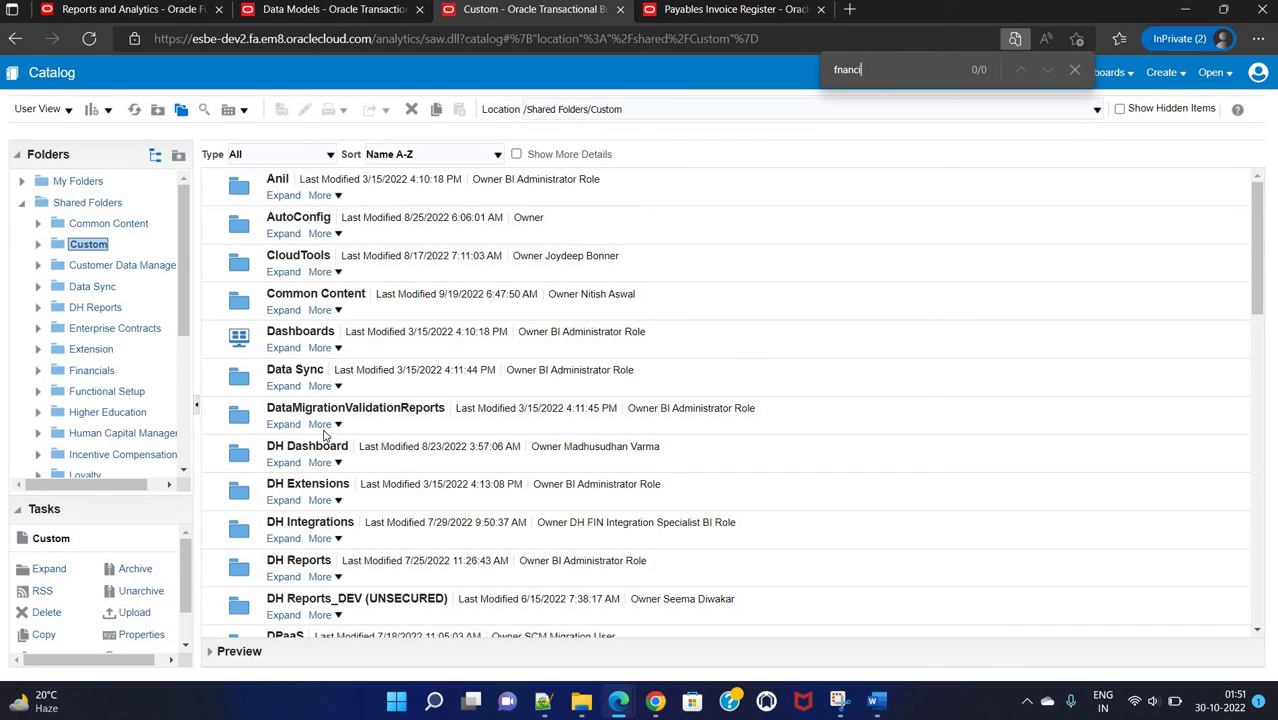
pyautogui.write('inanci')
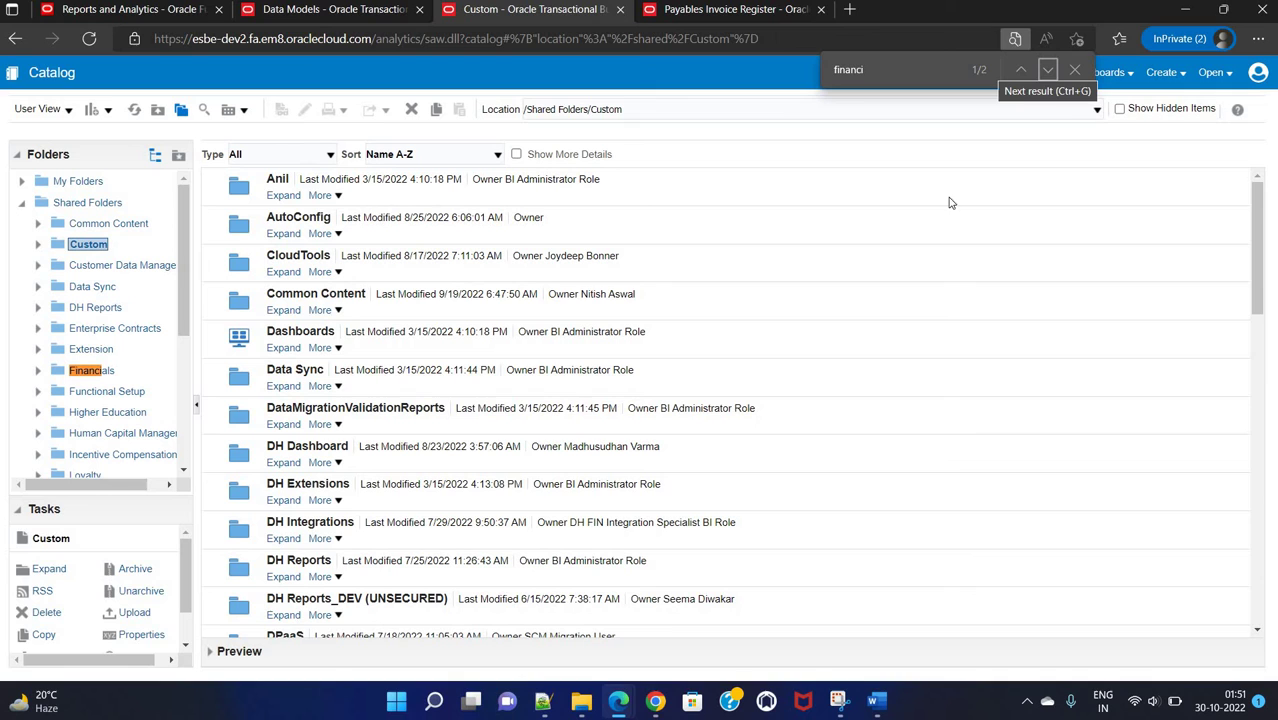
pyautogui.click(1047, 68)
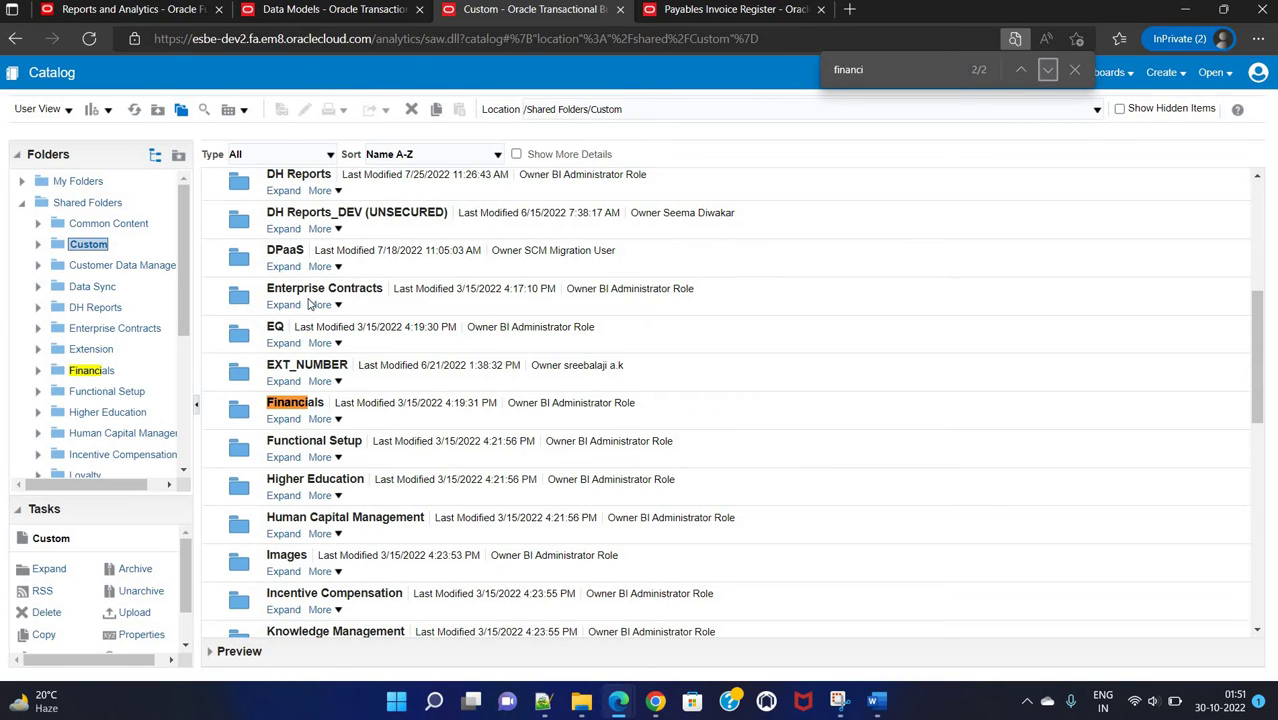
pyautogui.click(300, 403)
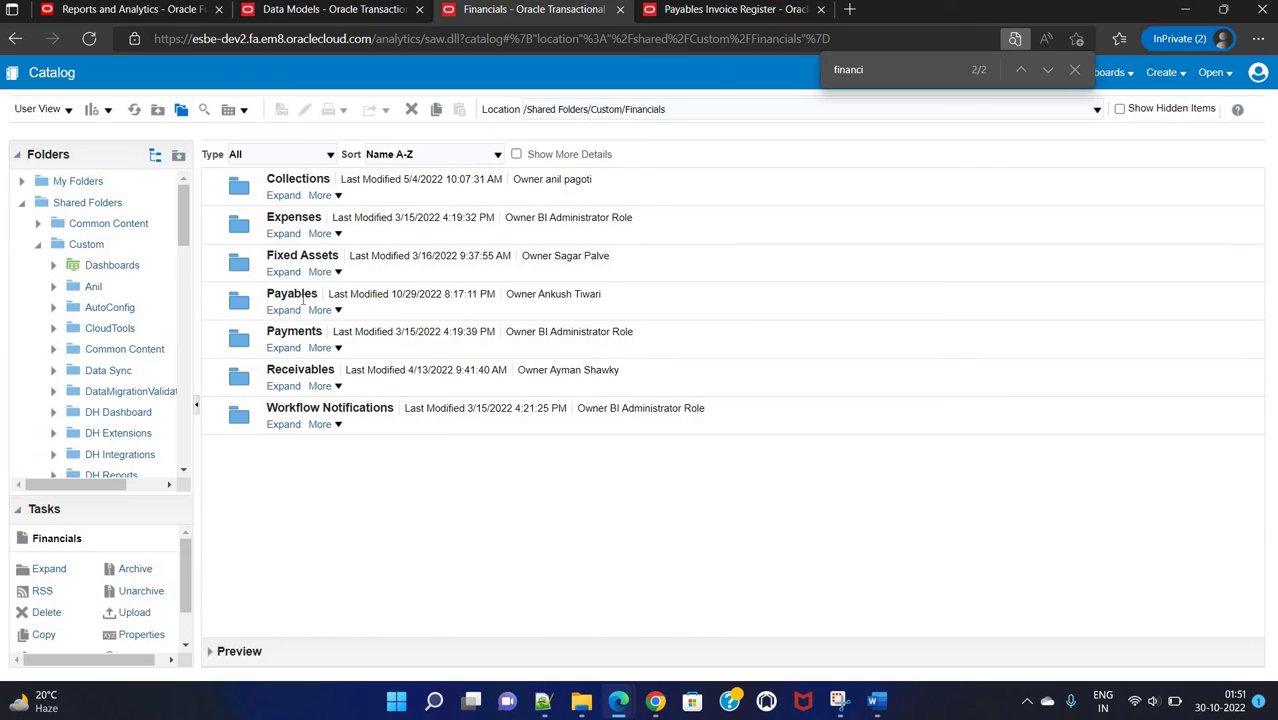
# Go to Payables/Invoices under Custom/Financials and open the Payables Invoice Register report for editing.
pyautogui.click(302, 297)
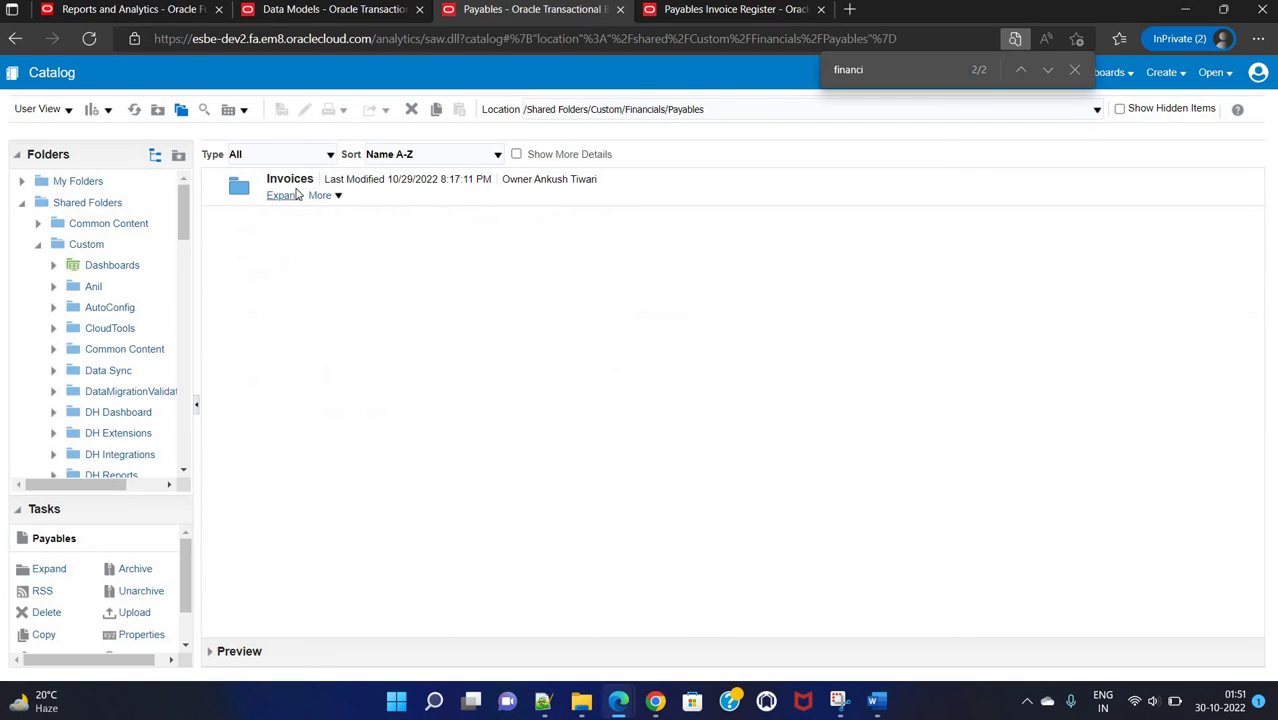
pyautogui.click(296, 194)
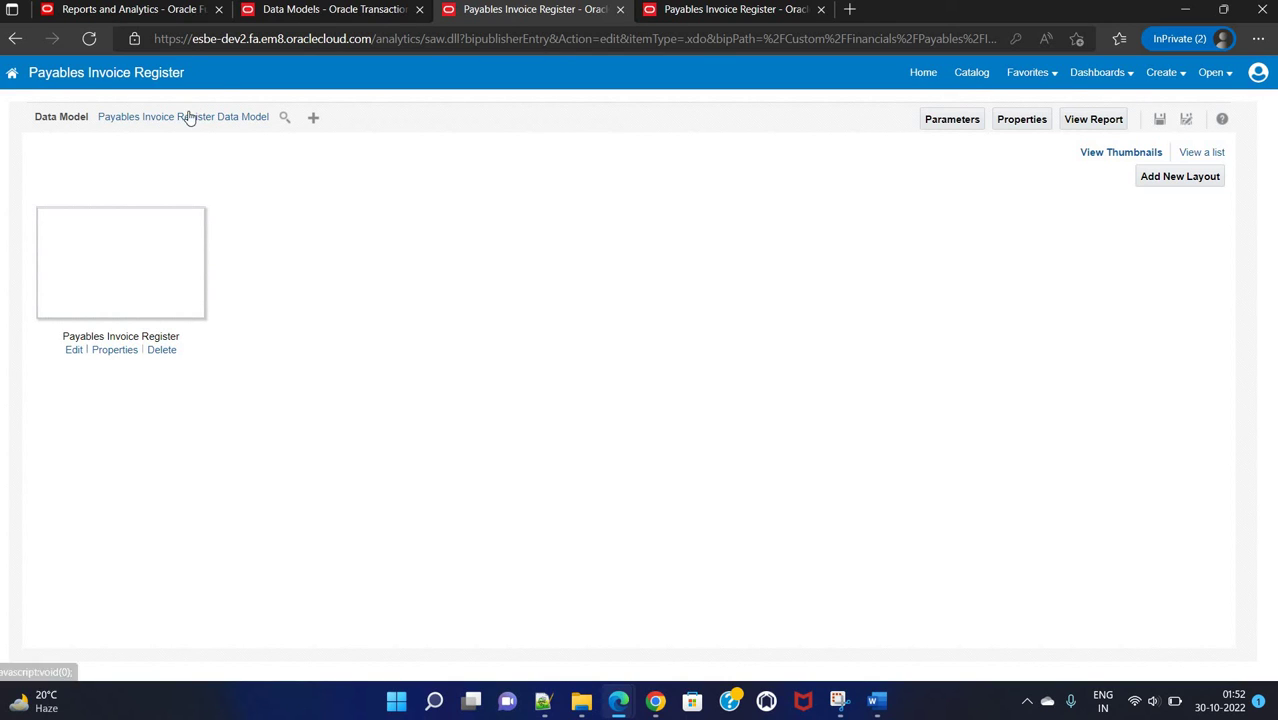
pyautogui.click(530, 10)
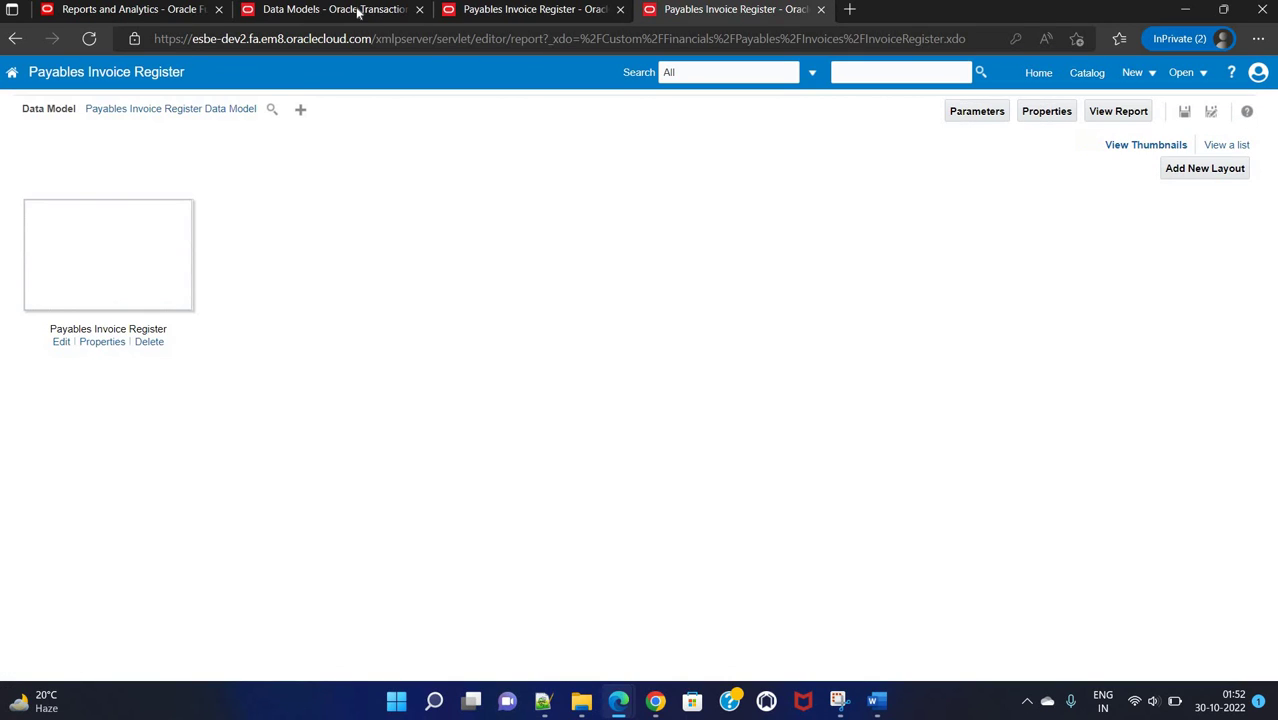
# Copy the Payables Invoice Register Data Model from the seeded Data Models folder.
pyautogui.click(351, 11)
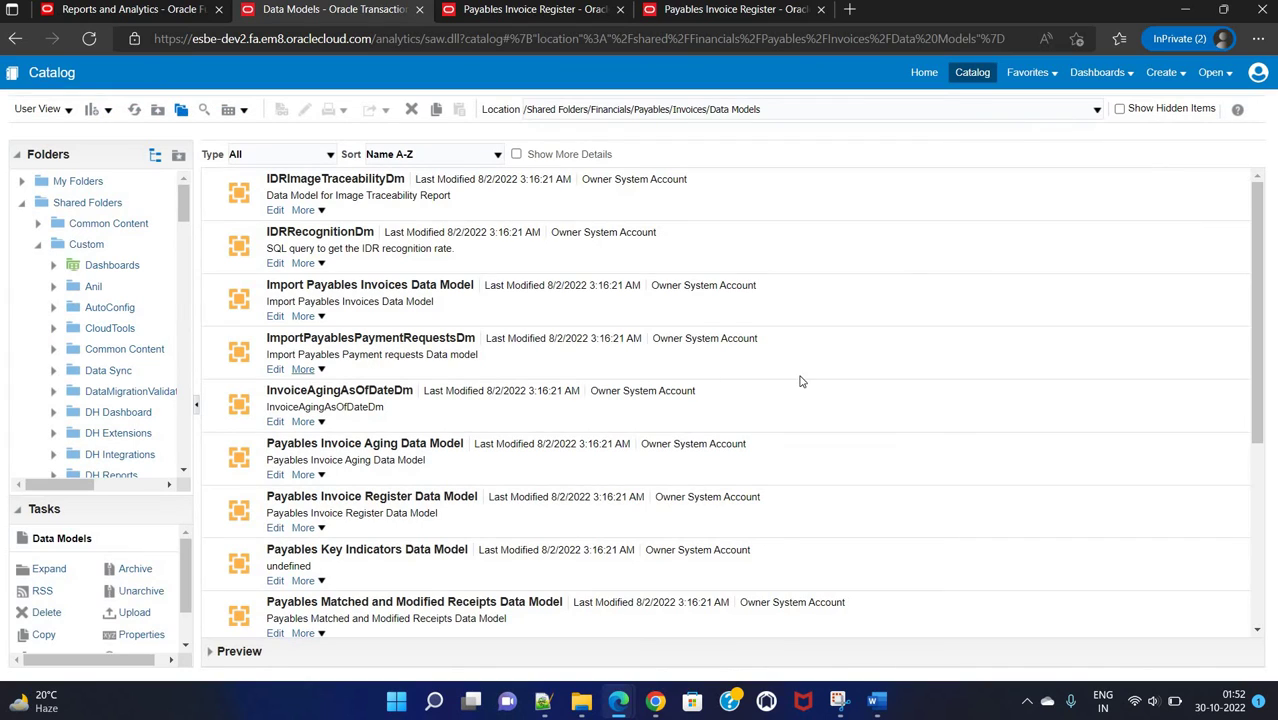
pyautogui.click(370, 503)
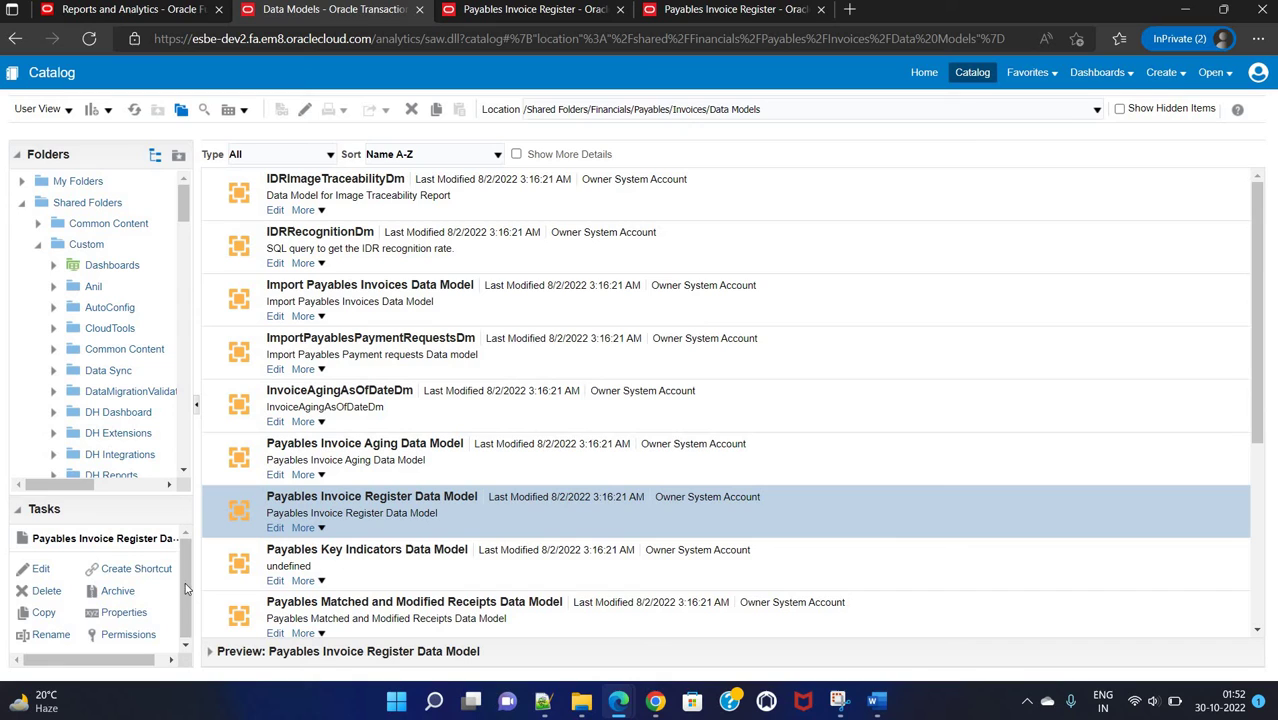
pyautogui.scroll(-1, 185, 605)
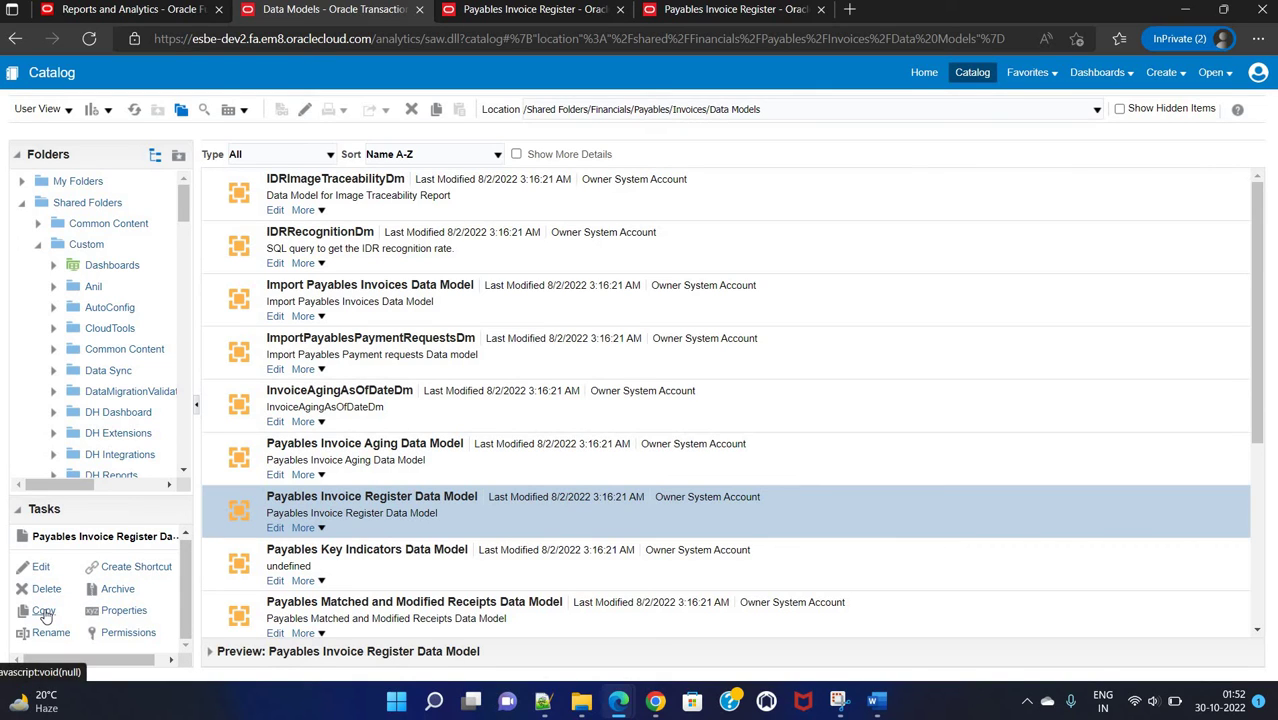
pyautogui.click(44, 612)
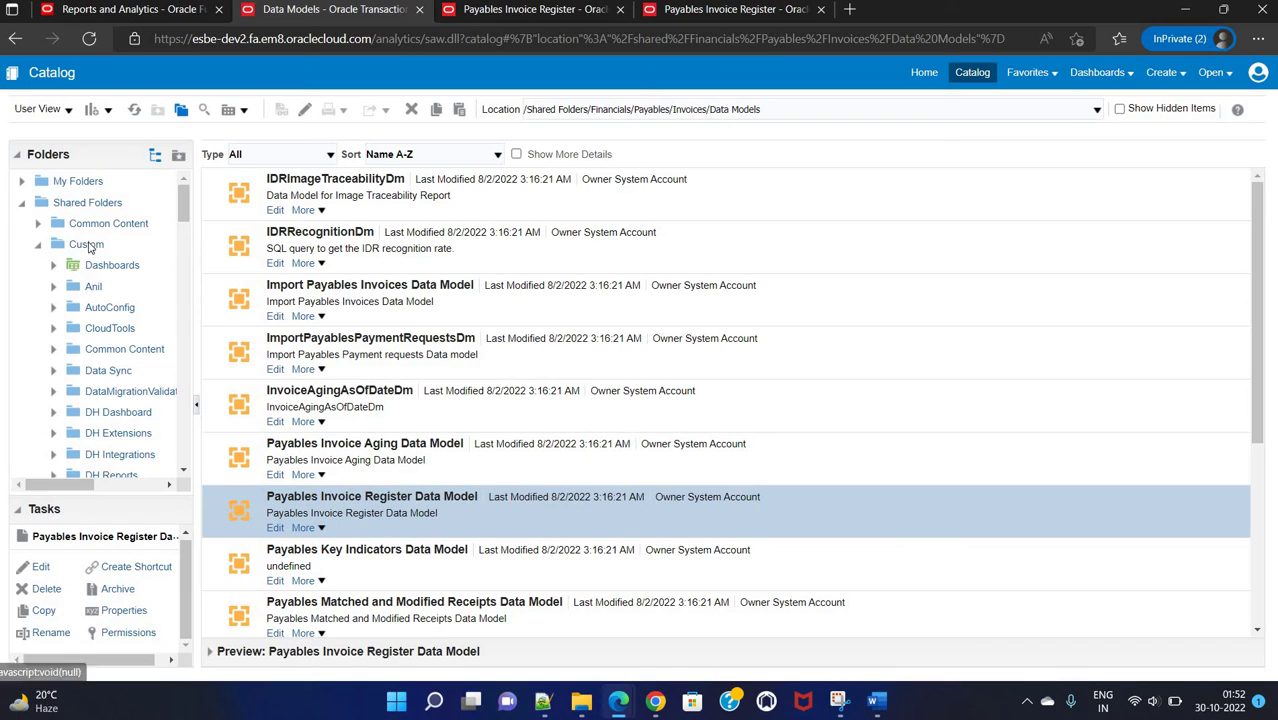
# Open the Custom folder in the same catalog tab, search the page for "finan" and open its Financials folder.
pyautogui.click(87, 245)
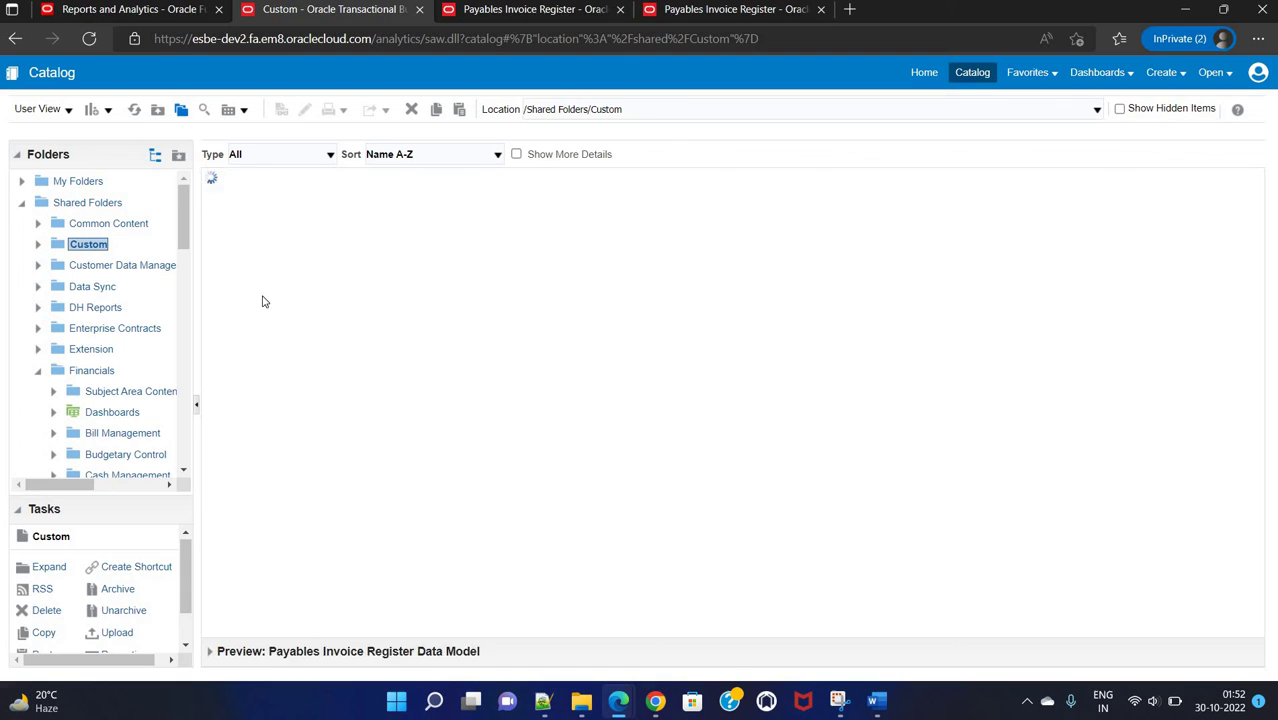
pyautogui.hotkey('ctrl', 'f')
pyautogui.write('finan')
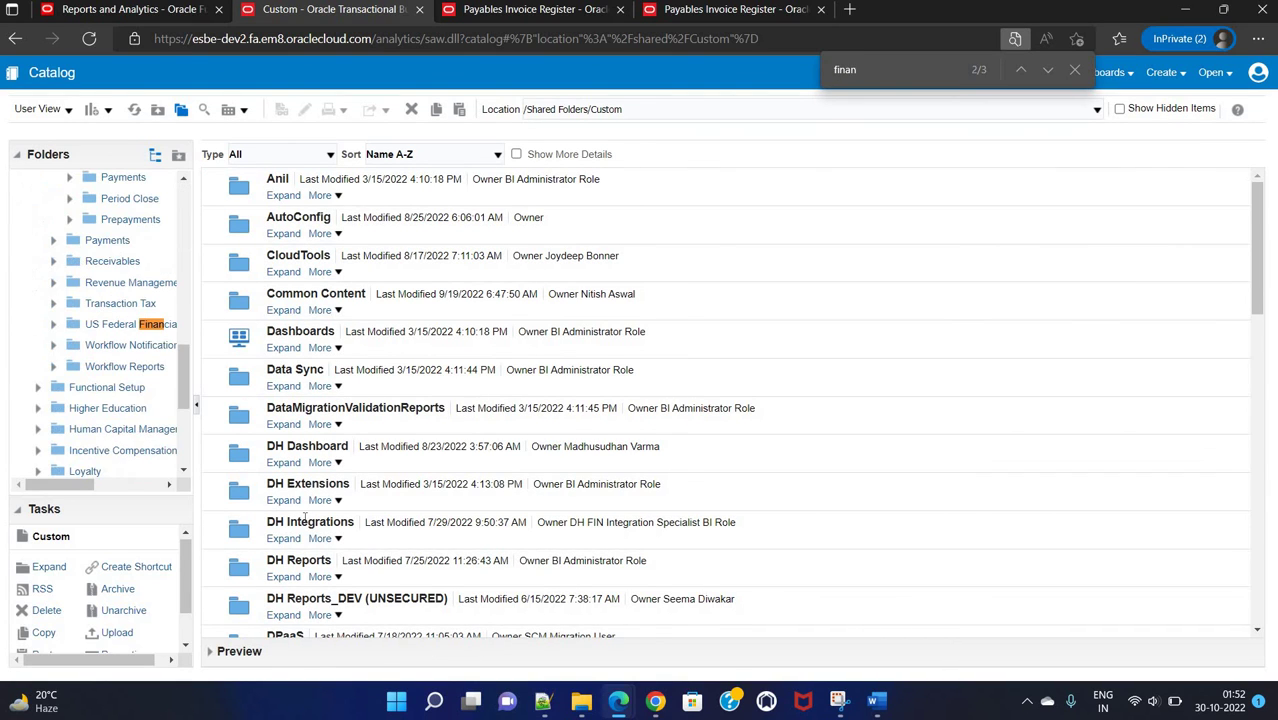
pyautogui.press('Return')
pyautogui.doubleClick(400, 400)
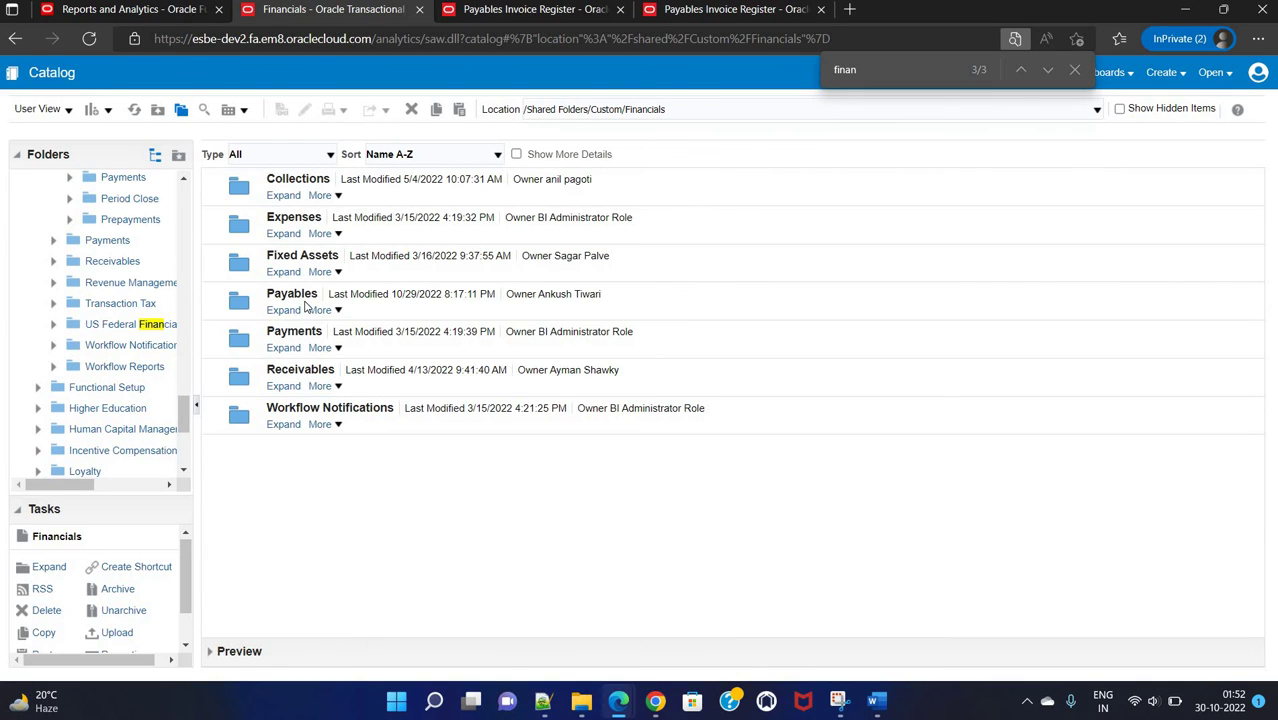
# Paste the copied Payables Invoice Register Data Model into the Payables/Invoices folder under Custom/Financials.
pyautogui.doubleClick(306, 305)
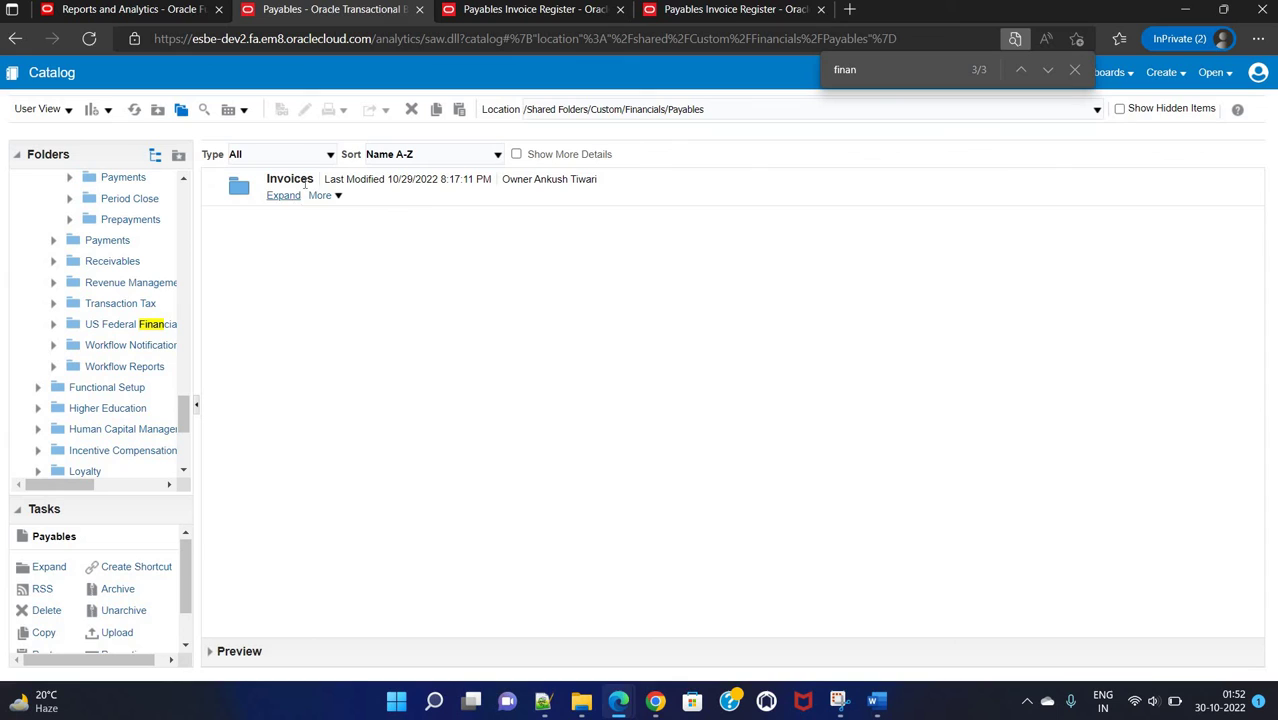
pyautogui.doubleClick(289, 180)
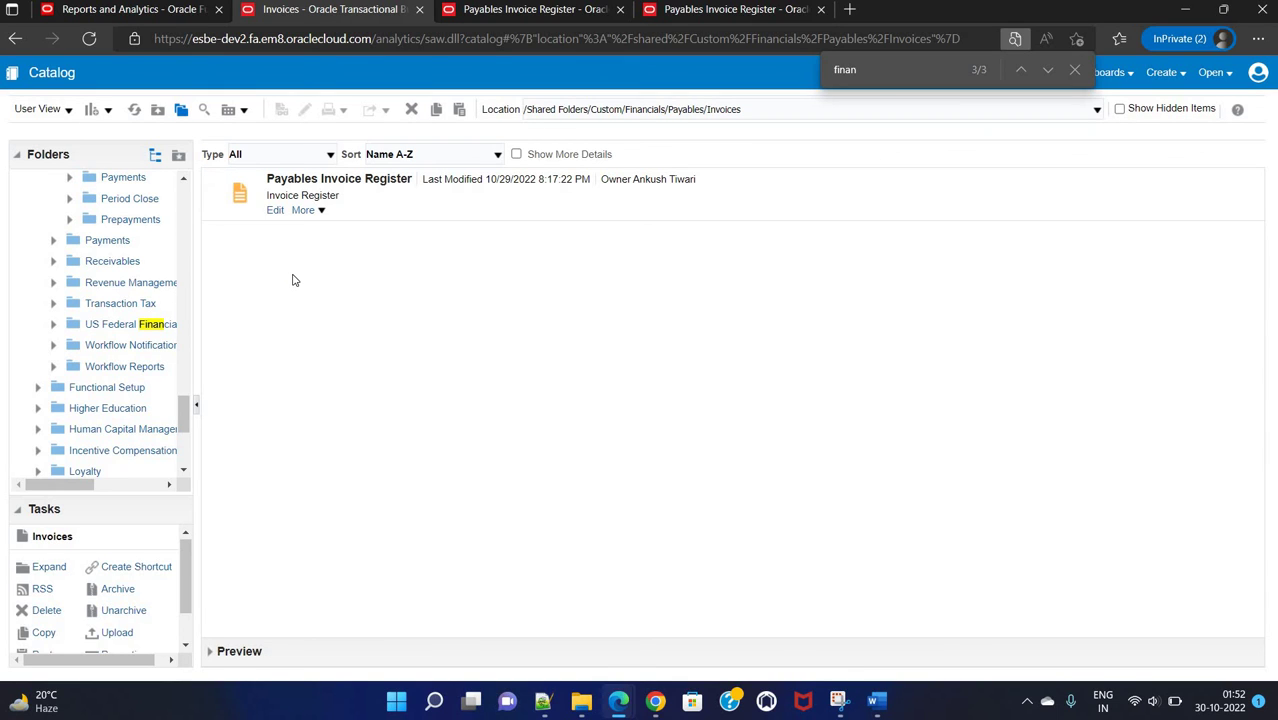
pyautogui.scroll(-1, 181, 614)
pyautogui.scroll(-1, 181, 614)
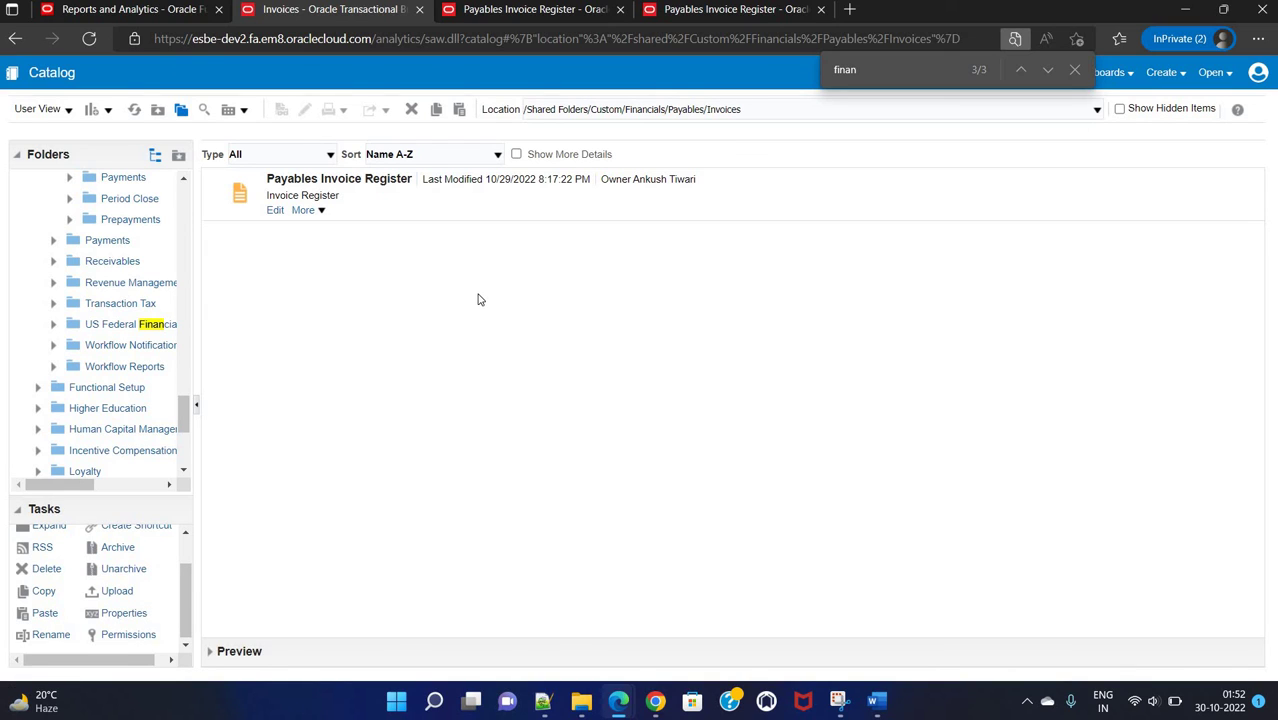
pyautogui.click(45, 614)
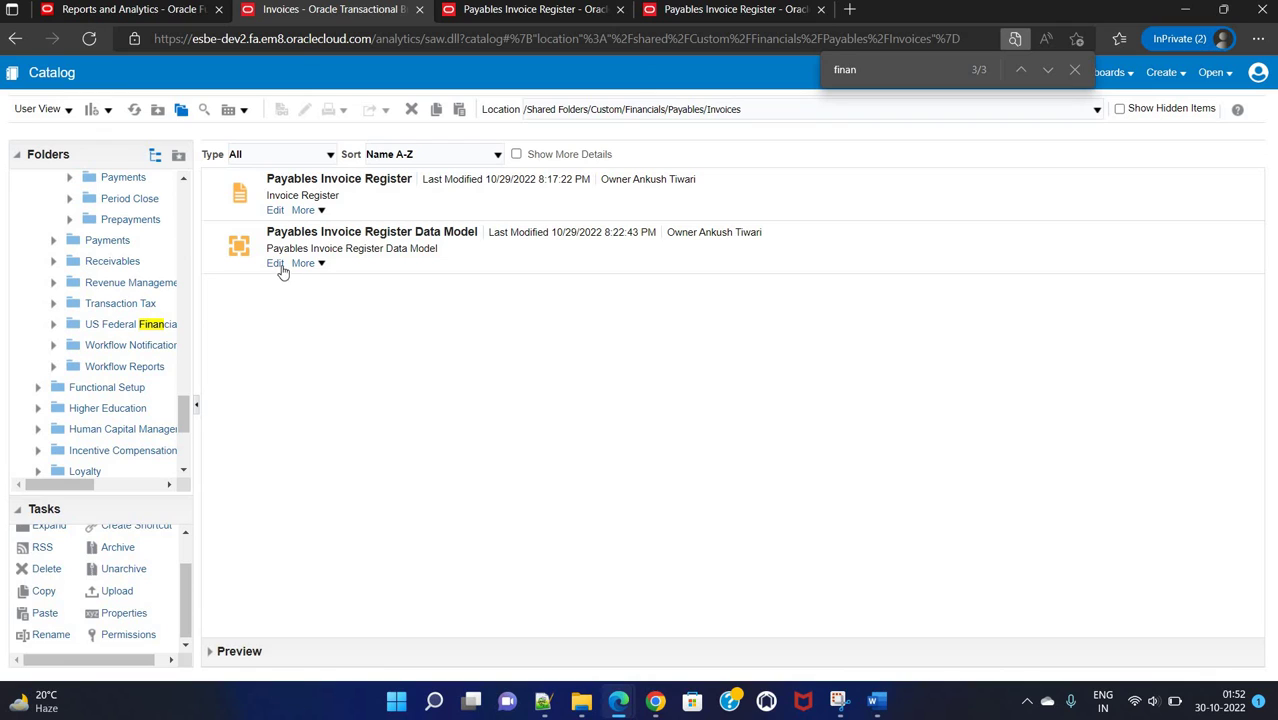
# Open the custom Payables Invoice Register report for editing and browse to Custom/Financials/Payables/Invoices to choose its data model.
pyautogui.click(276, 211)
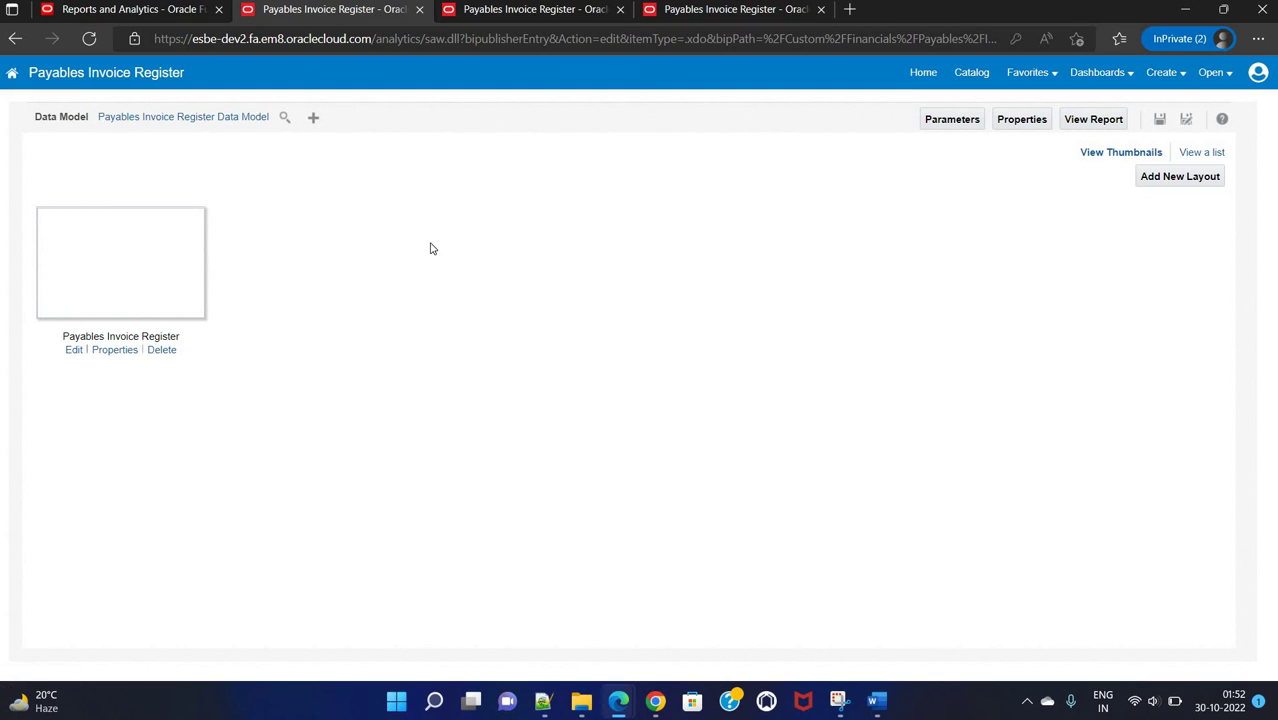
pyautogui.click(284, 117)
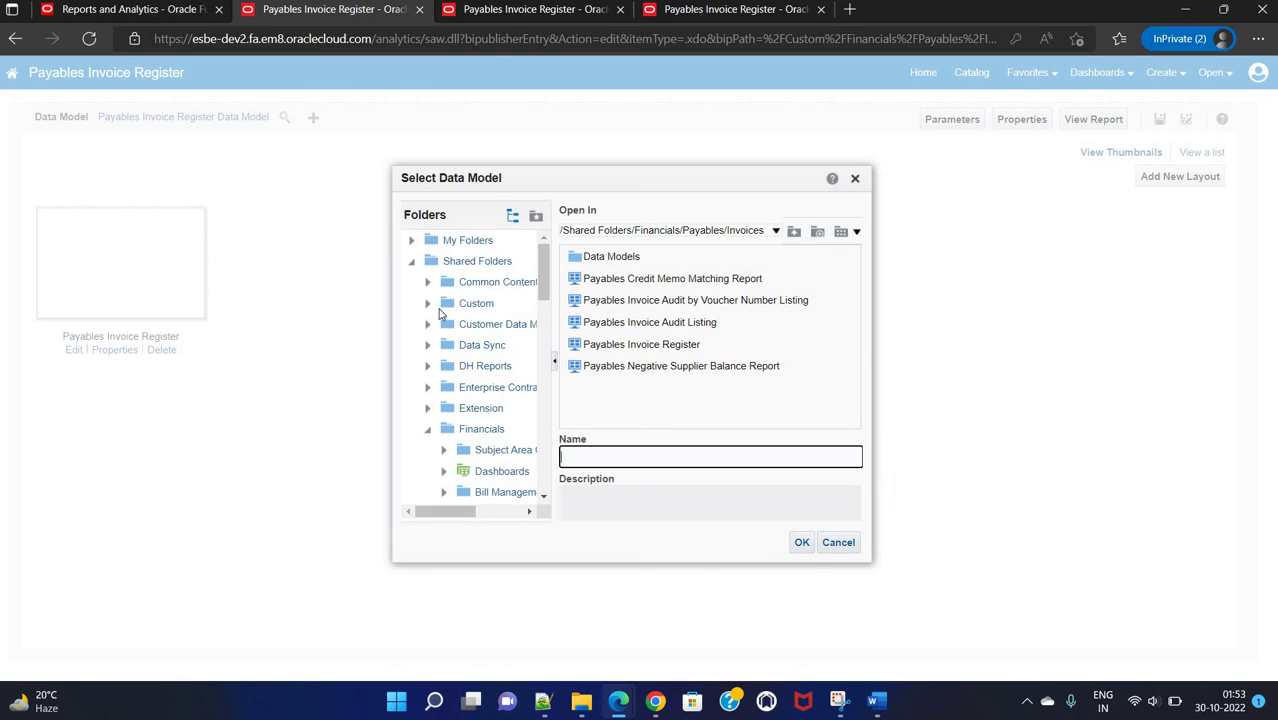
pyautogui.click(430, 309)
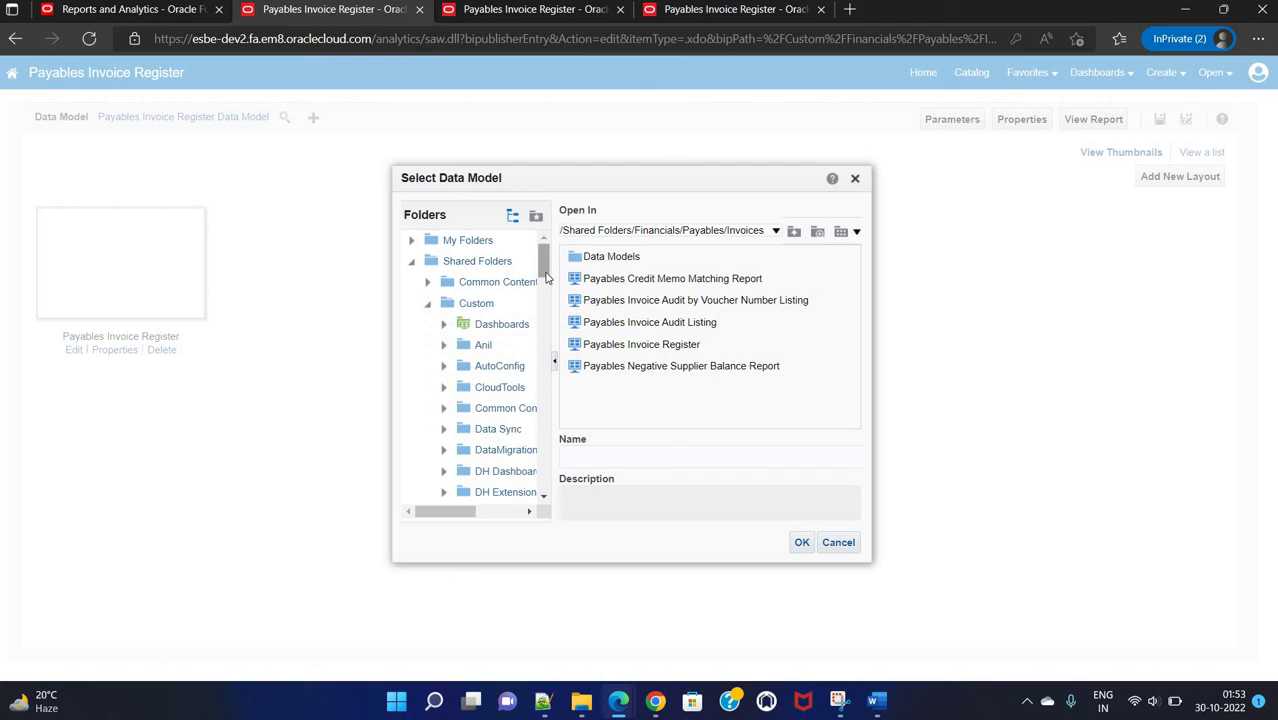
pyautogui.scroll(-1, 544, 298)
pyautogui.scroll(-5, 544, 298)
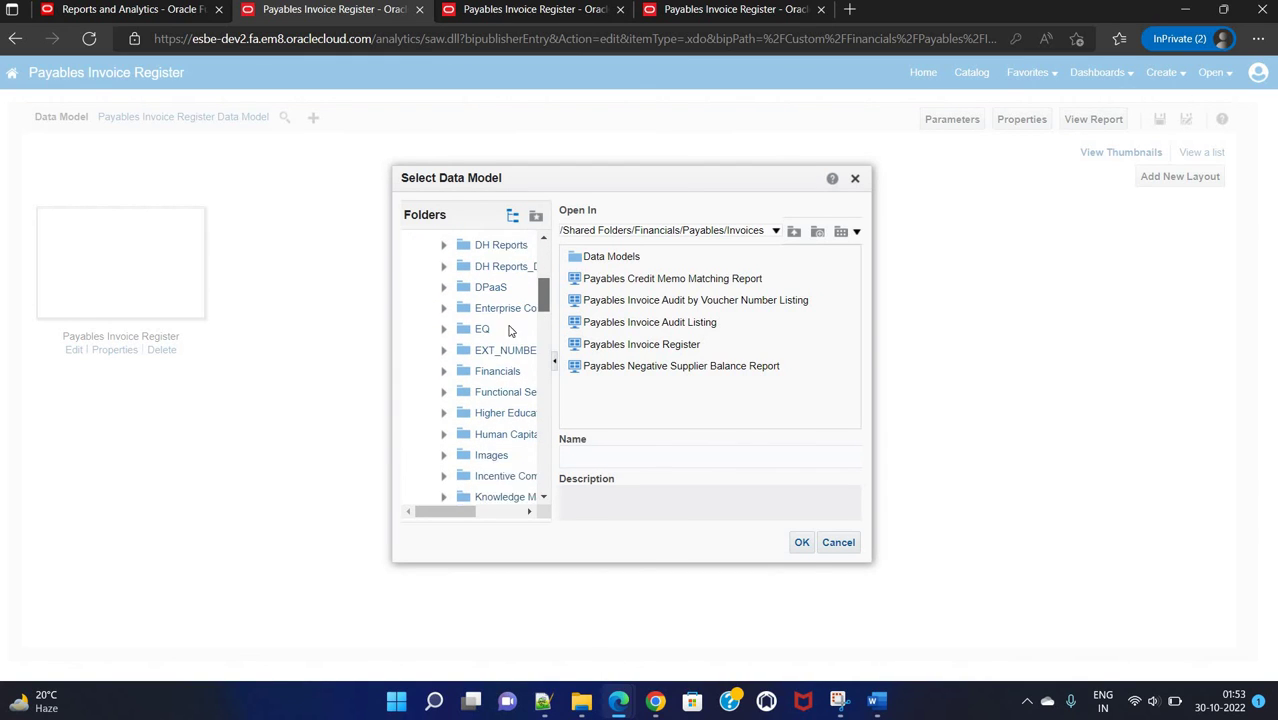
pyautogui.click(514, 347)
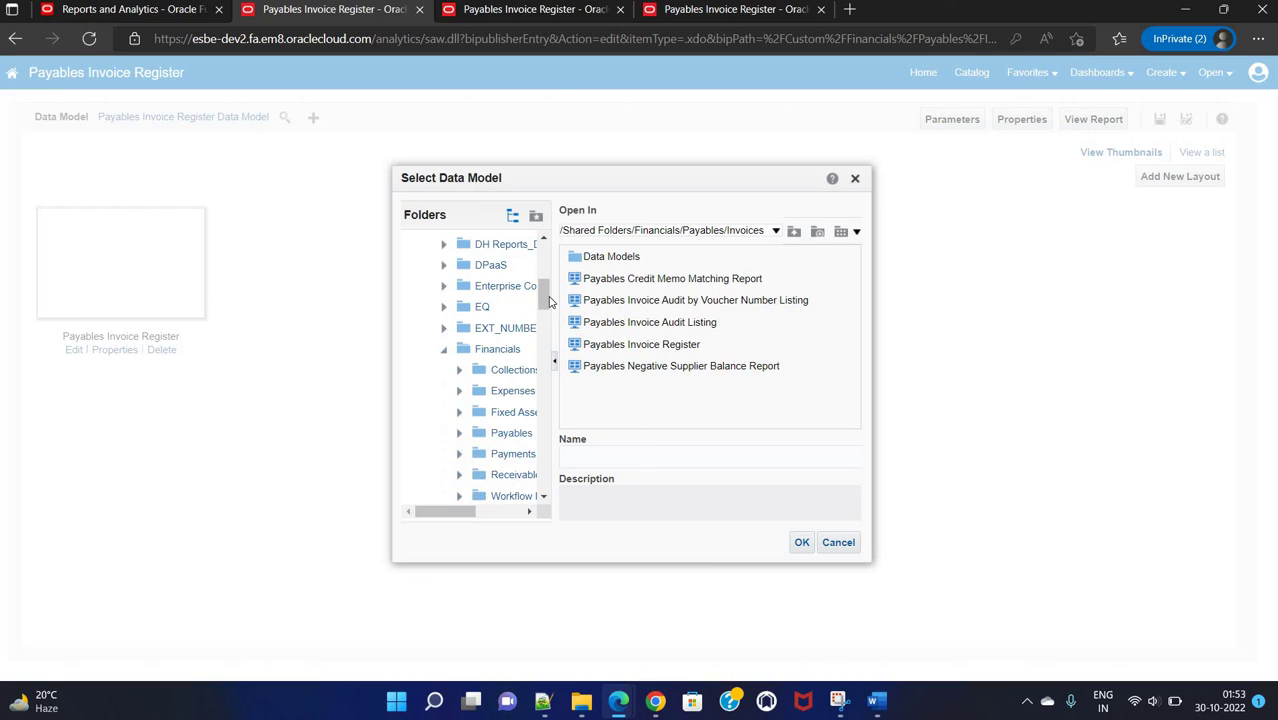
pyautogui.scroll(-1, 545, 308)
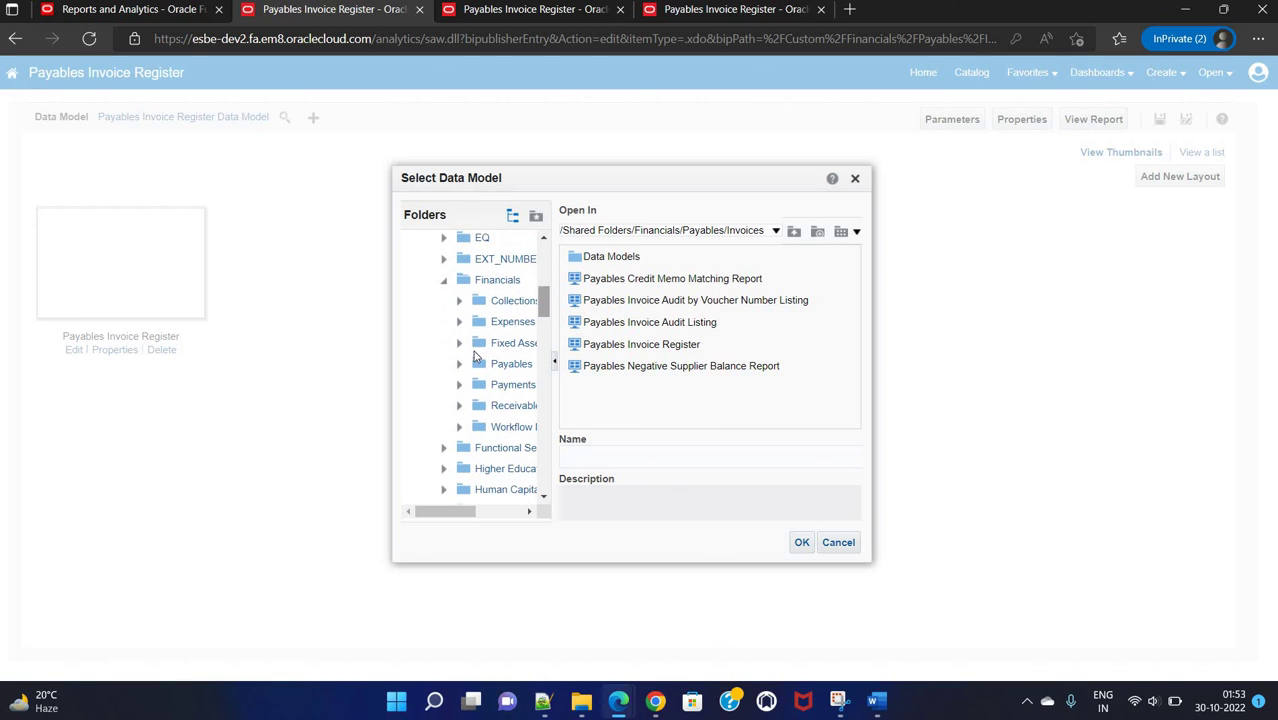
pyautogui.click(460, 365)
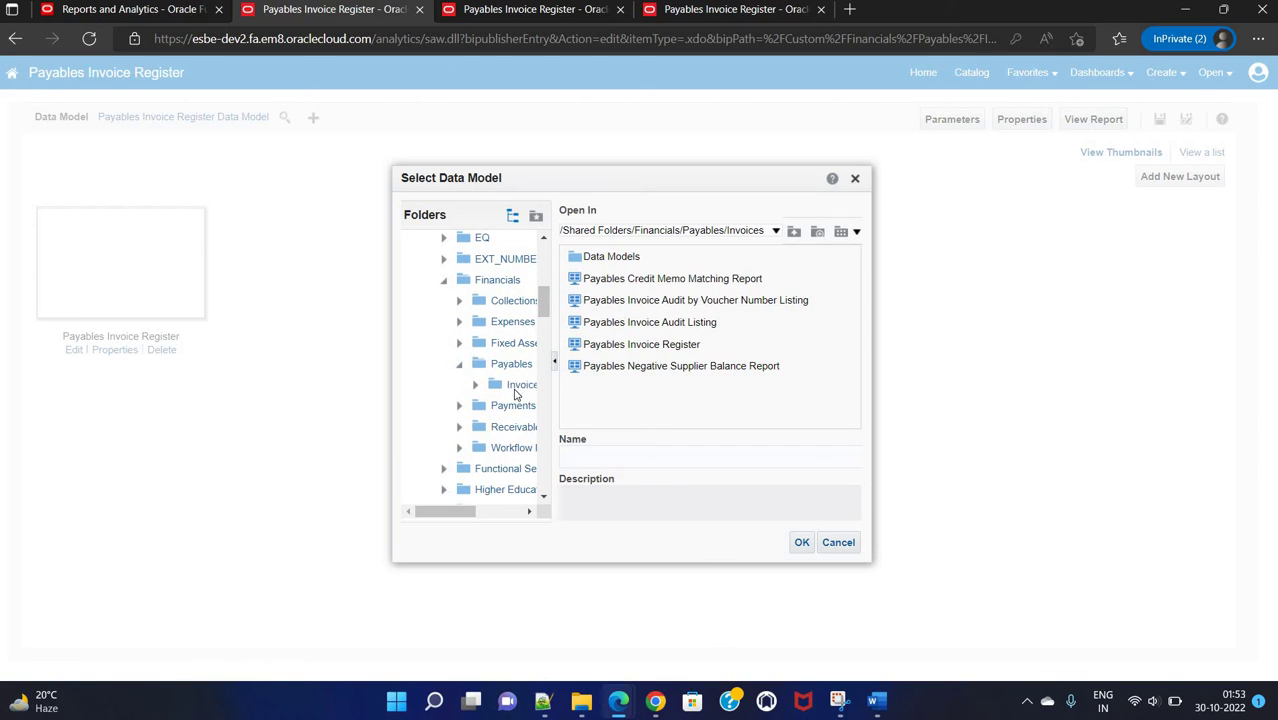
pyautogui.click(520, 386)
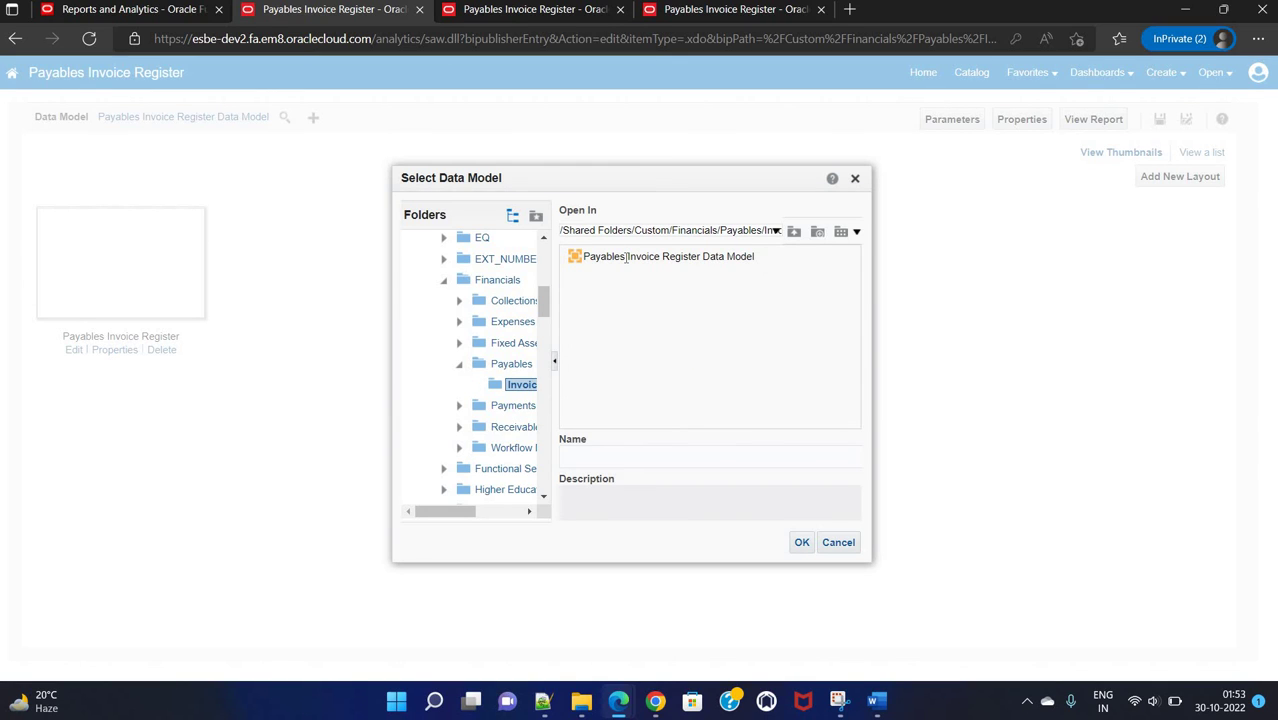
# Assign the Payables Invoice Register Data Model from the custom Invoices folder to the report, and save that data model in its editor.
pyautogui.doubleClick(713, 263)
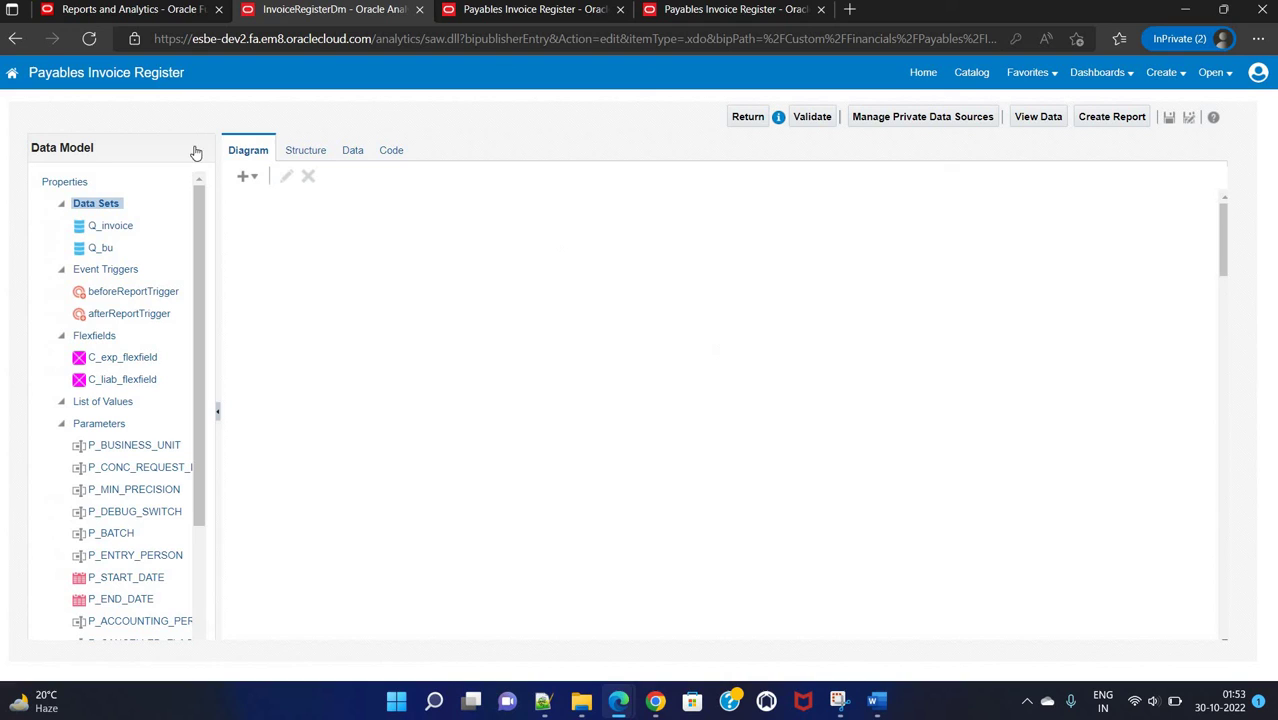
pyautogui.click(1168, 118)
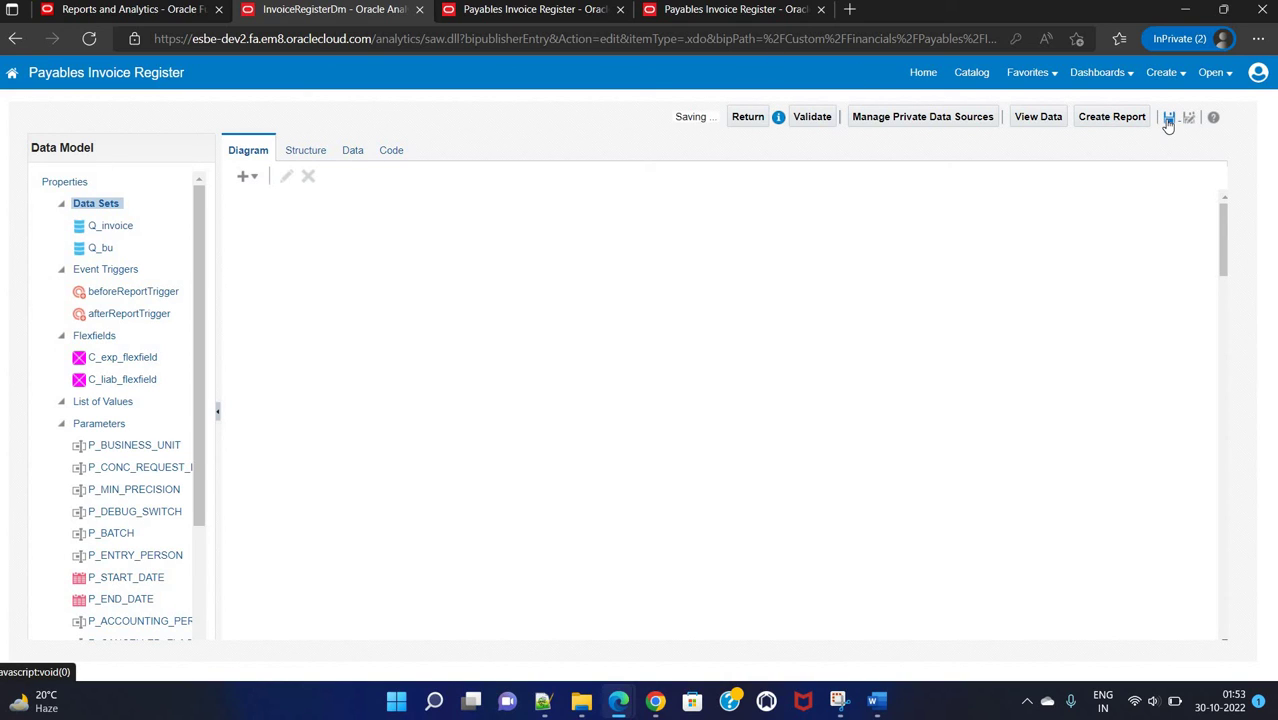